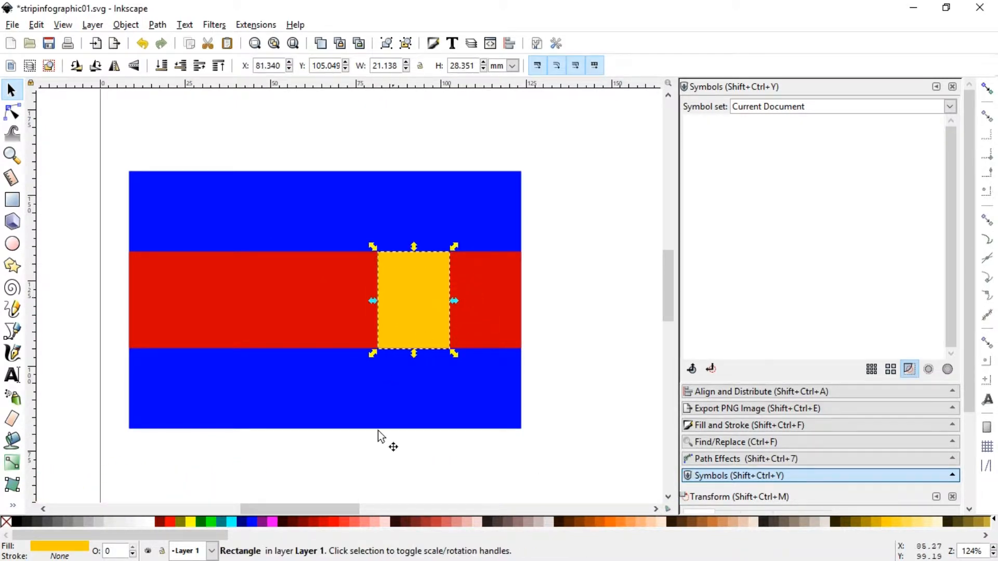
# - Round the yellow rectangle's corners and move it onto the empty canvas to the right of the blue and red blocks
pyautogui.moveTo(334, 508); pyautogui.dragTo(358, 509)
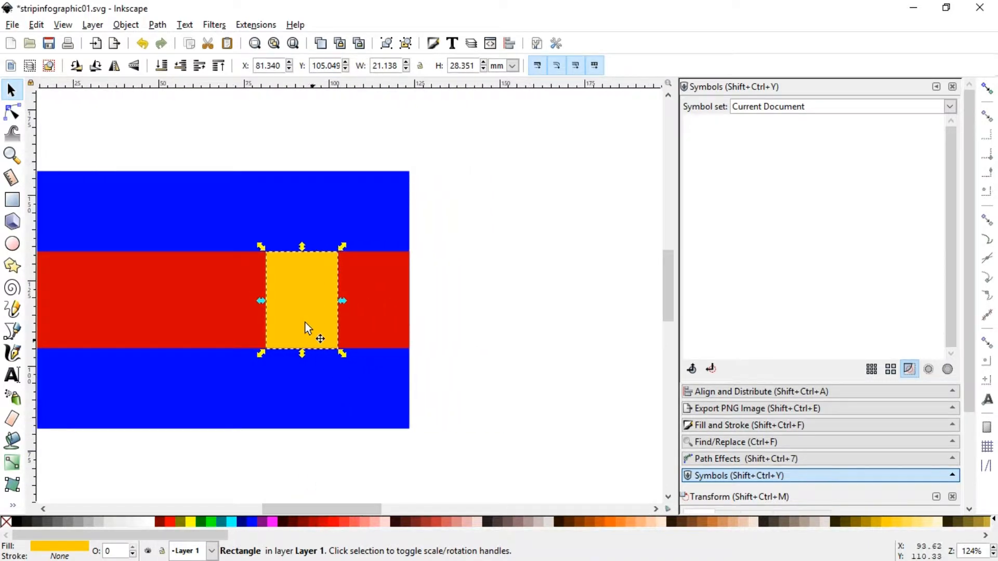
pyautogui.click(12, 112)
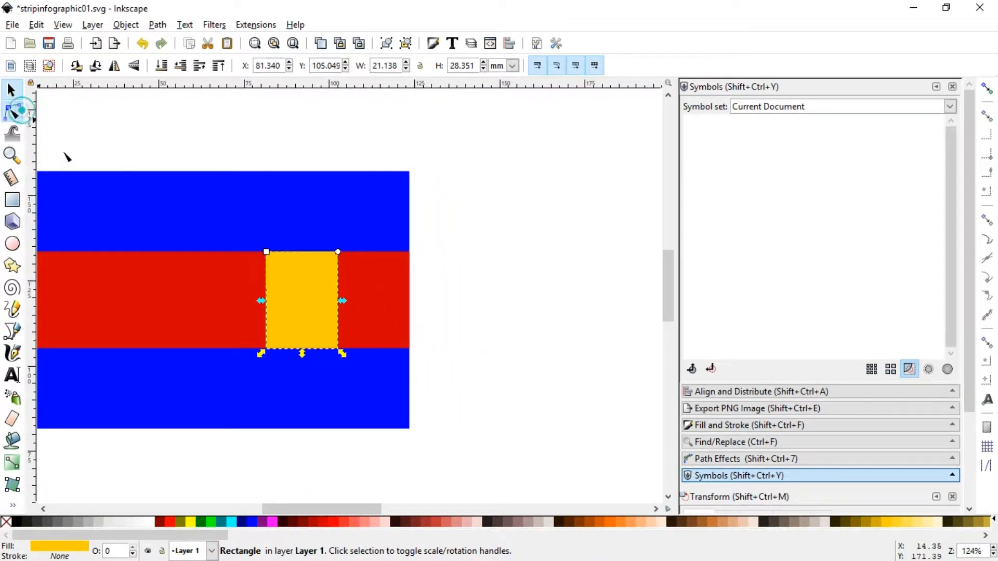
pyautogui.moveTo(343, 258); pyautogui.dragTo(345, 267)
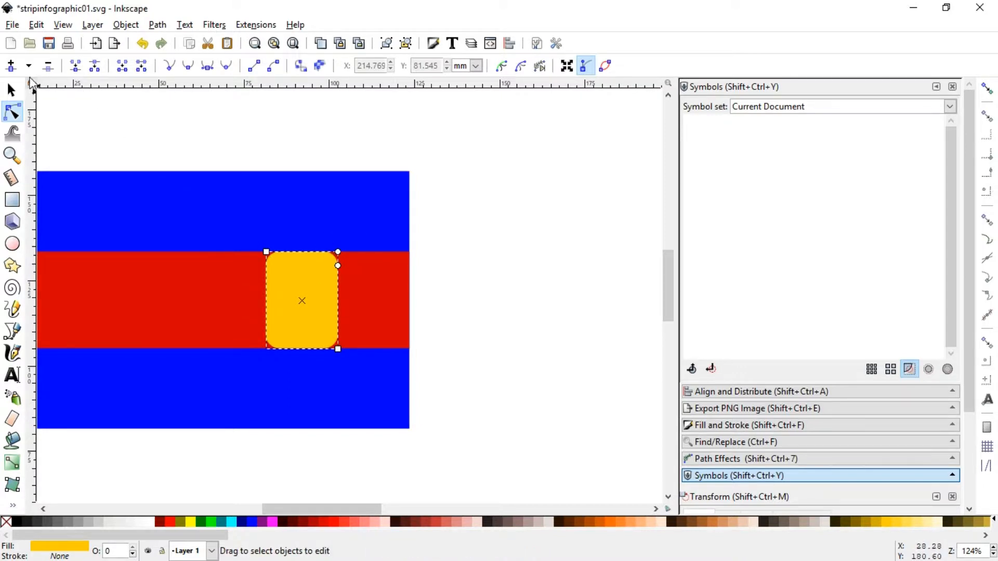
pyautogui.click(12, 90)
pyautogui.click(568, 321)
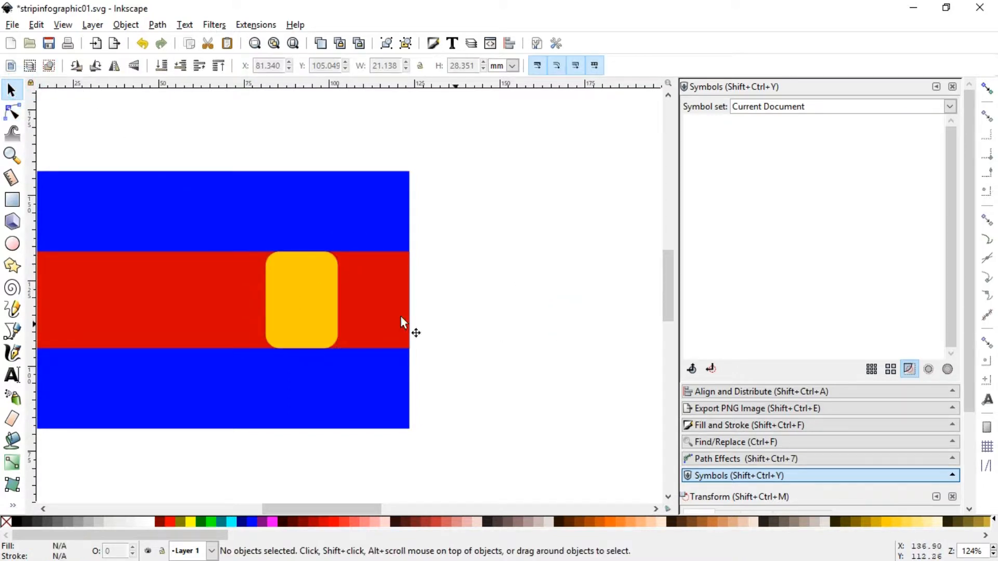
pyautogui.click(310, 310)
pyautogui.moveTo(308, 308); pyautogui.dragTo(528, 318)
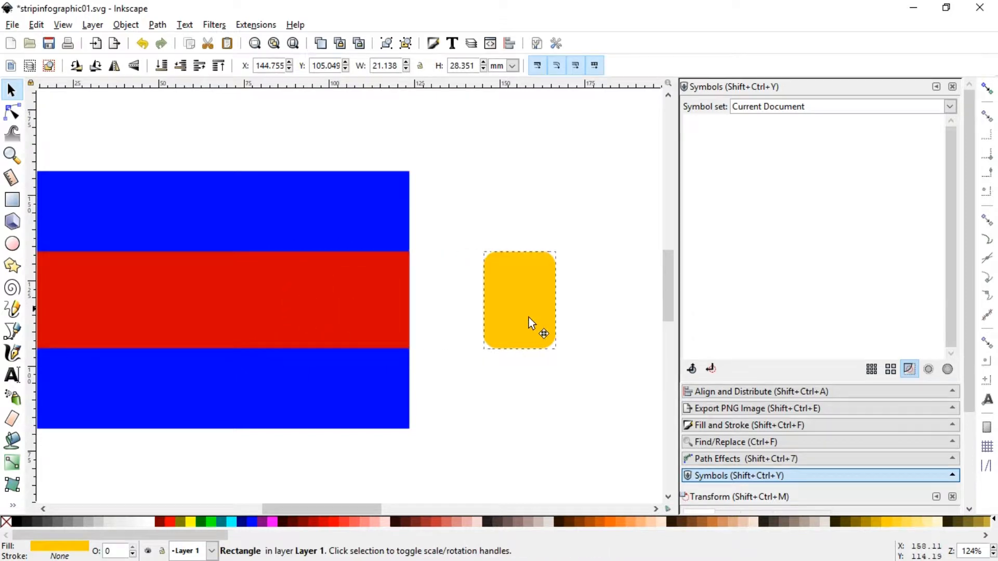
# - Convert the rounded yellow rectangle from a shape object to an editable path
pyautogui.click(12, 155)
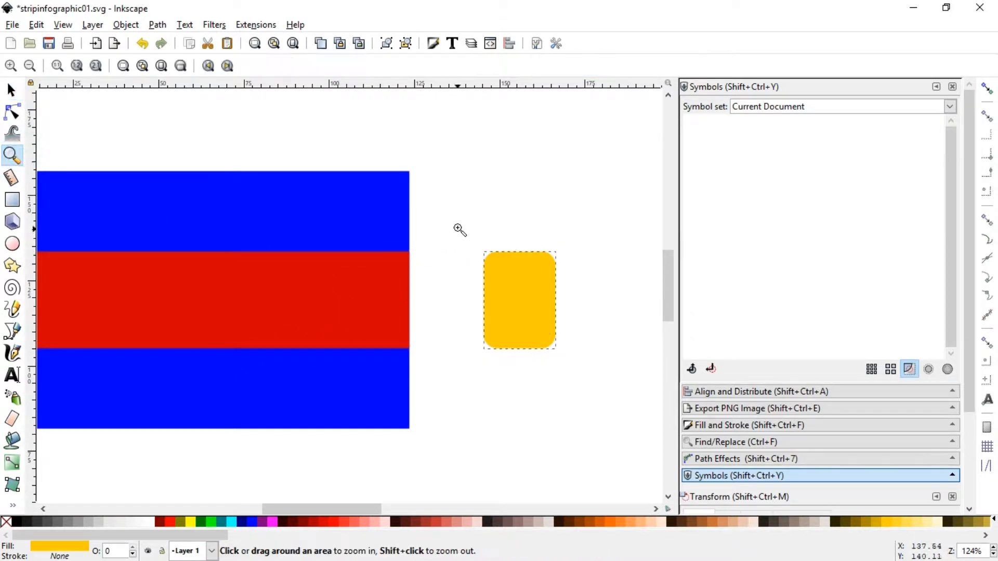
pyautogui.moveTo(457, 227); pyautogui.dragTo(588, 388)
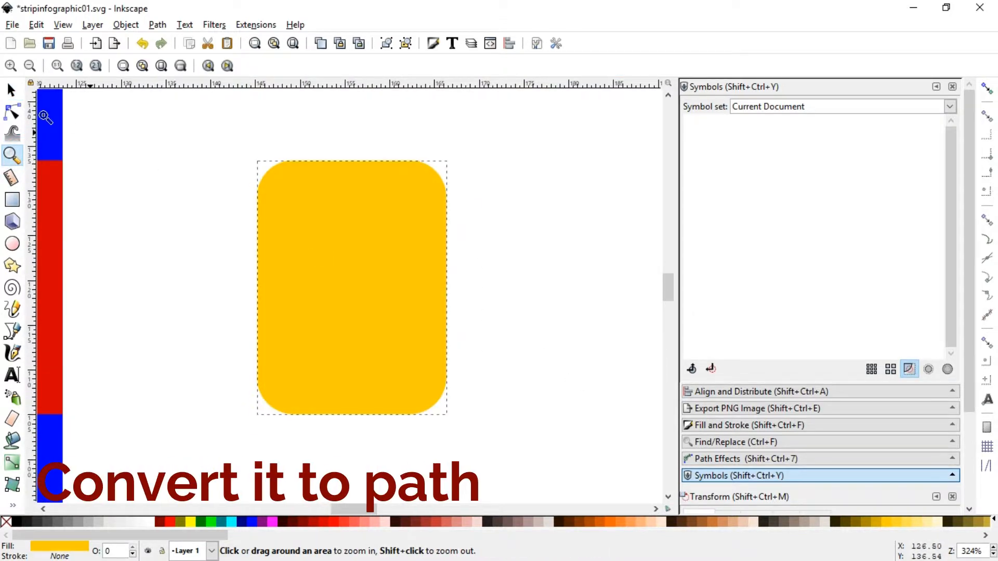
pyautogui.click(12, 89)
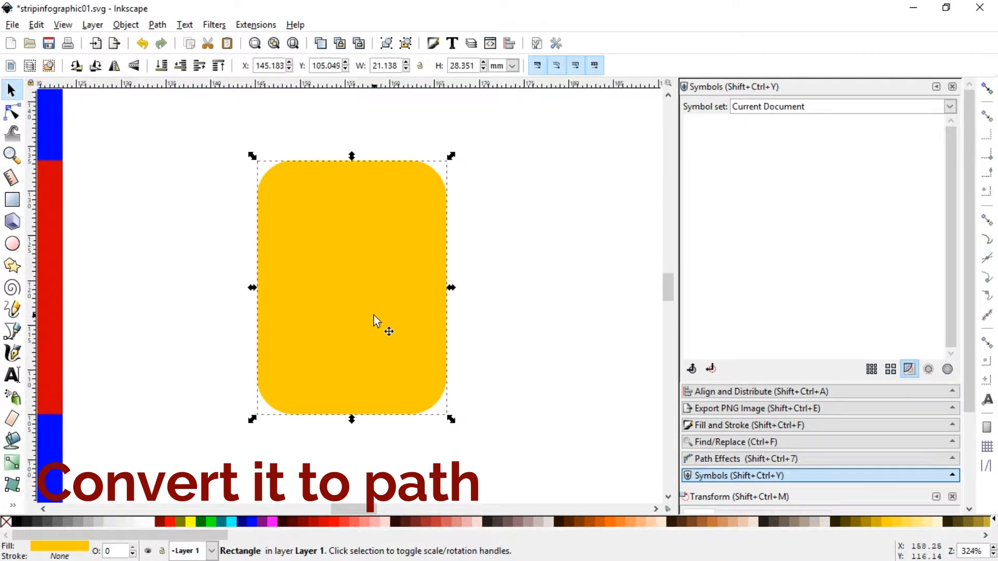
pyautogui.click(14, 112)
pyautogui.click(157, 25)
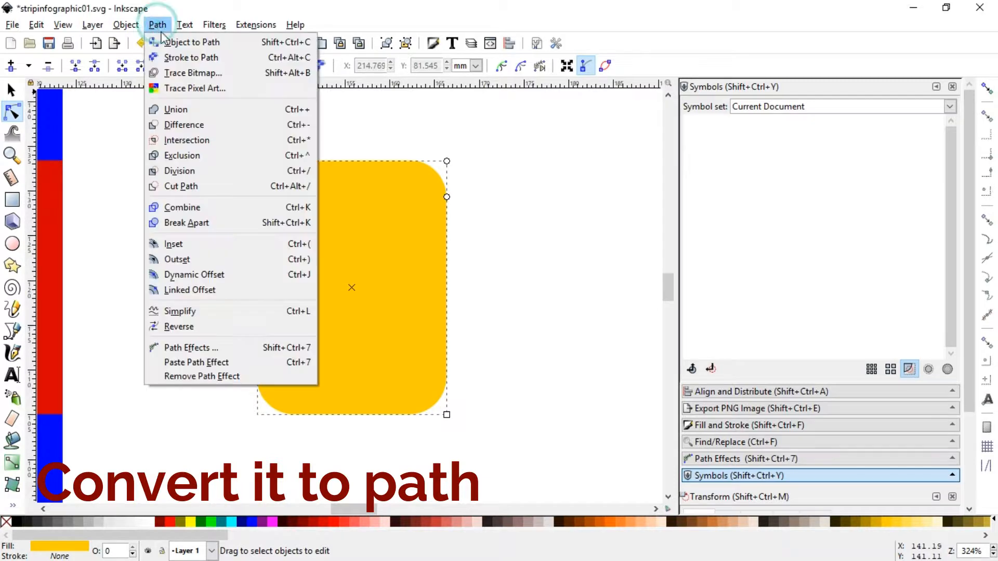
pyautogui.click(198, 48)
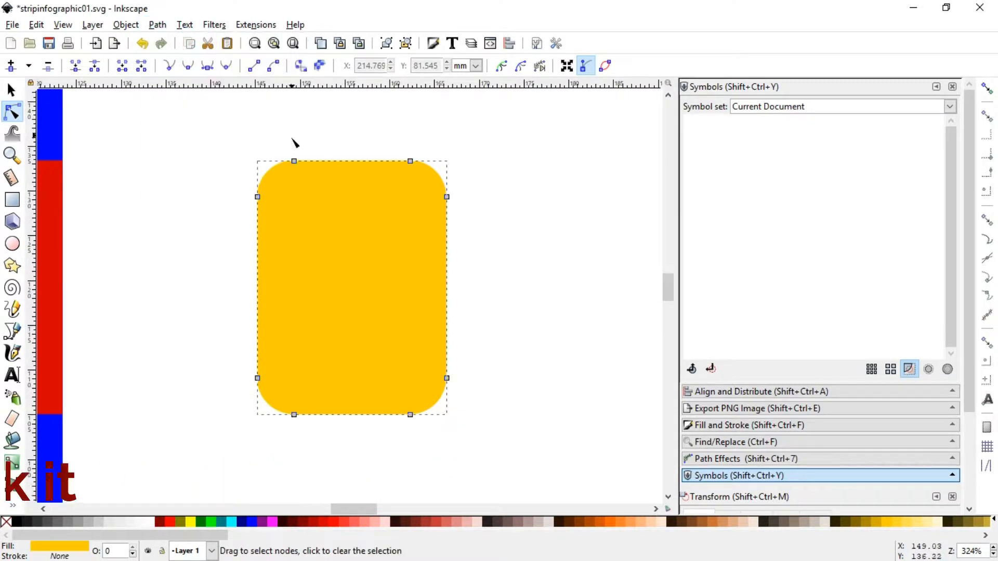
# - Break the path at the left nodes of its top and bottom edges, break it apart, and delete the wide right piece
pyautogui.moveTo(287, 145); pyautogui.dragTo(334, 456)
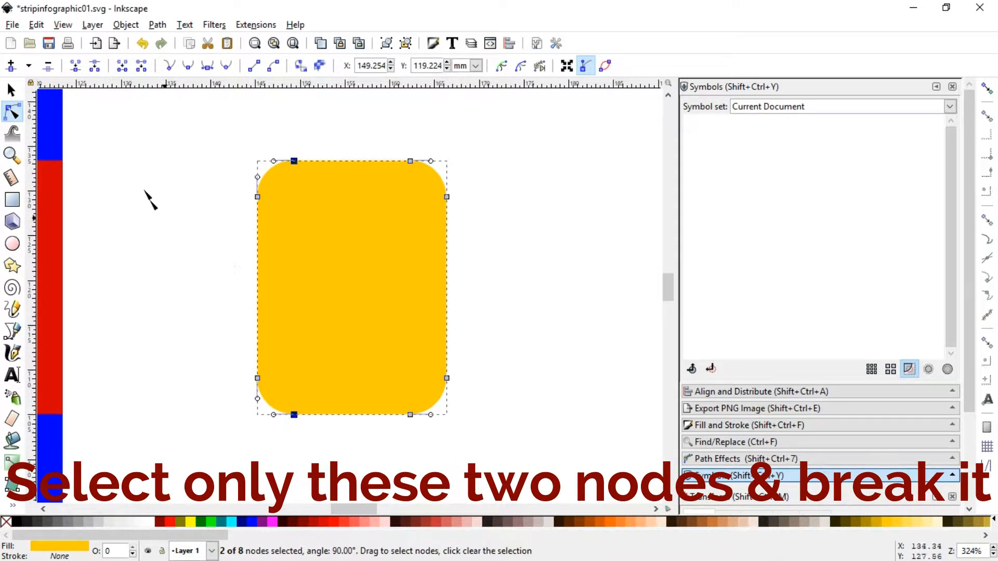
pyautogui.click(94, 68)
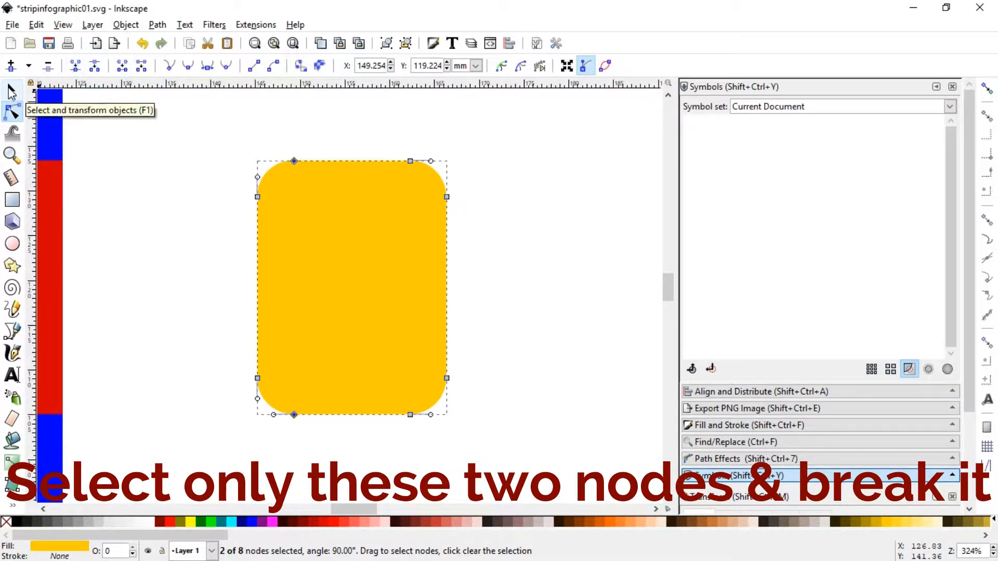
pyautogui.click(11, 90)
pyautogui.click(157, 25)
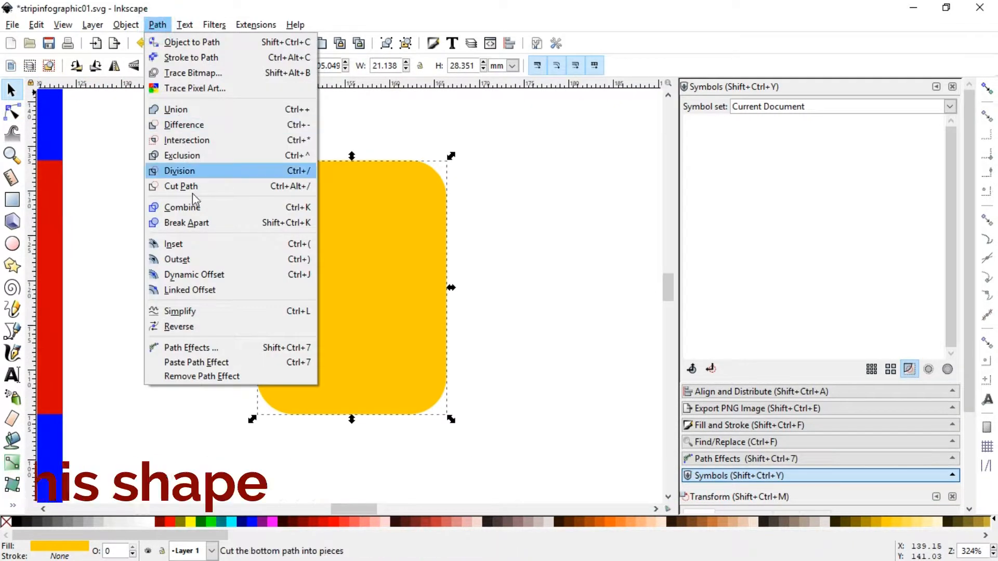
pyautogui.click(194, 219)
pyautogui.click(524, 271)
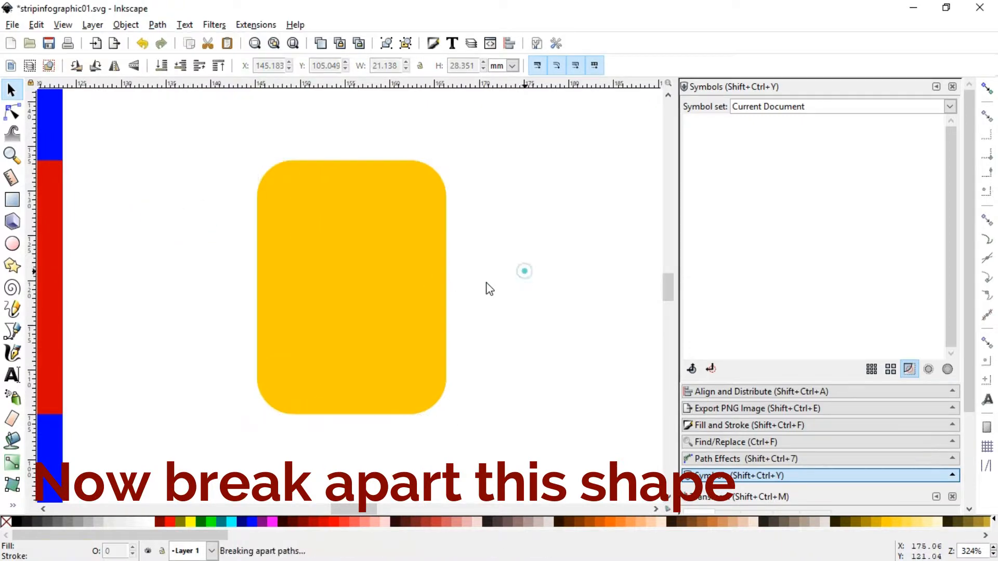
pyautogui.click(396, 304)
pyautogui.press('Delete')
# - Duplicate the remaining yellow sliver and place the copy about 7 mm to its left at the same height
pyautogui.click(281, 294)
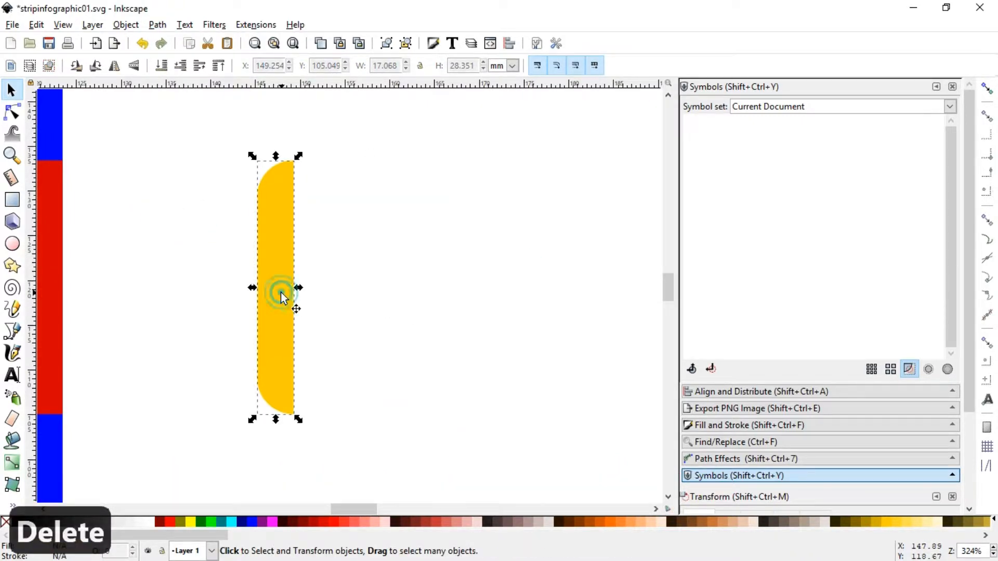
pyautogui.hotkey('ctrl', 'd')
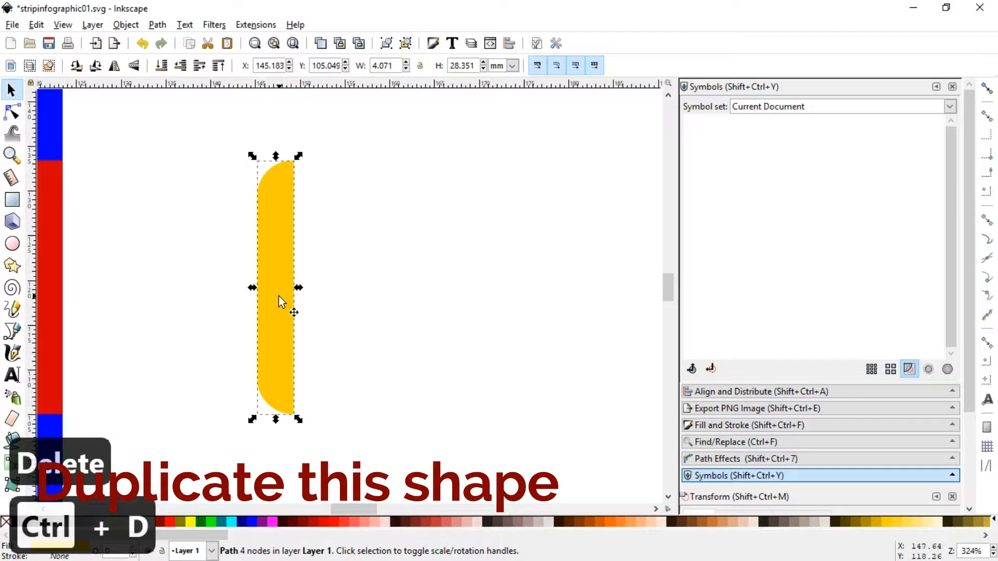
pyautogui.moveTo(281, 294); pyautogui.dragTo(213, 294)
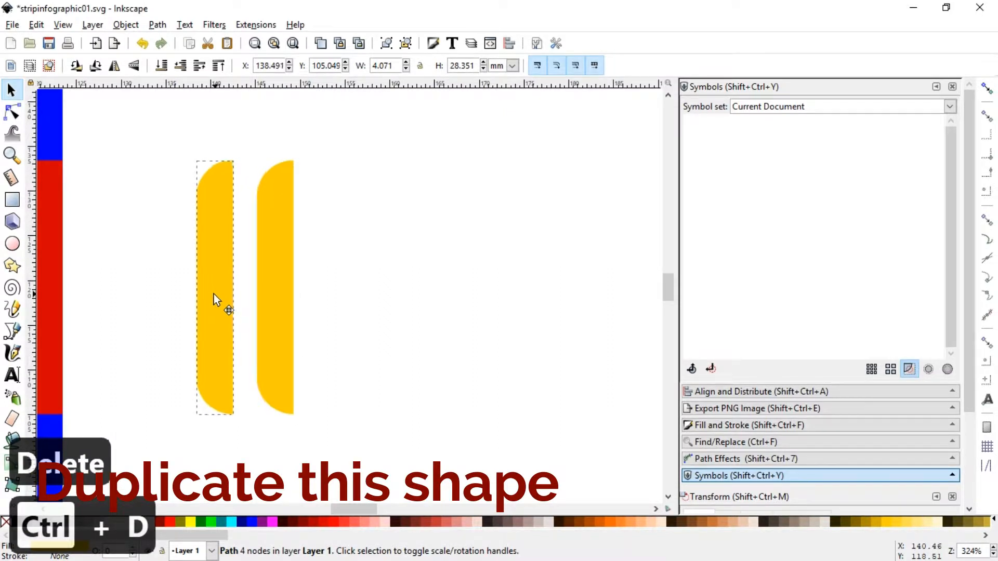
# - Combine the two yellow slivers into a single path
pyautogui.keyDown('shift'); pyautogui.click(284, 395); pyautogui.keyUp('shift')
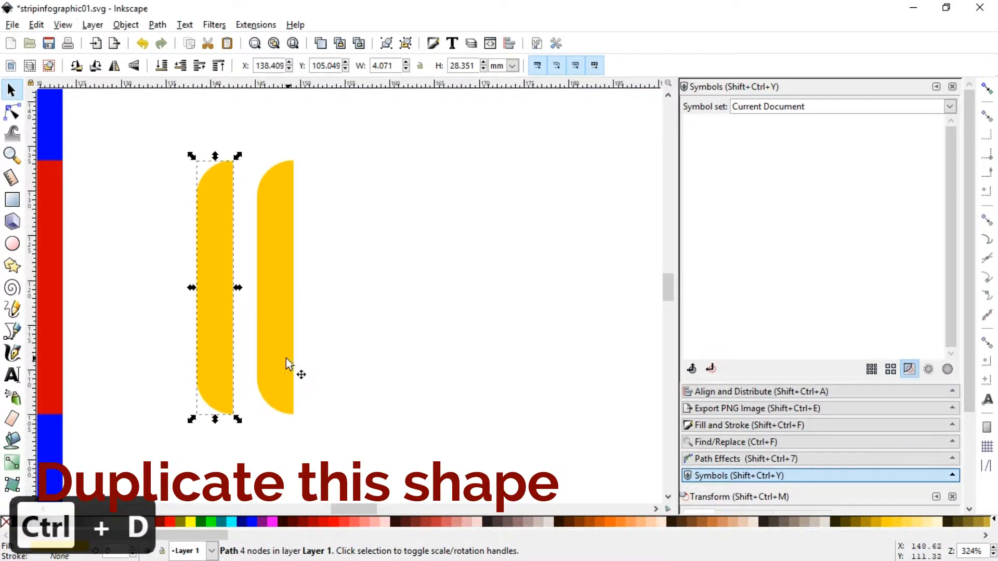
pyautogui.click(158, 24)
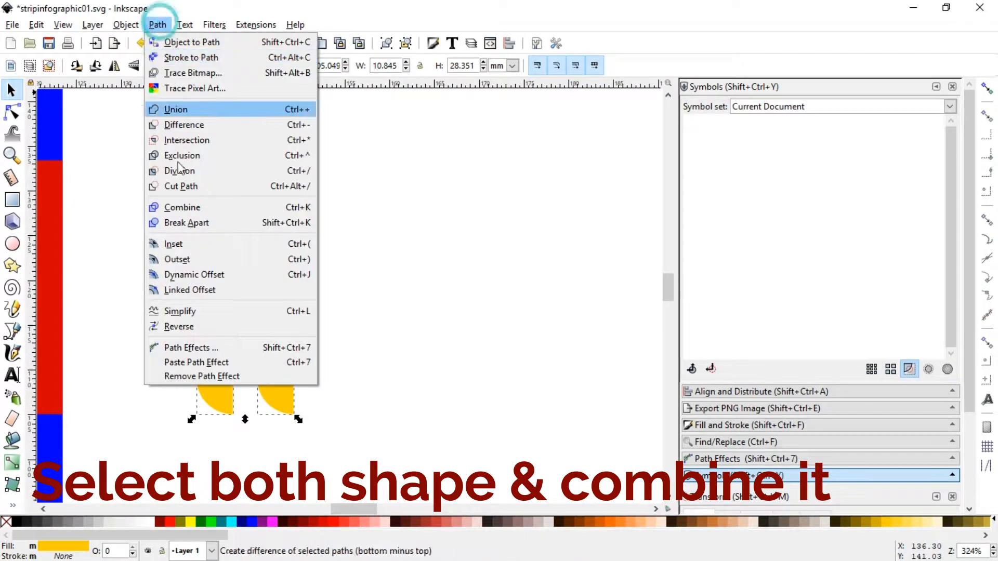
pyautogui.click(197, 208)
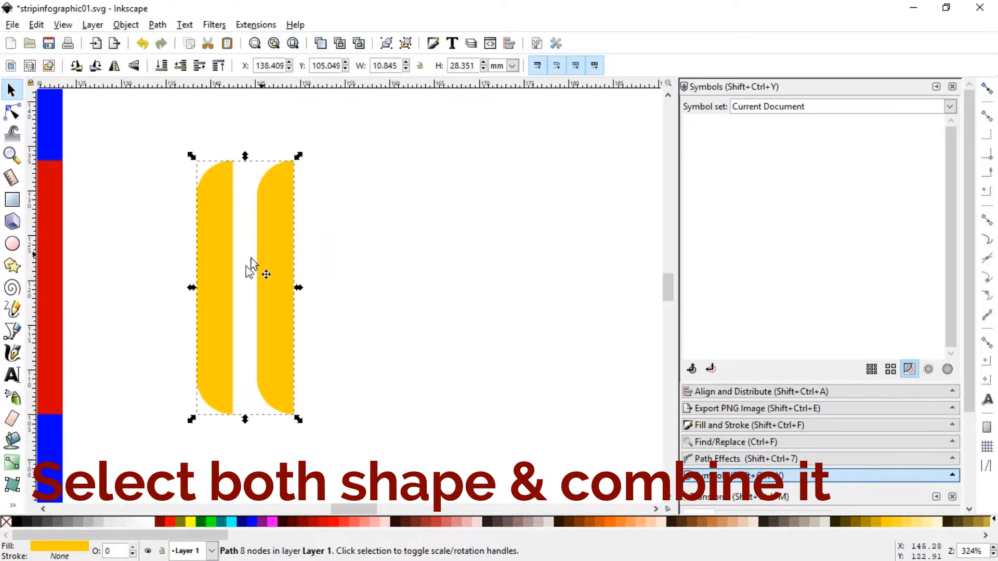
# - Join the combined slivers with freehand lines between their top end nodes and between their bottom end nodes
pyautogui.click(12, 310)
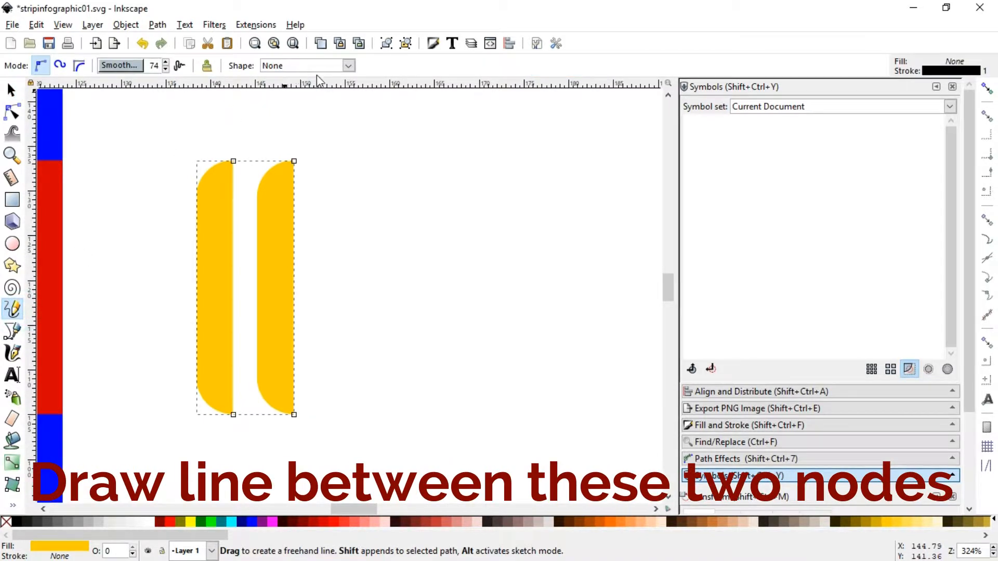
pyautogui.moveTo(234, 161); pyautogui.dragTo(294, 162)
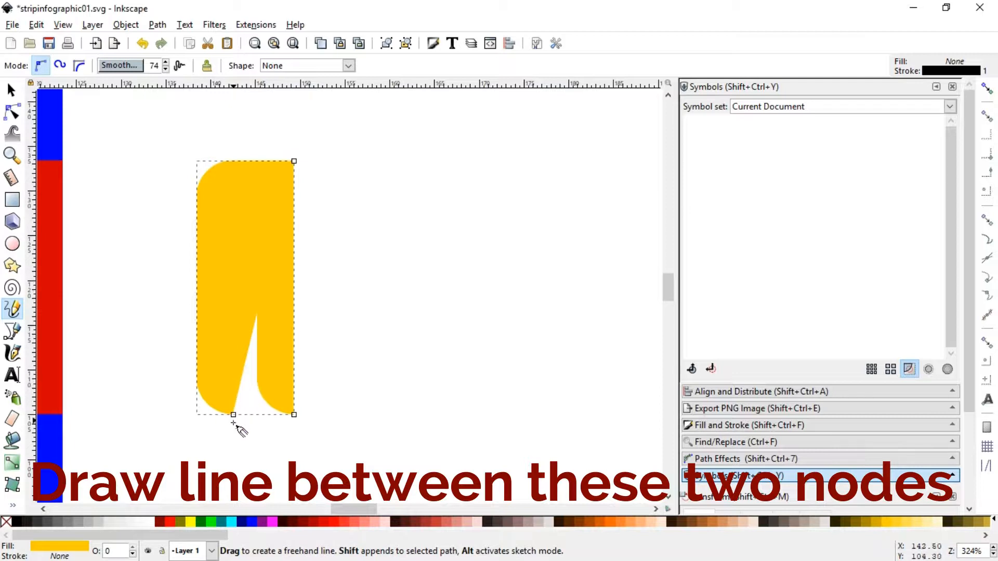
pyautogui.moveTo(233, 415); pyautogui.dragTo(293, 415)
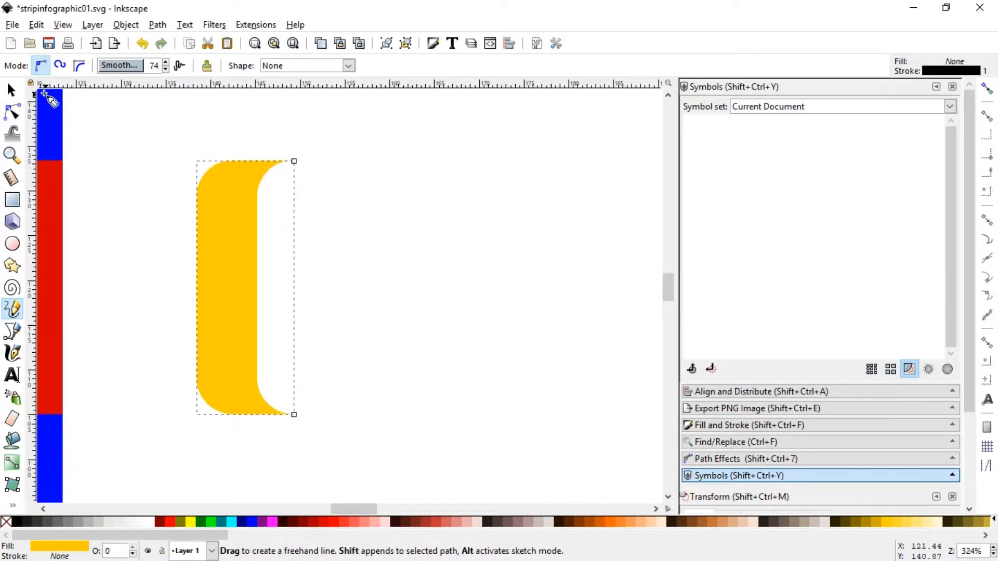
pyautogui.click(11, 89)
pyautogui.click(373, 257)
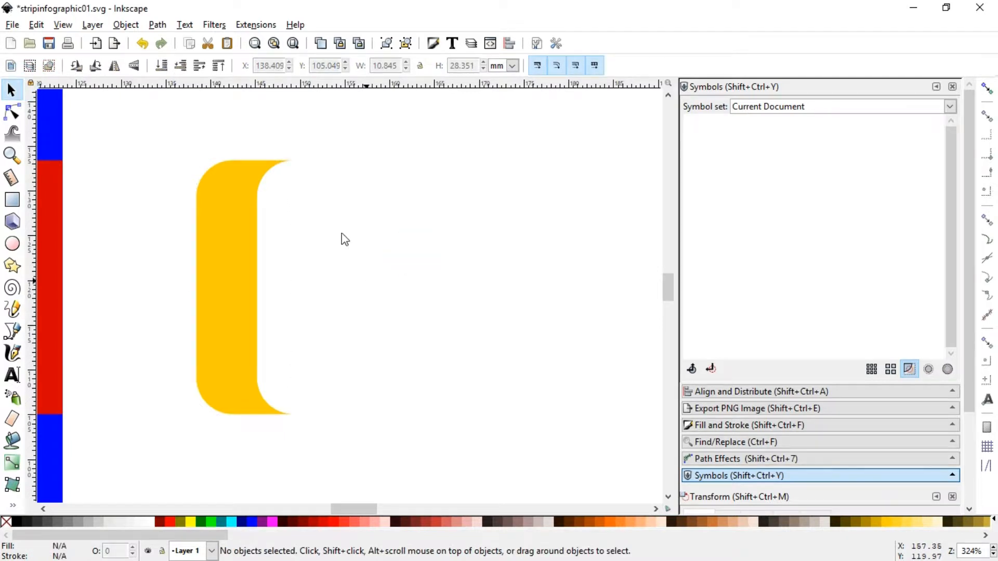
# - Widen the yellow band by moving its four left-hand nodes together about 4 mm to the left
pyautogui.click(227, 279)
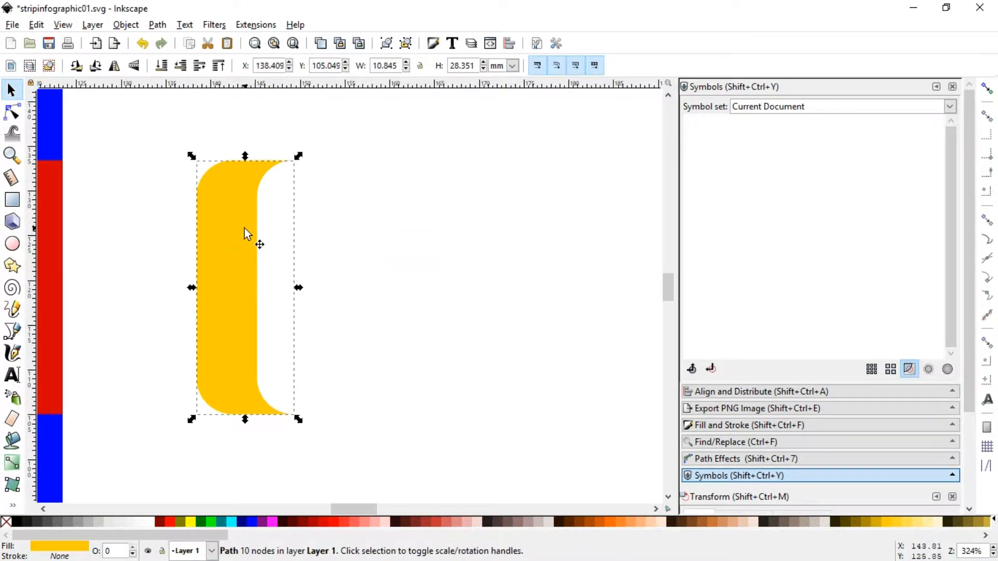
pyautogui.click(23, 112)
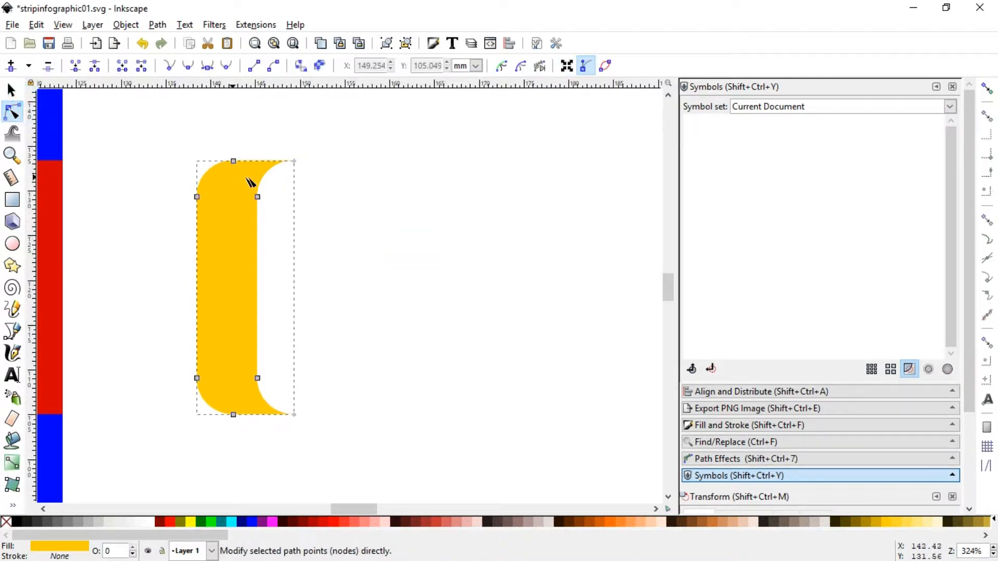
pyautogui.moveTo(177, 128); pyautogui.dragTo(249, 447)
pyautogui.moveTo(231, 413); pyautogui.dragTo(196, 417)
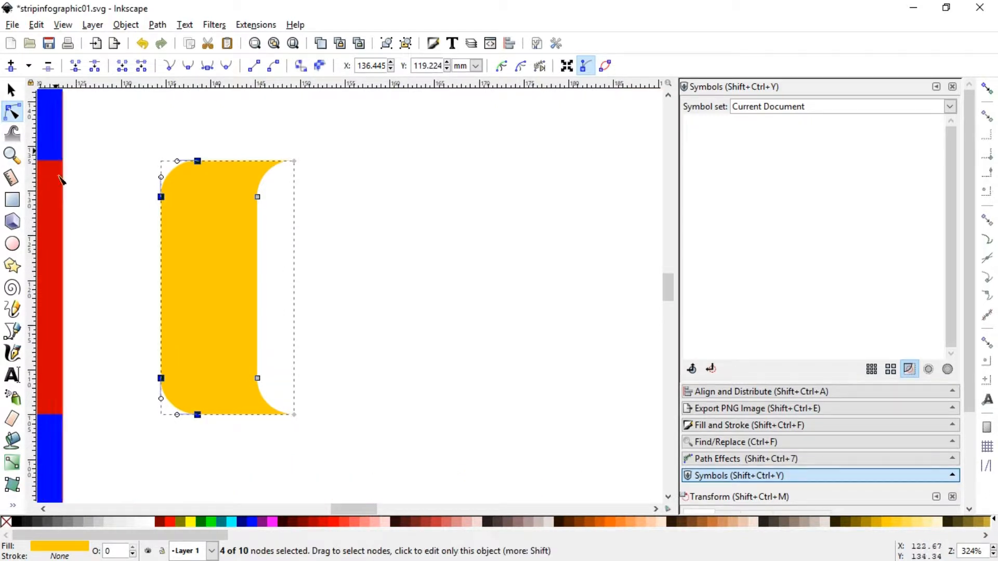
pyautogui.click(12, 90)
pyautogui.click(352, 252)
pyautogui.click(236, 276)
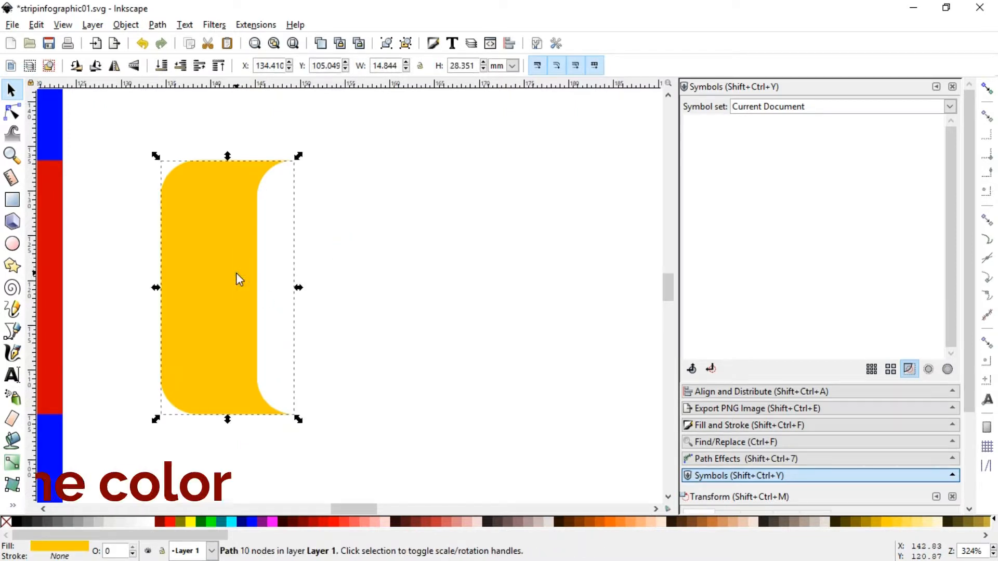
# - Duplicate the yellow band in place and fill the copy with dark red
pyautogui.rightClick(236, 260)
pyautogui.click(281, 360)
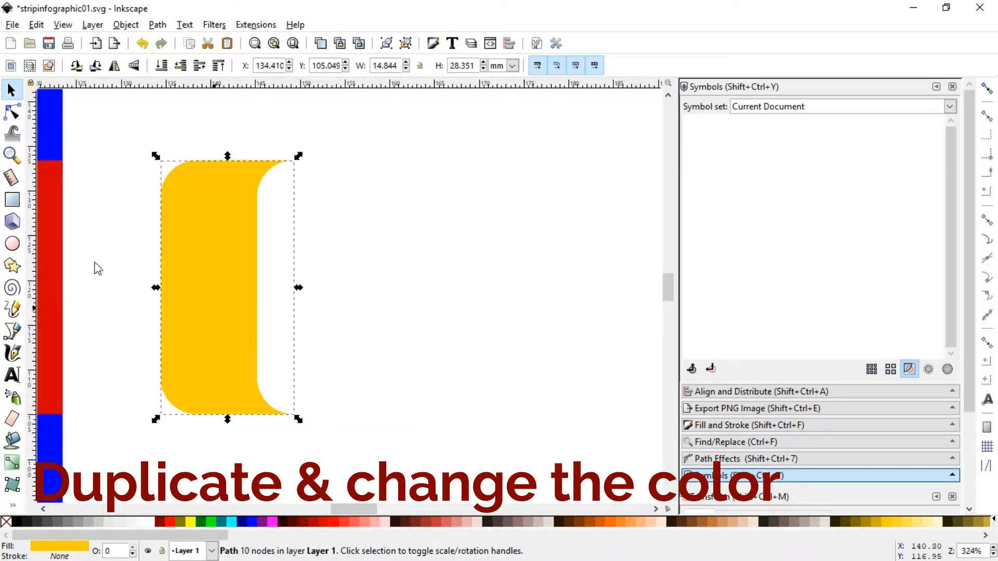
pyautogui.click(312, 521)
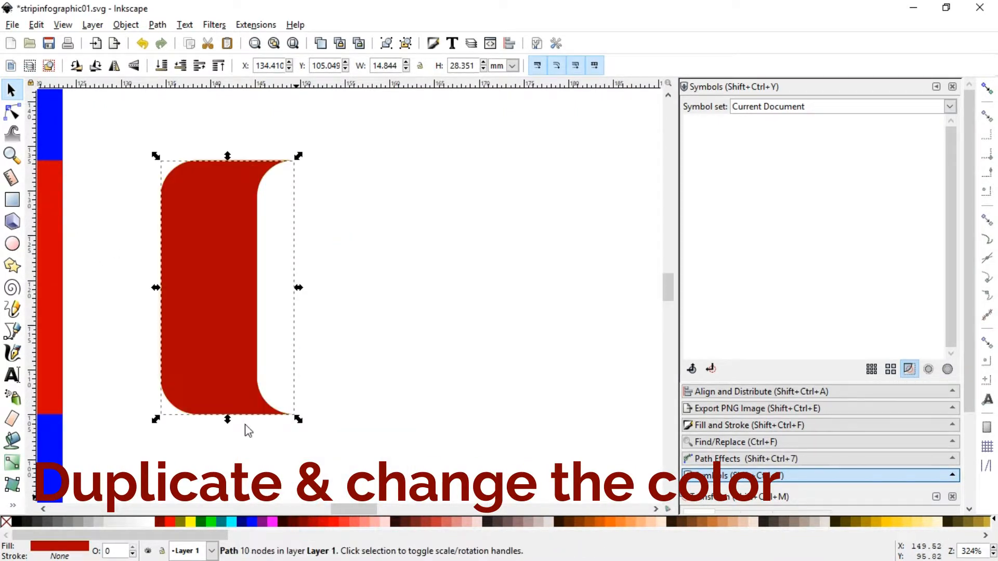
# - Draw a rectangle about 28.6 × 16.8 mm across the middle of the dark red band and intersect the two shapes
pyautogui.click(12, 204)
pyautogui.moveTo(101, 216); pyautogui.dragTo(357, 367)
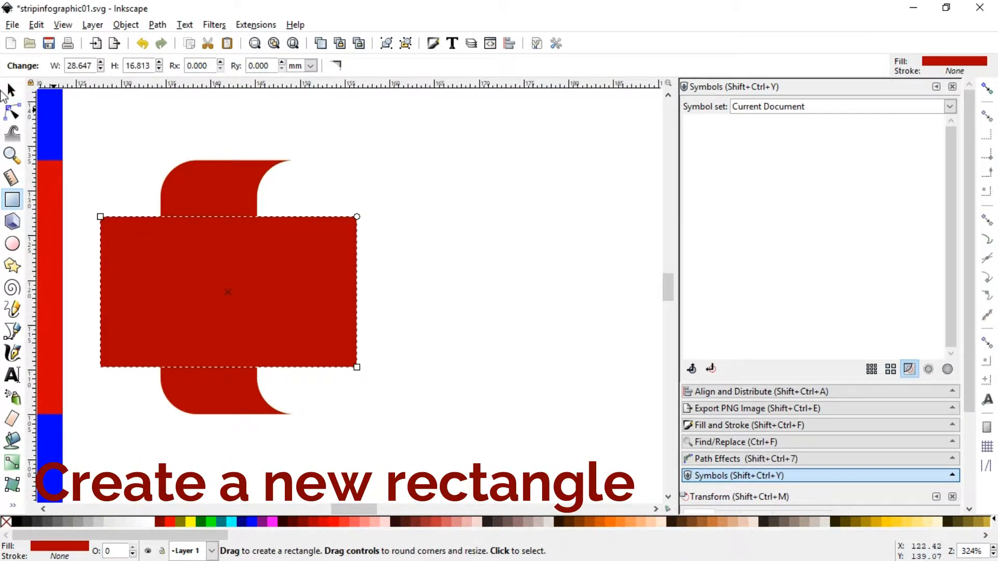
pyautogui.click(11, 91)
pyautogui.keyDown('shift'); pyautogui.click(214, 183); pyautogui.keyUp('shift')
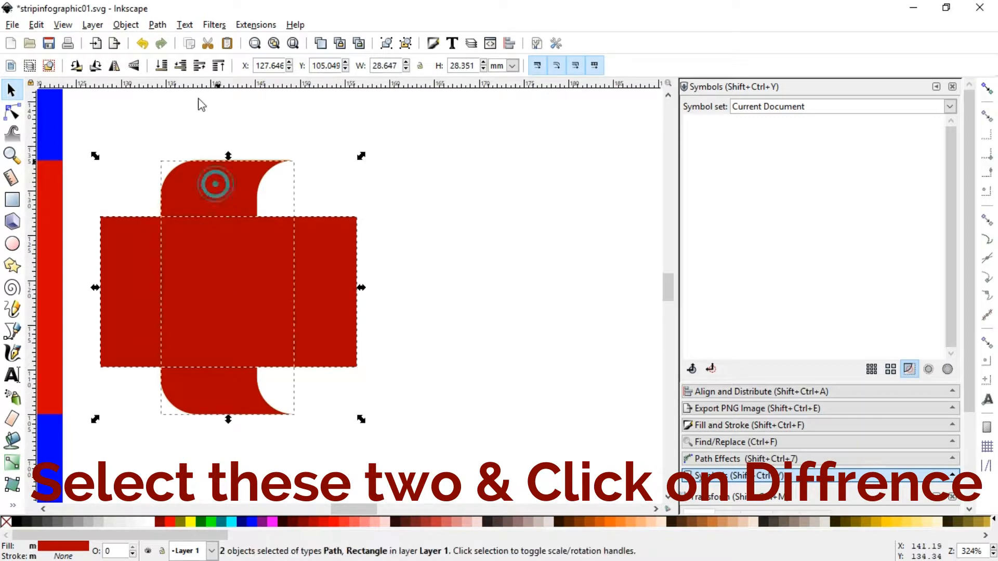
pyautogui.click(158, 26)
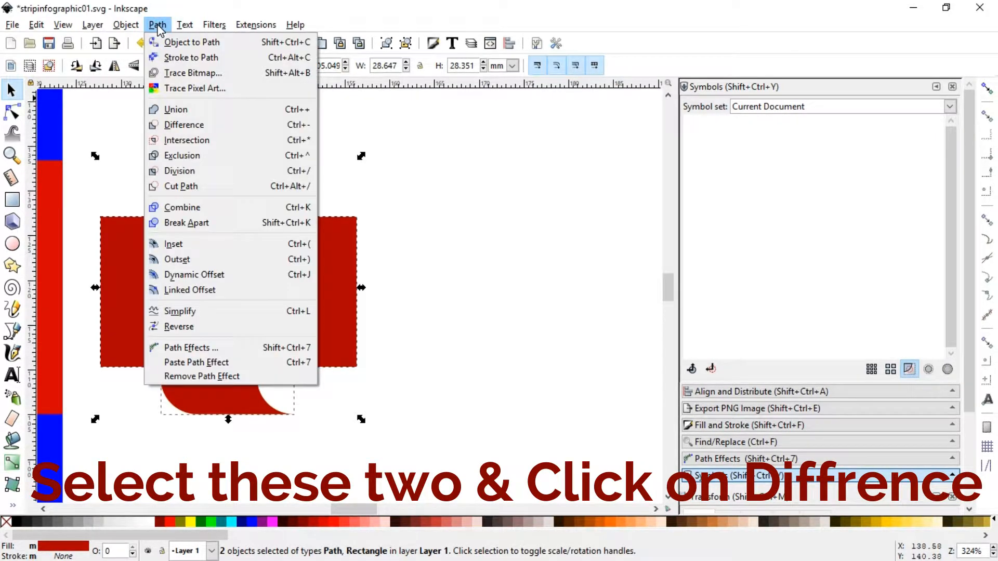
pyautogui.click(180, 140)
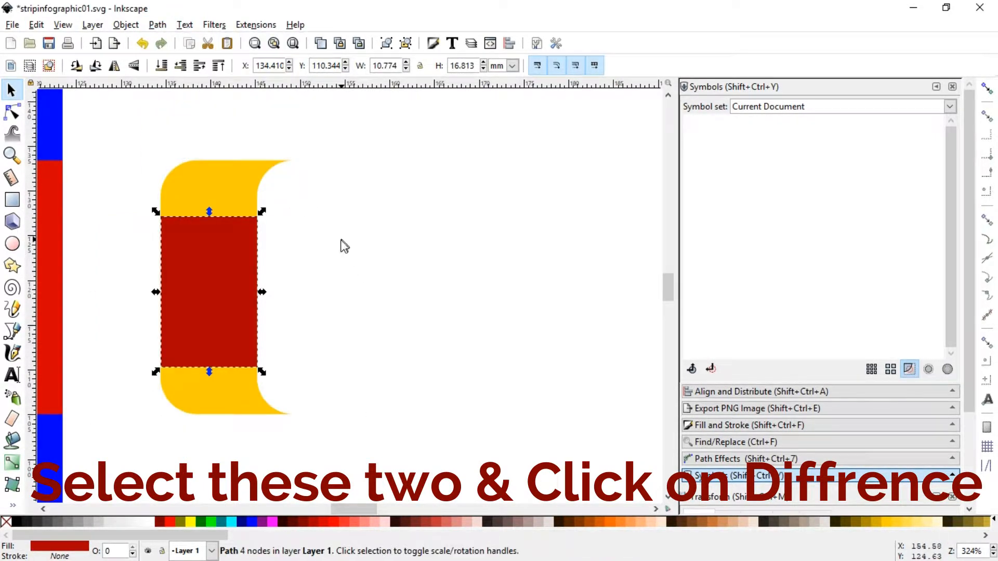
pyautogui.press('-')
pyautogui.press('-')
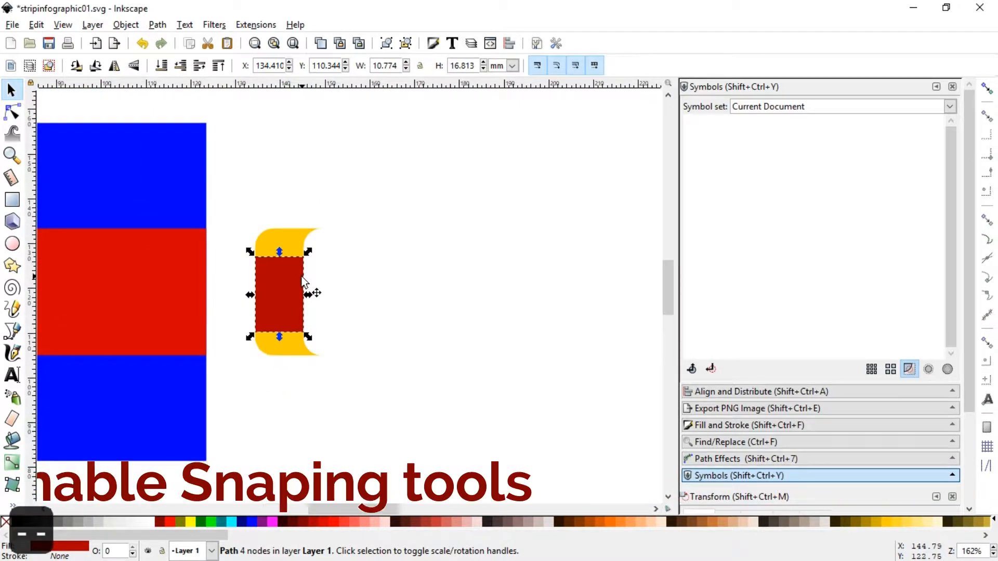
# - With snapping enabled, snap the dark red rectangle onto the yellow band's top edge and a duplicate of it onto the band's bottom edge
pyautogui.click(986, 89)
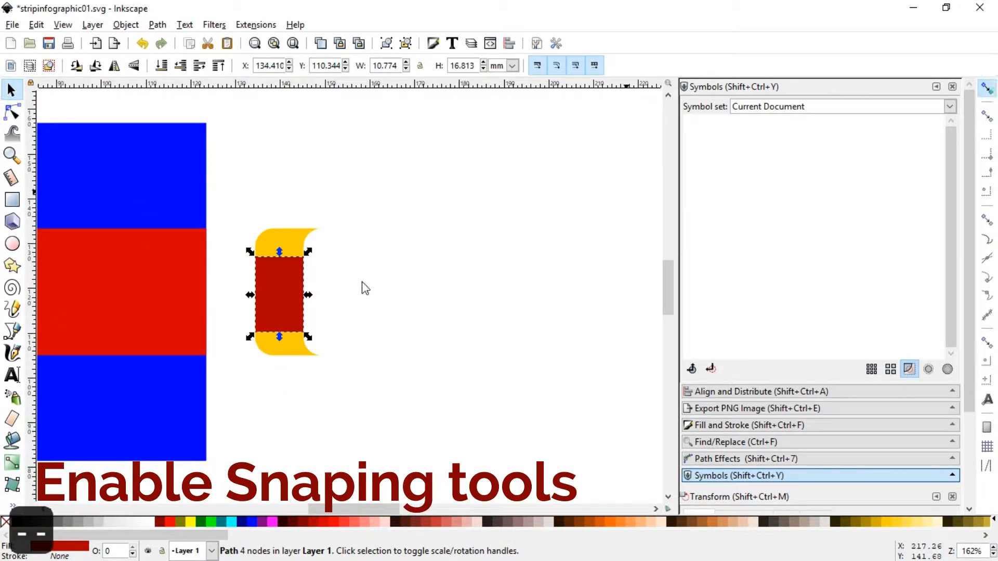
pyautogui.moveTo(280, 298); pyautogui.dragTo(294, 189)
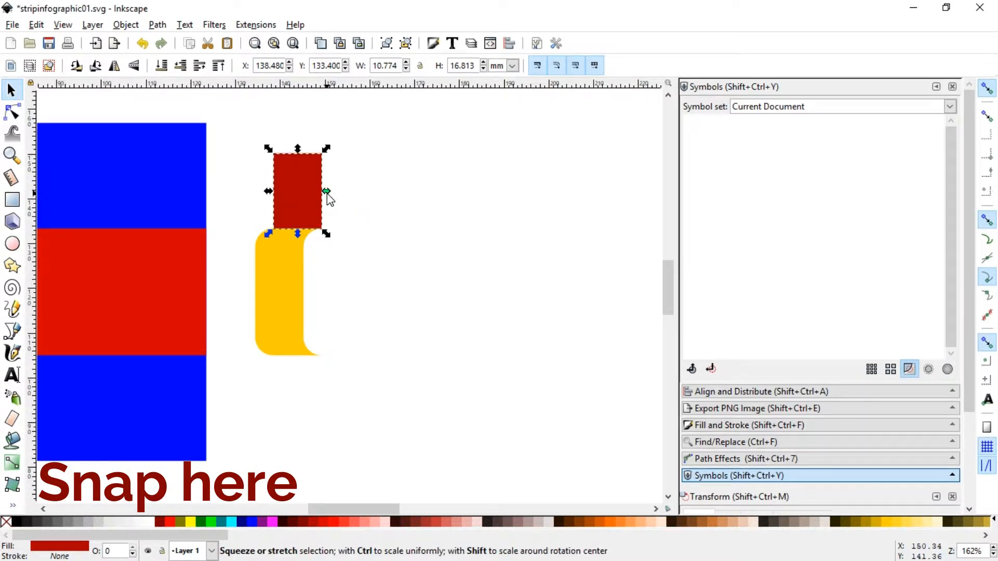
pyautogui.hotkey('ctrl', 'd')
pyautogui.moveTo(304, 176); pyautogui.dragTo(304, 388)
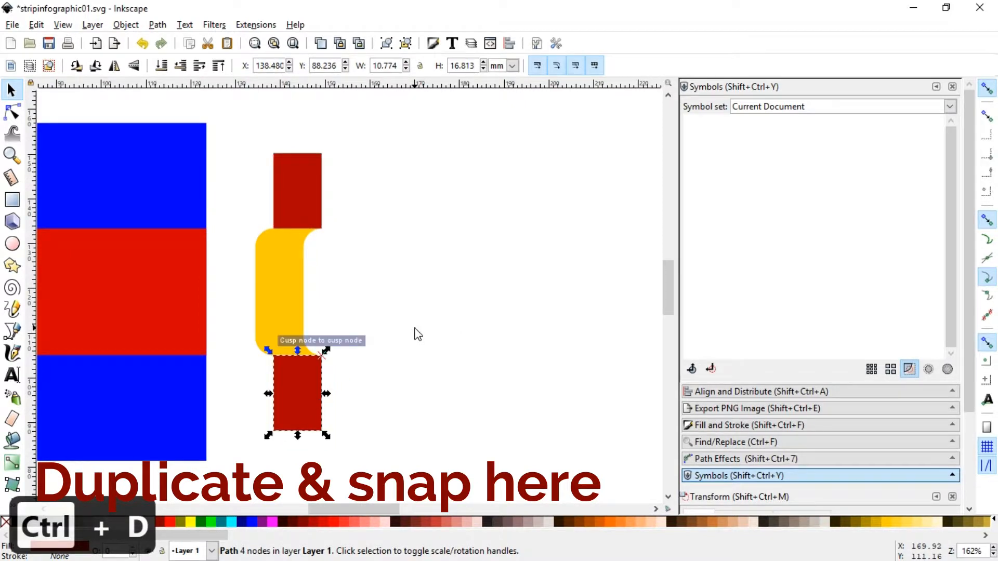
pyautogui.click(418, 333)
pyautogui.click(415, 325)
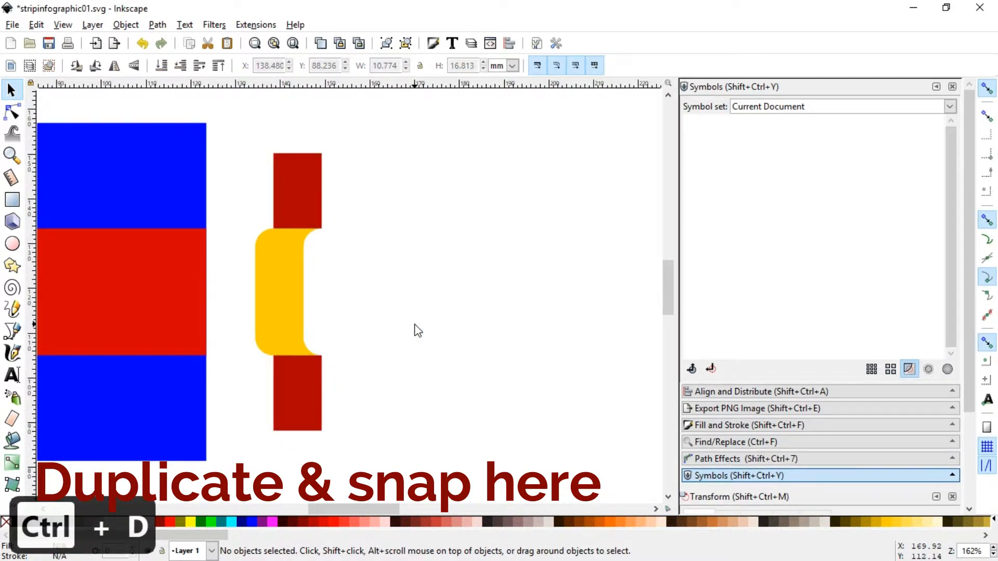
pyautogui.click(414, 325)
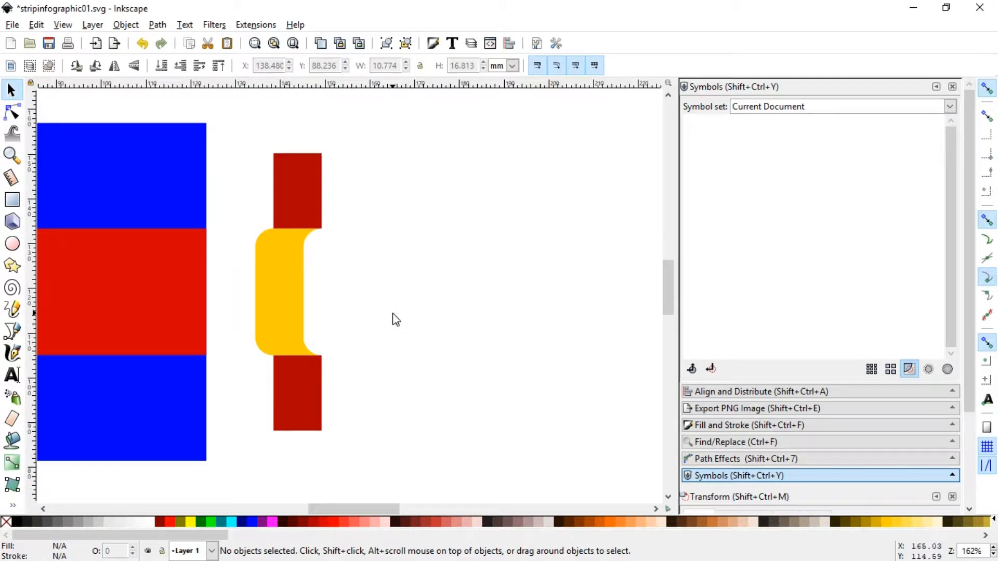
# - Try moving the yellow band and both dark red rectangles onto the striped block's right end and stretching the upper rectangle upward
pyautogui.click(305, 197)
pyautogui.keyDown('shift'); pyautogui.click(284, 304); pyautogui.keyUp('shift')
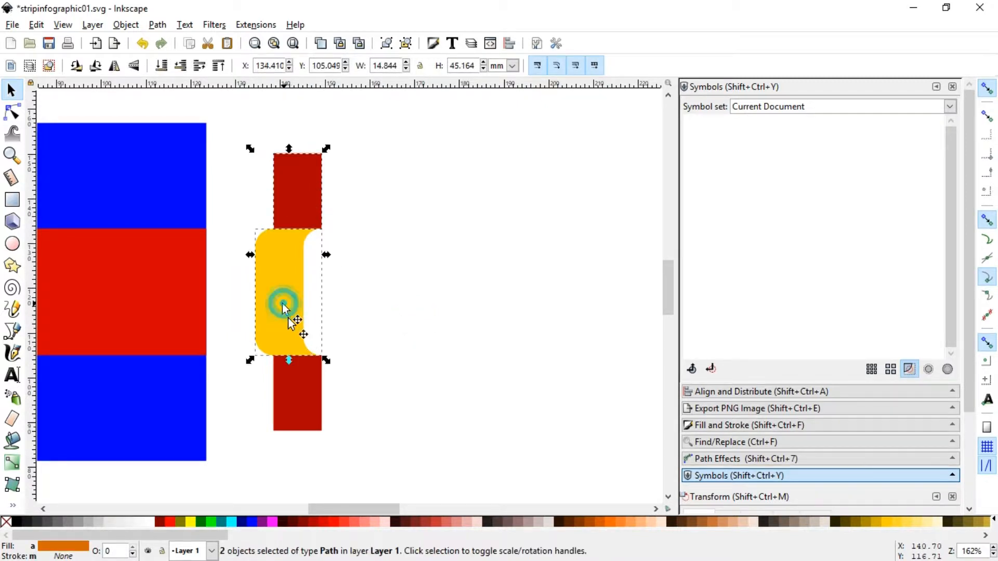
pyautogui.keyDown('shift'); pyautogui.click(310, 386); pyautogui.keyUp('shift')
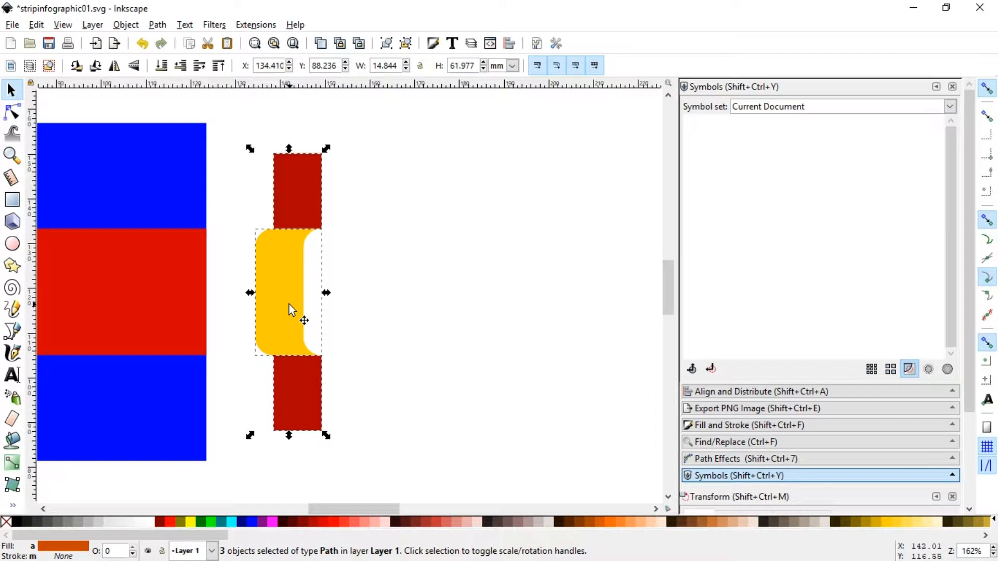
pyautogui.moveTo(289, 300); pyautogui.dragTo(169, 291)
pyautogui.click(323, 314)
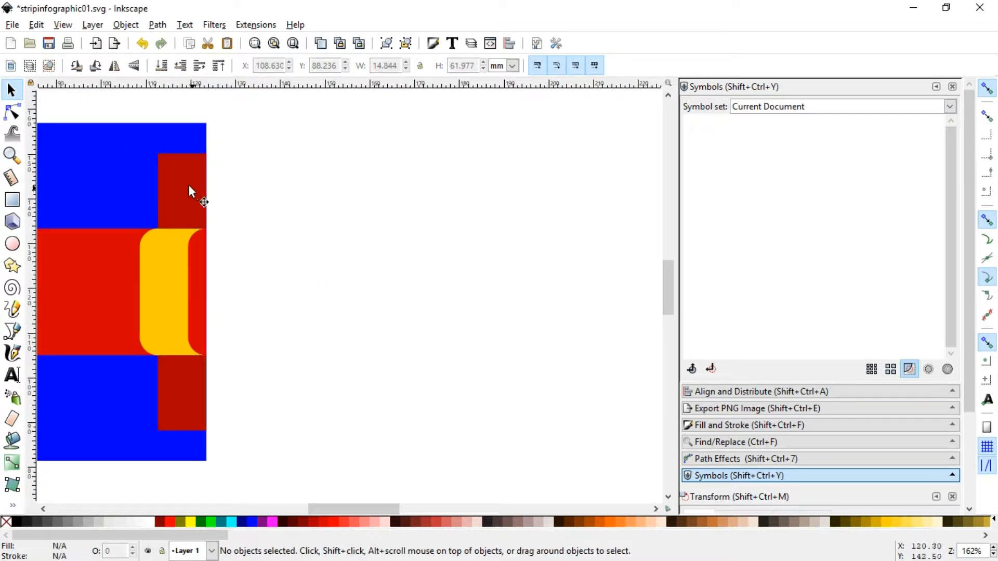
pyautogui.click(188, 186)
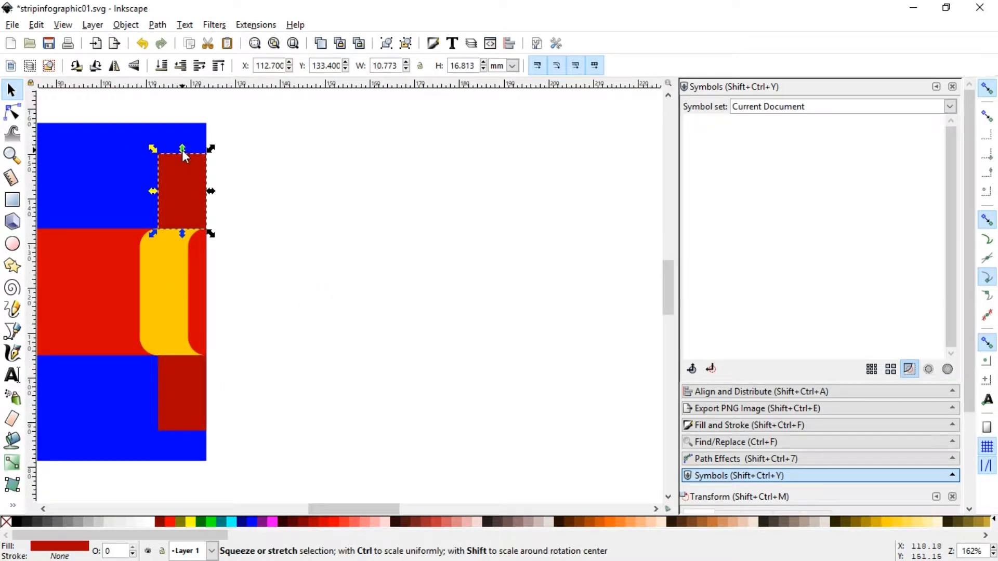
pyautogui.moveTo(183, 150); pyautogui.dragTo(184, 139)
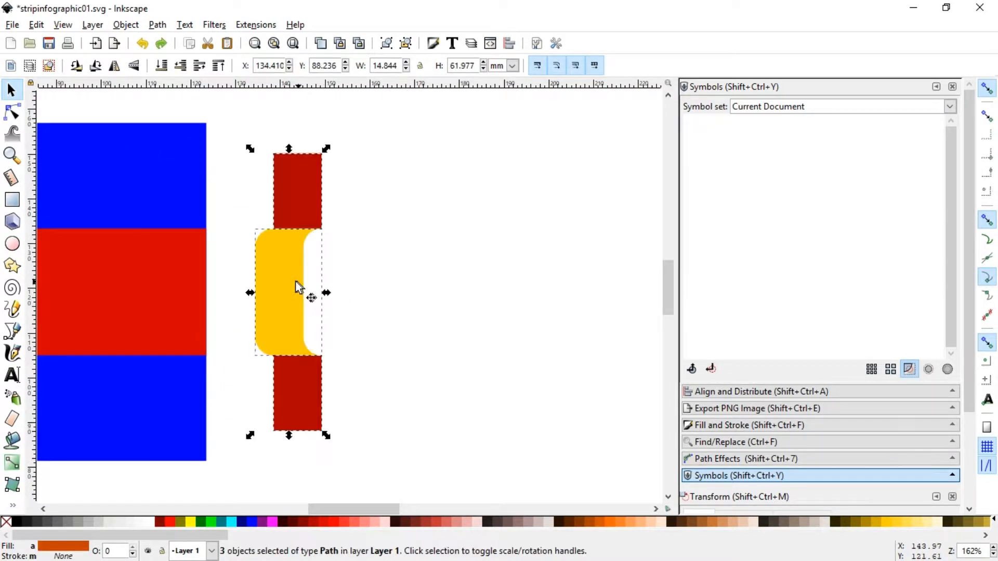
# - Snap the three shapes to the striped block's right edge and stretch the dark red rectangles to the block's top and bottom edges
pyautogui.moveTo(293, 281); pyautogui.dragTo(177, 288)
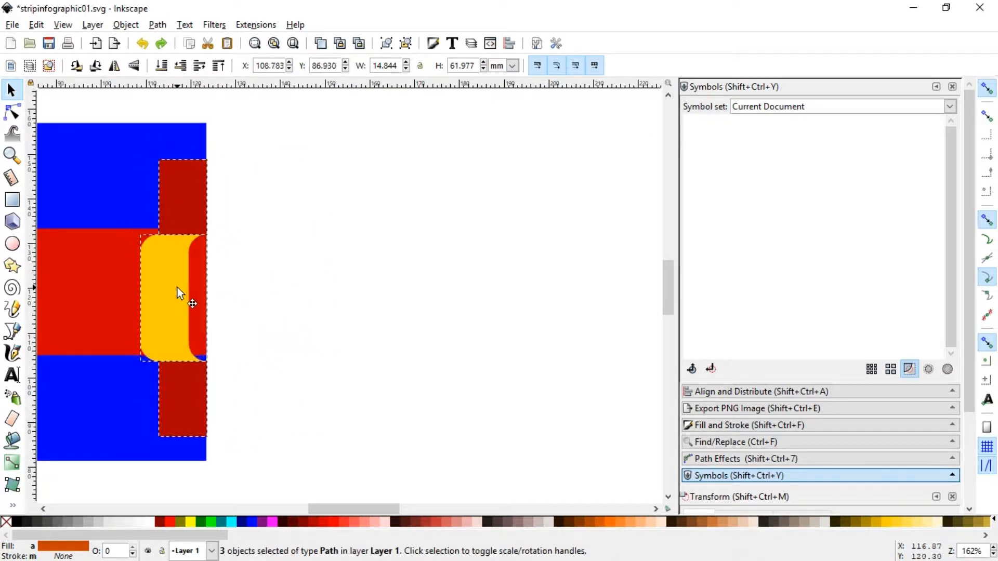
pyautogui.click(331, 286)
pyautogui.click(194, 415)
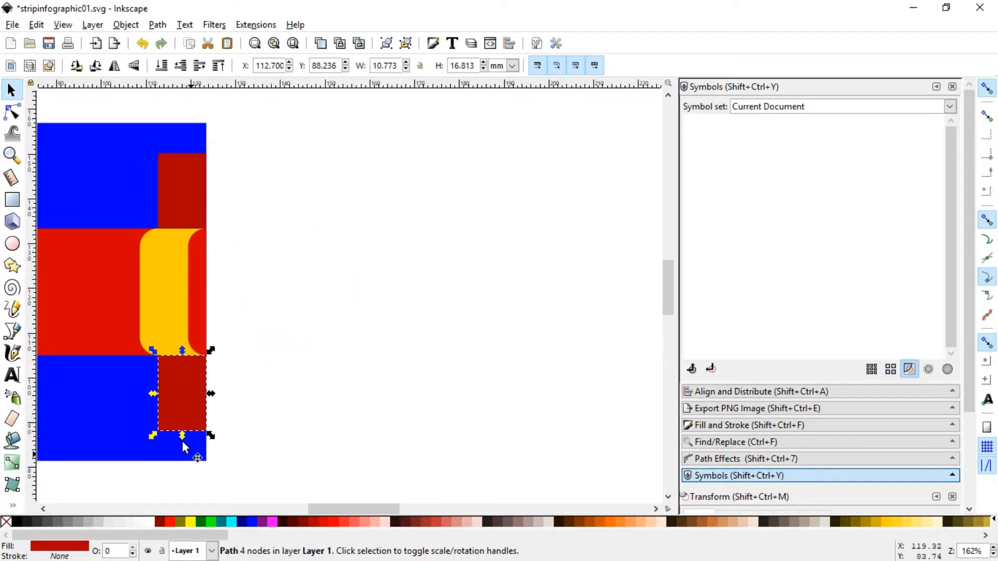
pyautogui.moveTo(183, 438); pyautogui.dragTo(187, 473)
pyautogui.click(183, 190)
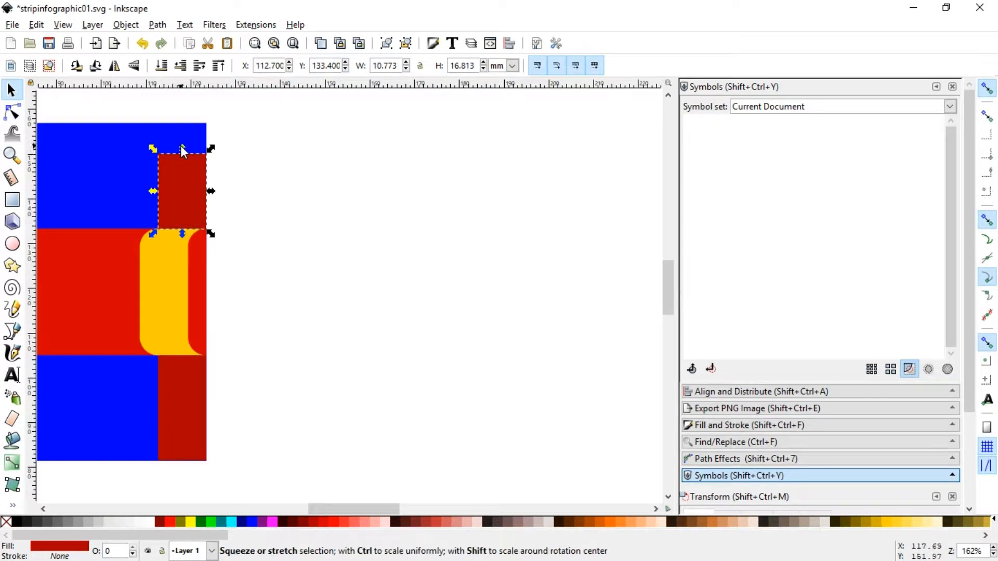
pyautogui.moveTo(182, 150); pyautogui.dragTo(179, 117)
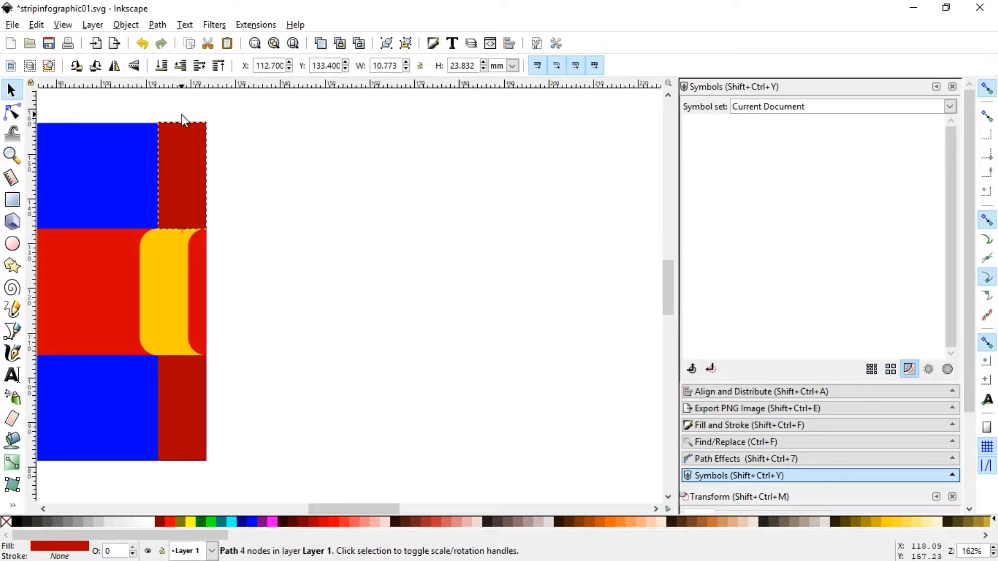
pyautogui.click(305, 215)
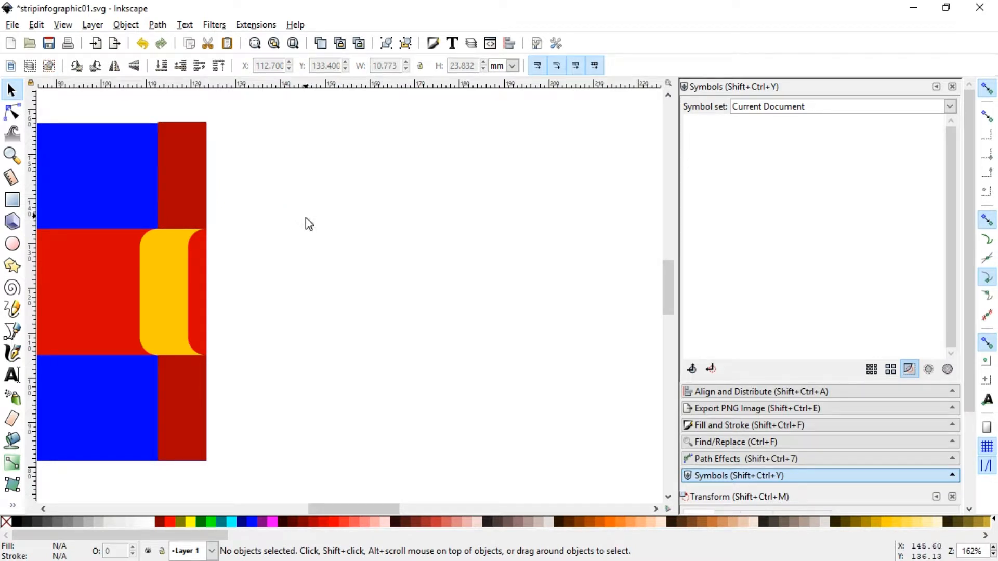
# - Move the yellow band and both stretched dark red rectangles off the striped block to the empty area on its right, and save the document
pyautogui.press('-')
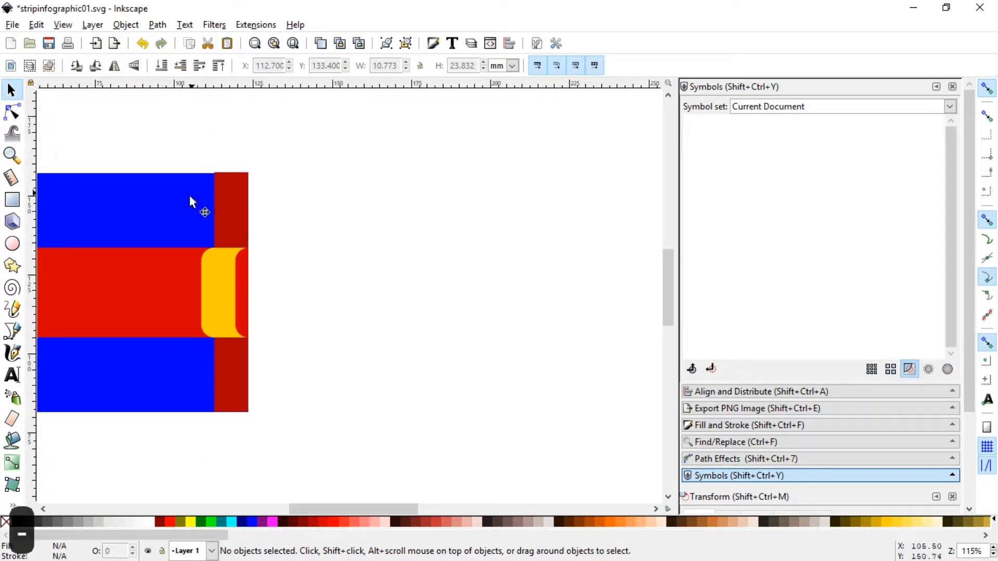
pyautogui.moveTo(178, 144); pyautogui.dragTo(313, 425)
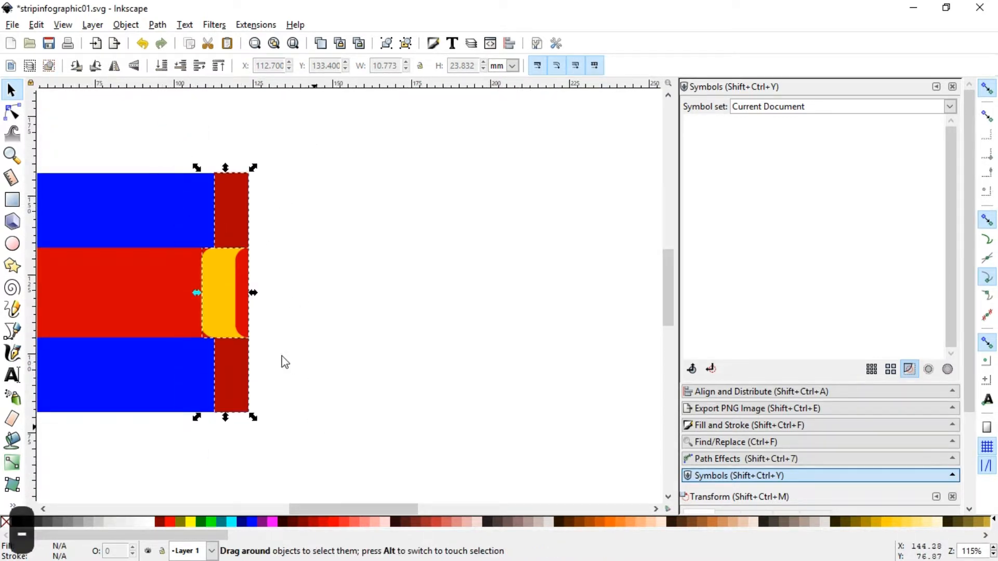
pyautogui.moveTo(223, 289); pyautogui.dragTo(329, 308)
pyautogui.click(410, 321)
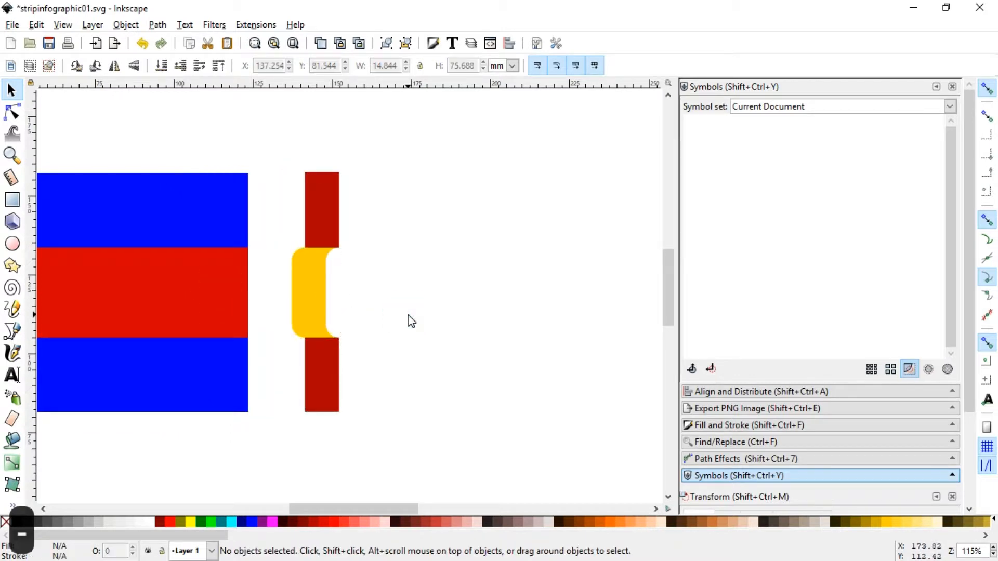
pyautogui.hotkey('ctrl', 's')
# - Duplicate the yellow band with its two dark red rectangles about 27.5 mm to the right and union the copy into one path
pyautogui.click(11, 154)
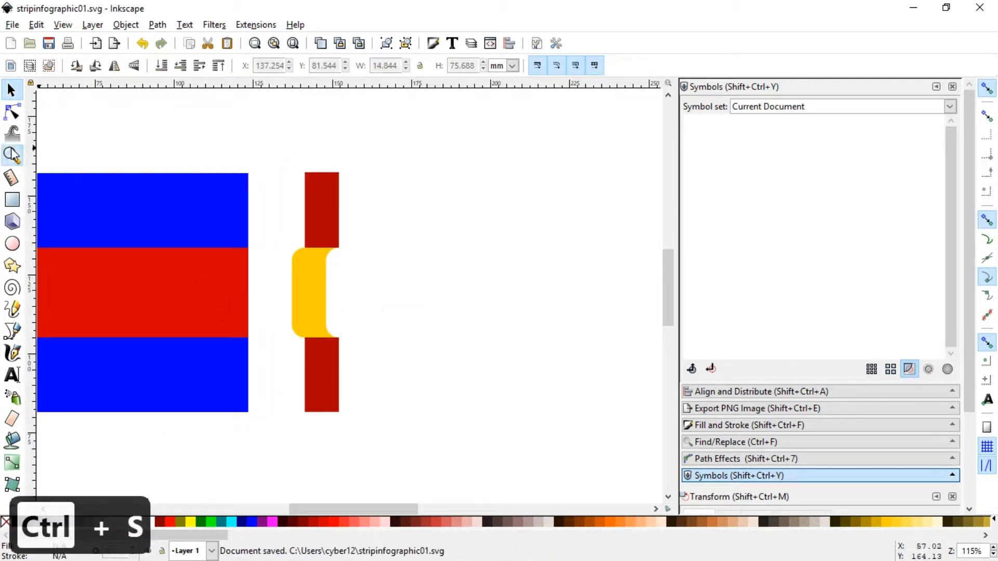
pyautogui.moveTo(260, 144); pyautogui.dragTo(408, 448)
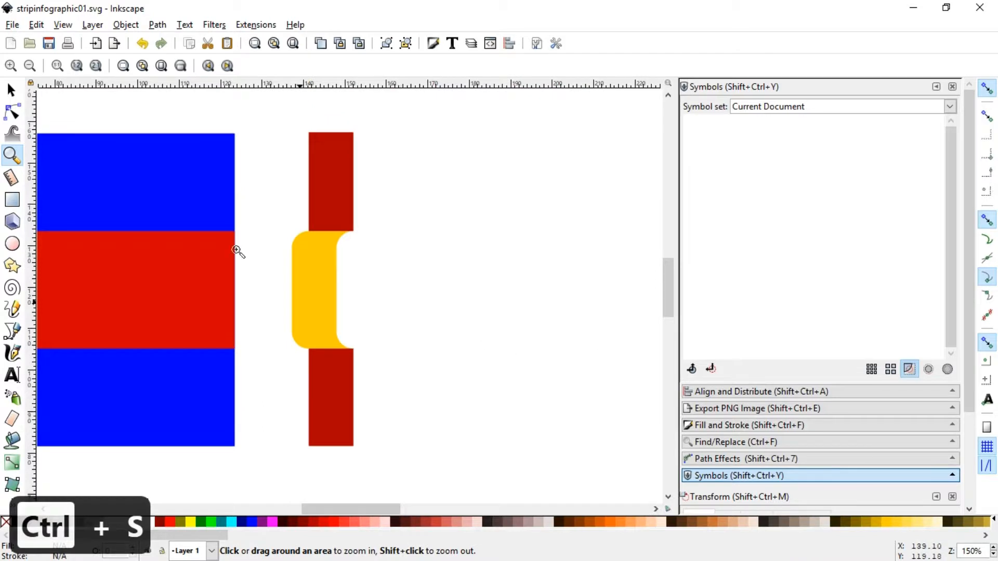
pyautogui.click(11, 90)
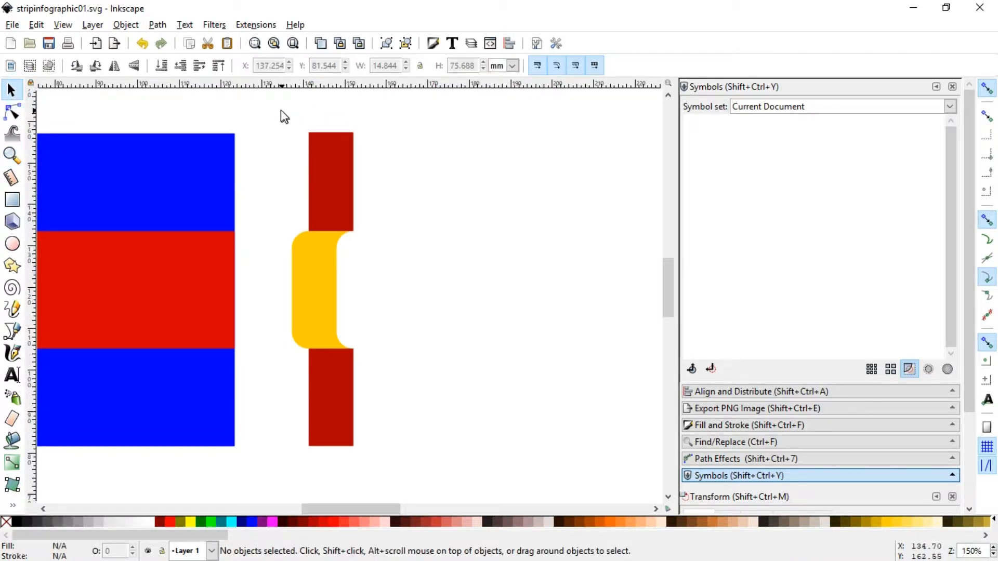
pyautogui.moveTo(281, 111); pyautogui.dragTo(287, 121)
pyautogui.moveTo(342, 193); pyautogui.dragTo(403, 463)
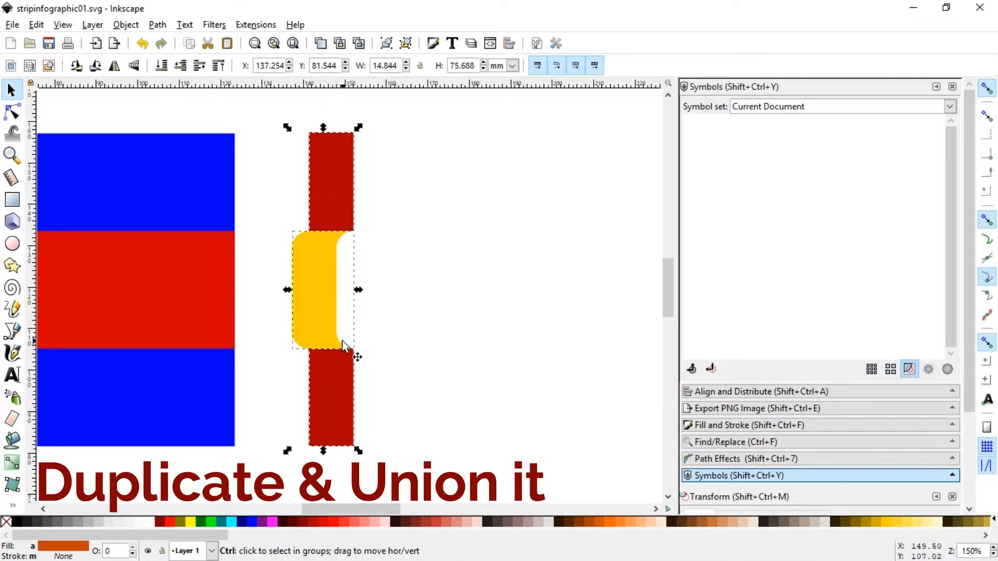
pyautogui.hotkey('ctrl', 'd')
pyautogui.moveTo(317, 309); pyautogui.dragTo(433, 341)
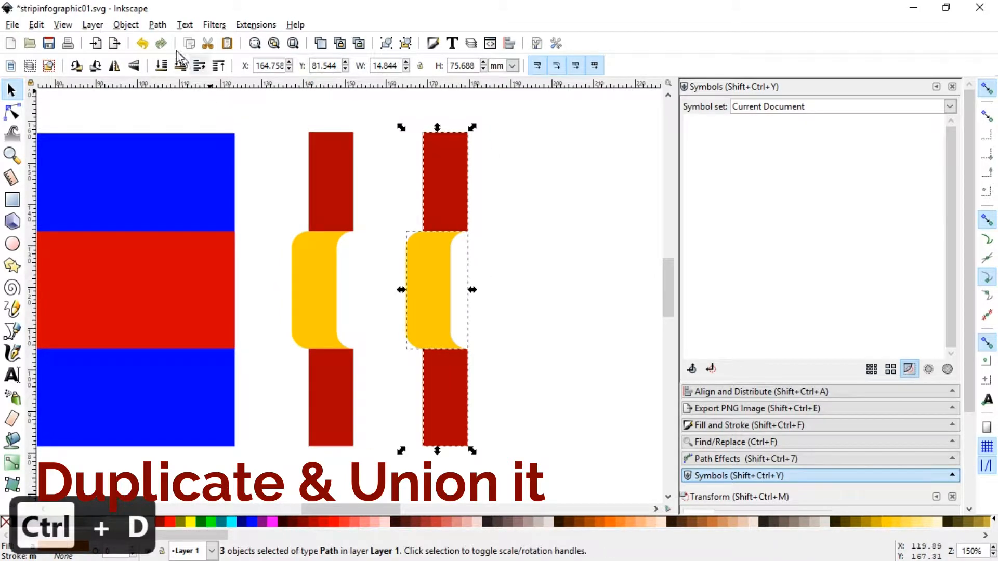
pyautogui.click(158, 24)
pyautogui.click(172, 107)
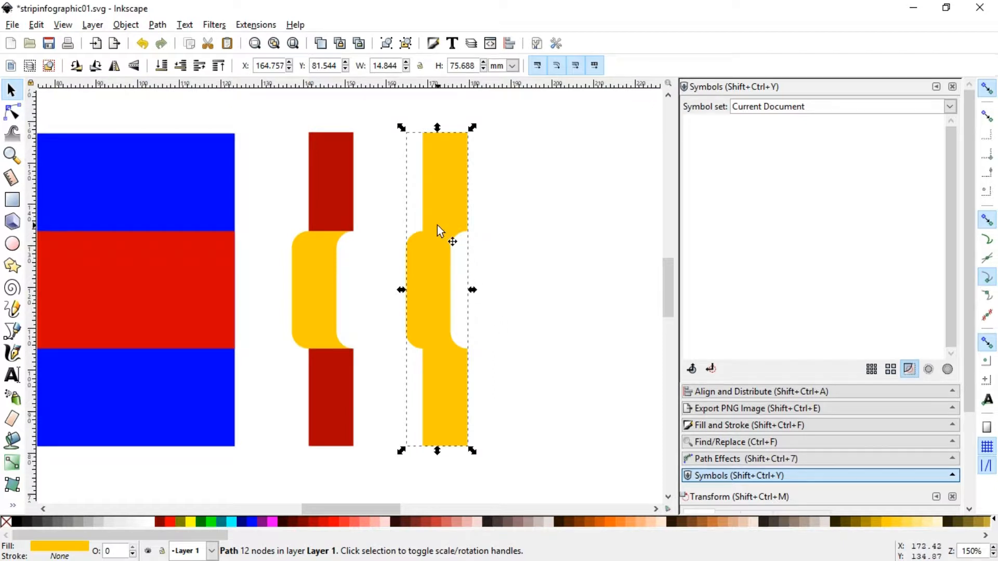
# - Add a flat black stroke 0.4 mm wide to the united yellow shape
pyautogui.click(779, 425)
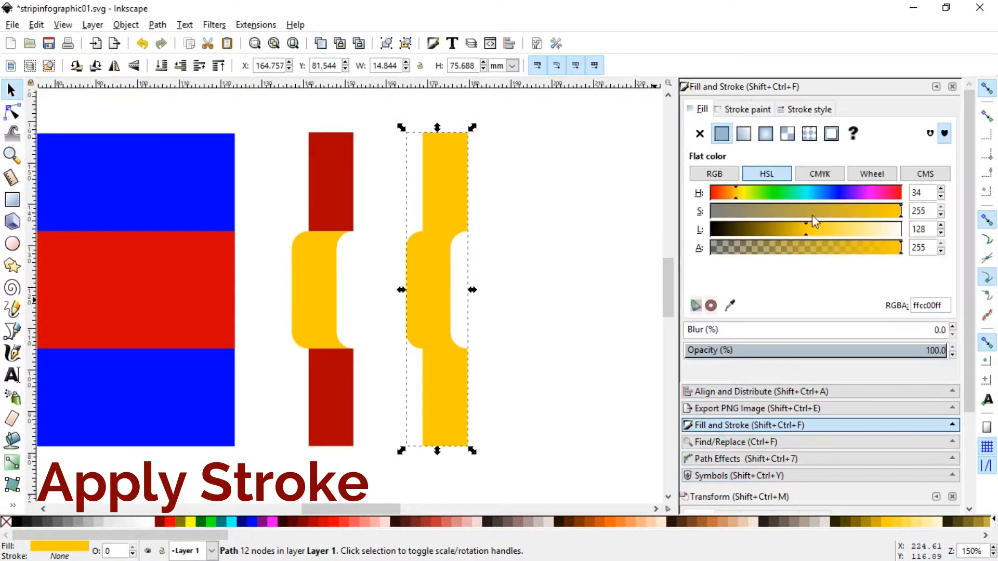
pyautogui.click(748, 109)
pyautogui.click(721, 134)
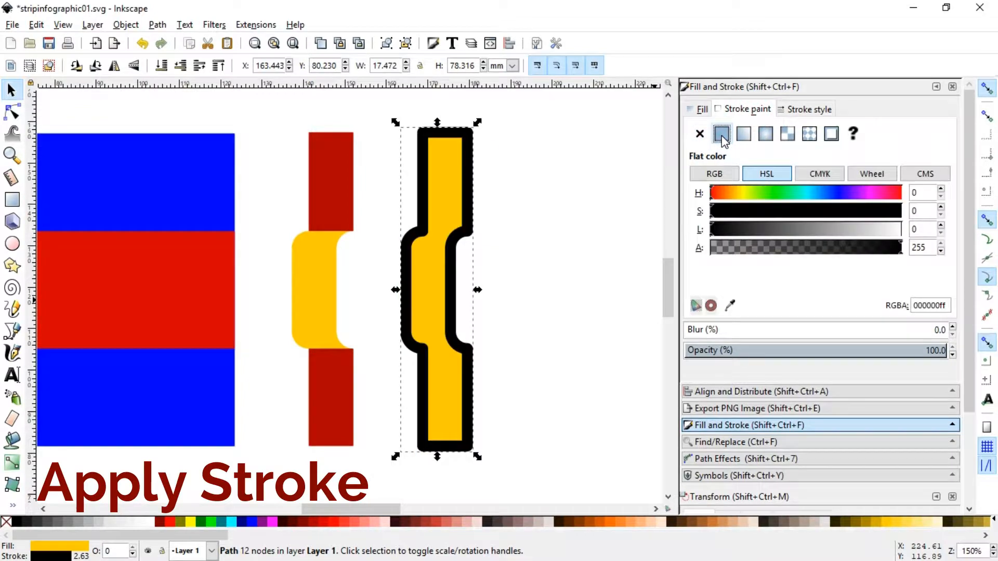
pyautogui.click(801, 108)
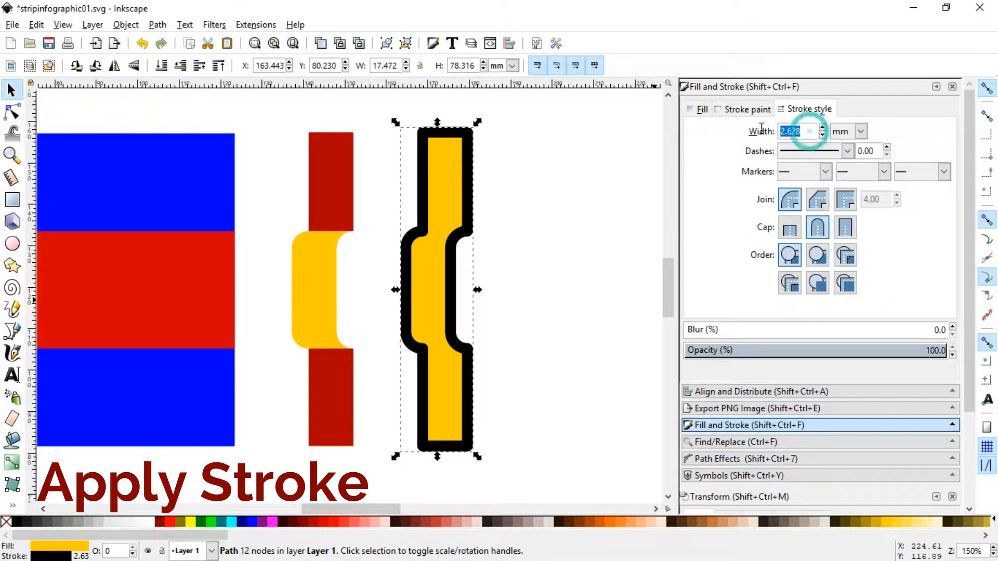
pyautogui.write('0.4')
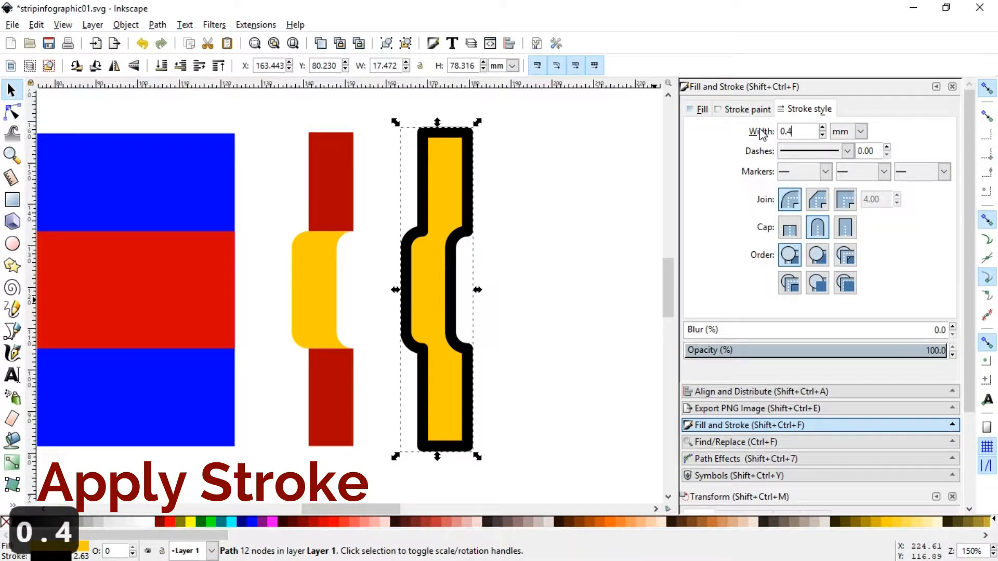
pyautogui.press('Return')
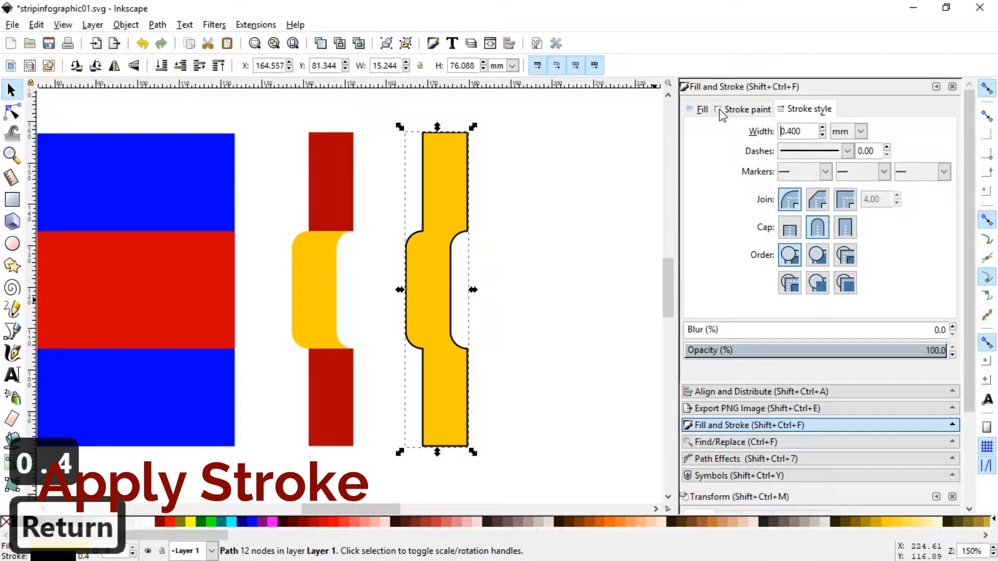
# - Set the united yellow shape's stroke width to 0.5 mm
pyautogui.moveTo(806, 133); pyautogui.dragTo(791, 130)
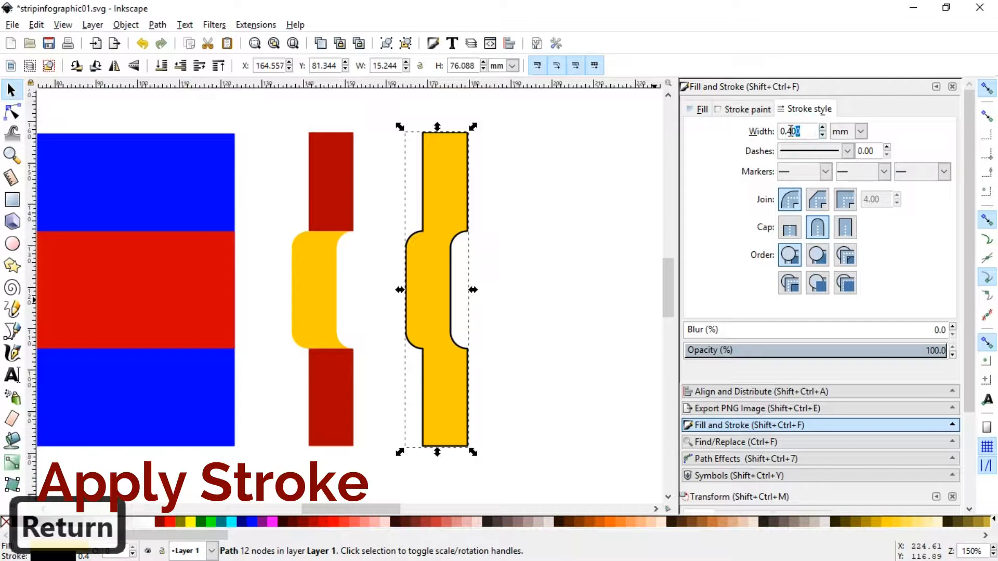
pyautogui.write('5')
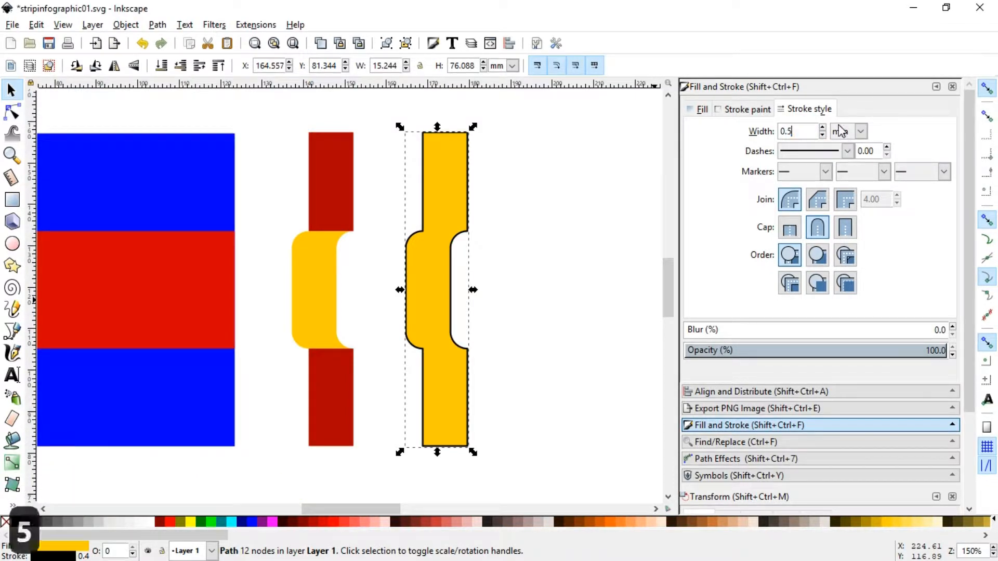
pyautogui.press('Return')
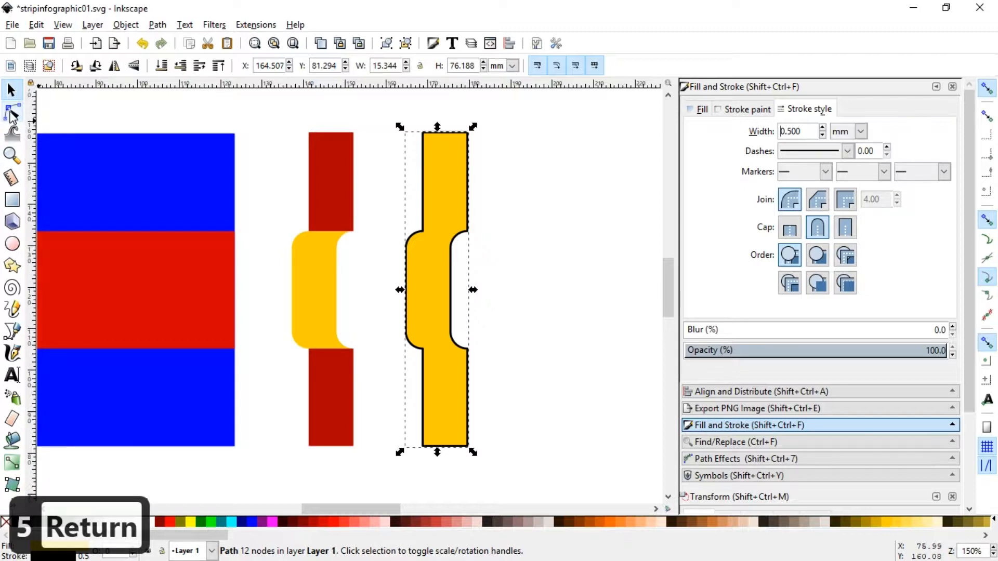
pyautogui.hotkey('ctrl', 'z')
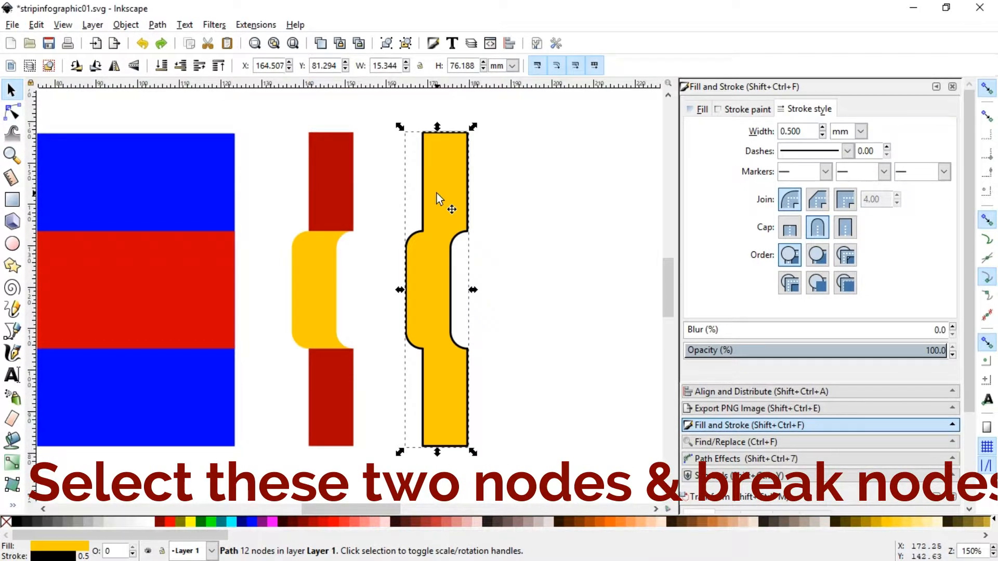
# - Break the united yellow path at its upper-right and lower-right corner nodes
pyautogui.click(11, 111)
pyautogui.click(468, 132)
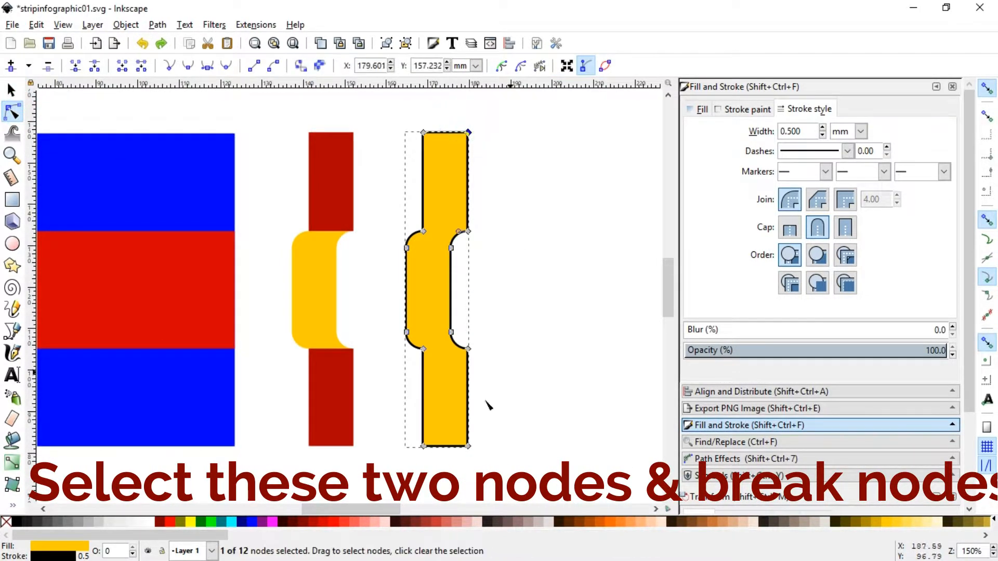
pyautogui.keyDown('shift'); pyautogui.click(469, 446); pyautogui.keyUp('shift')
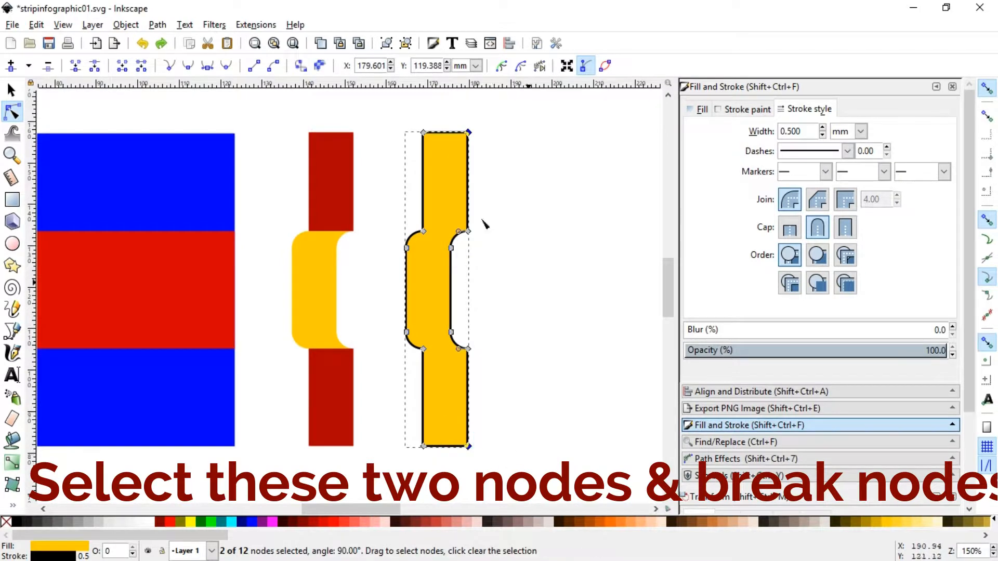
pyautogui.click(94, 66)
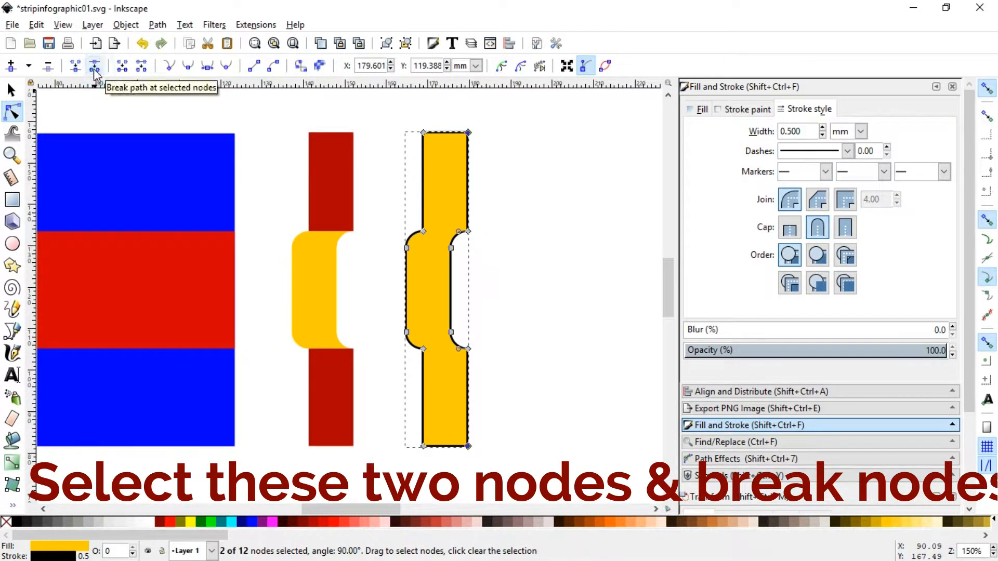
# - Break the yellow shape apart and move its main body about 7.6 mm left, clear of the right edge piece
pyautogui.click(12, 89)
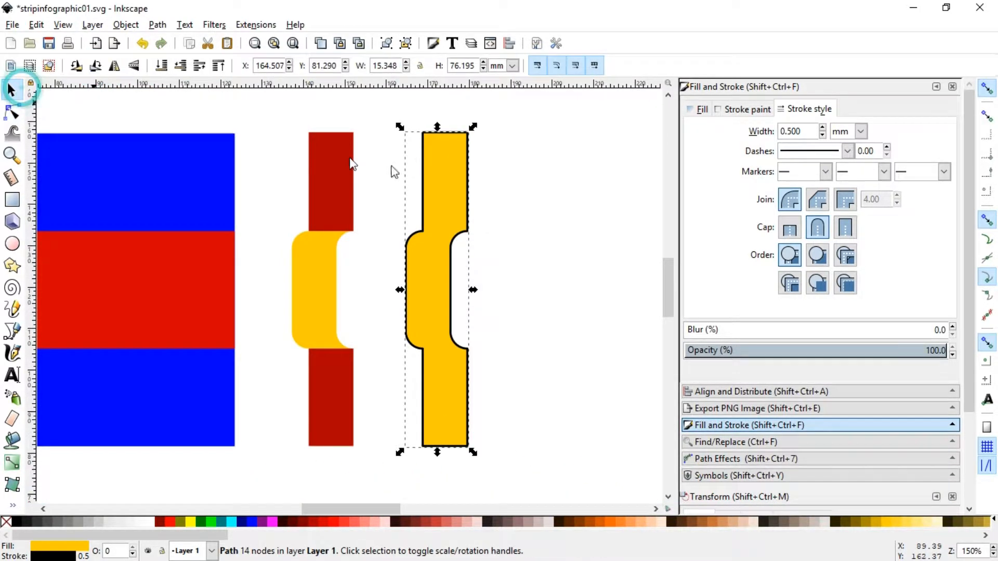
pyautogui.click(159, 25)
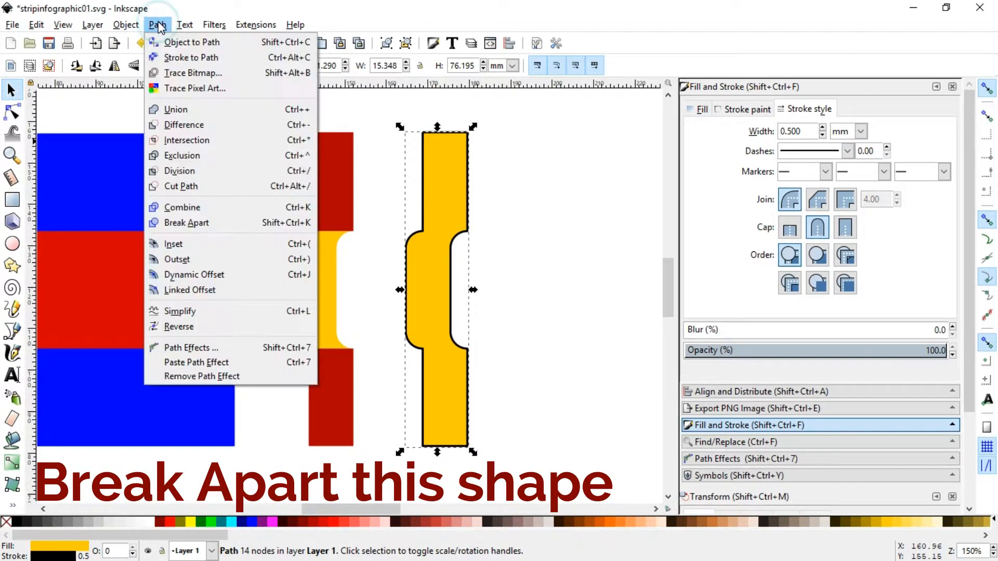
pyautogui.click(184, 226)
pyautogui.click(522, 212)
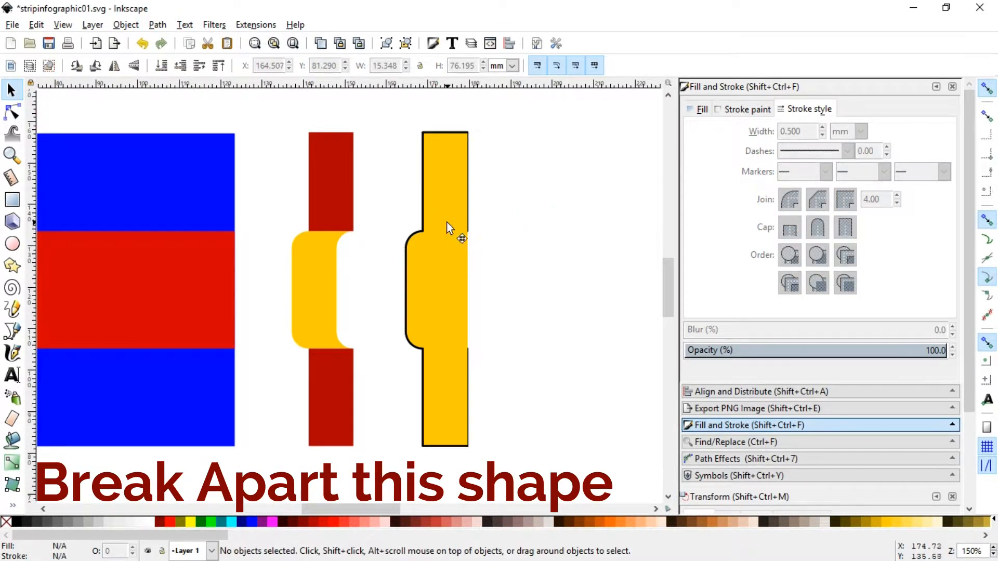
pyautogui.moveTo(447, 223); pyautogui.dragTo(416, 223)
pyautogui.click(535, 265)
# - Convert the right edge piece's stroke to a path and delete the outlined yellow body beside it
pyautogui.click(459, 284)
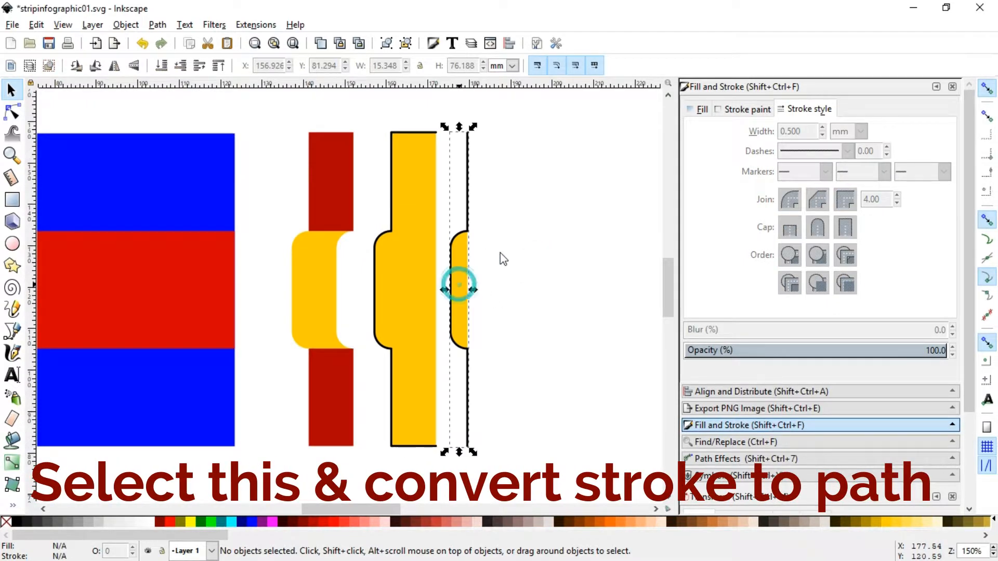
pyautogui.click(156, 25)
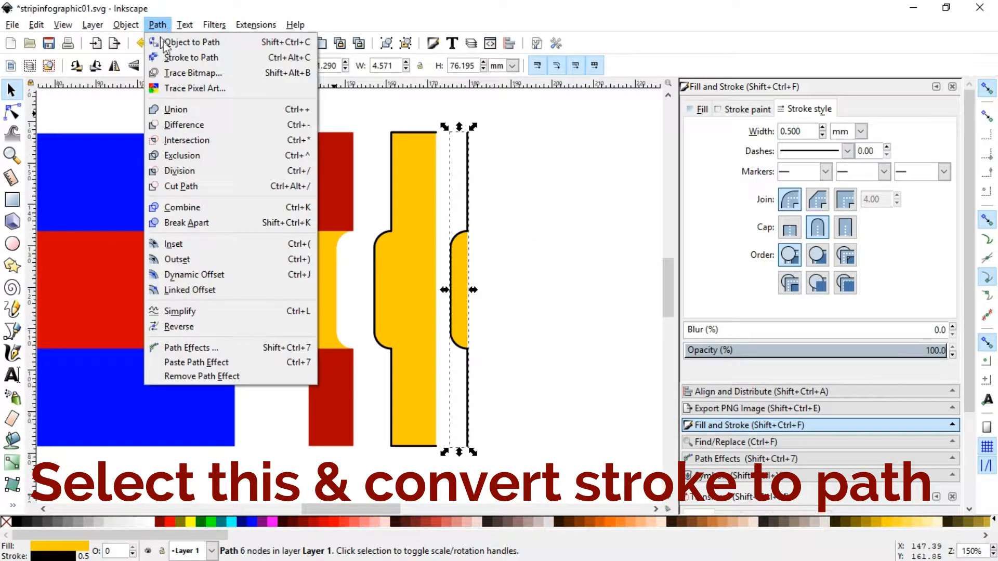
pyautogui.click(187, 57)
pyautogui.click(559, 270)
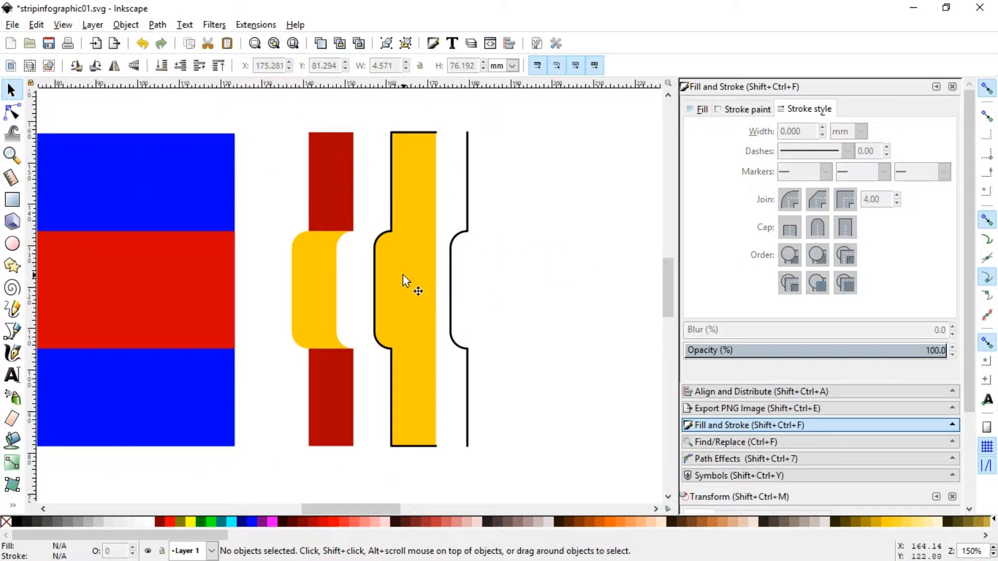
pyautogui.click(403, 281)
pyautogui.press('Delete')
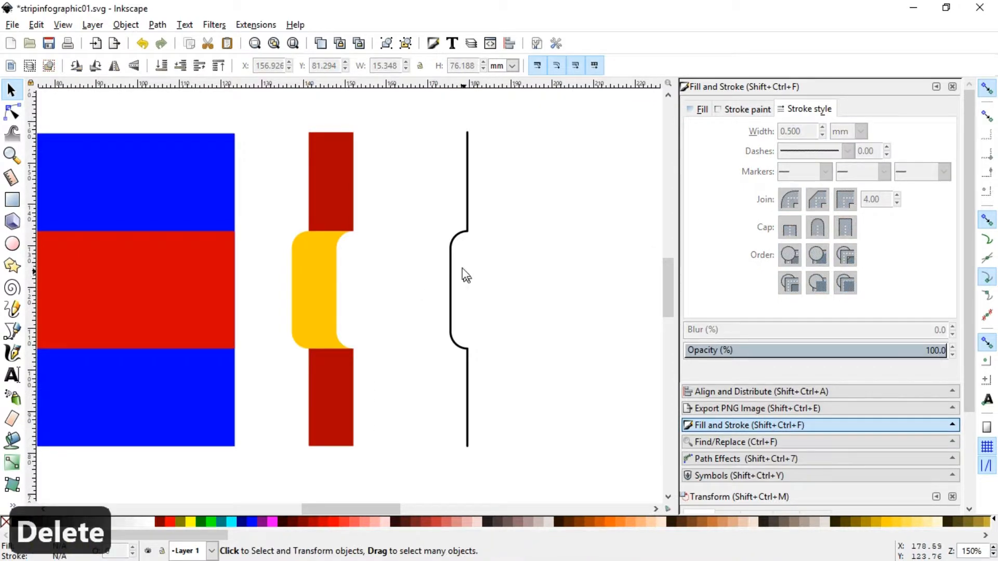
# - Move the black edge line onto the right edge of the original yellow band and dark red rectangles
pyautogui.click(469, 236)
pyautogui.moveTo(475, 239); pyautogui.dragTo(349, 235)
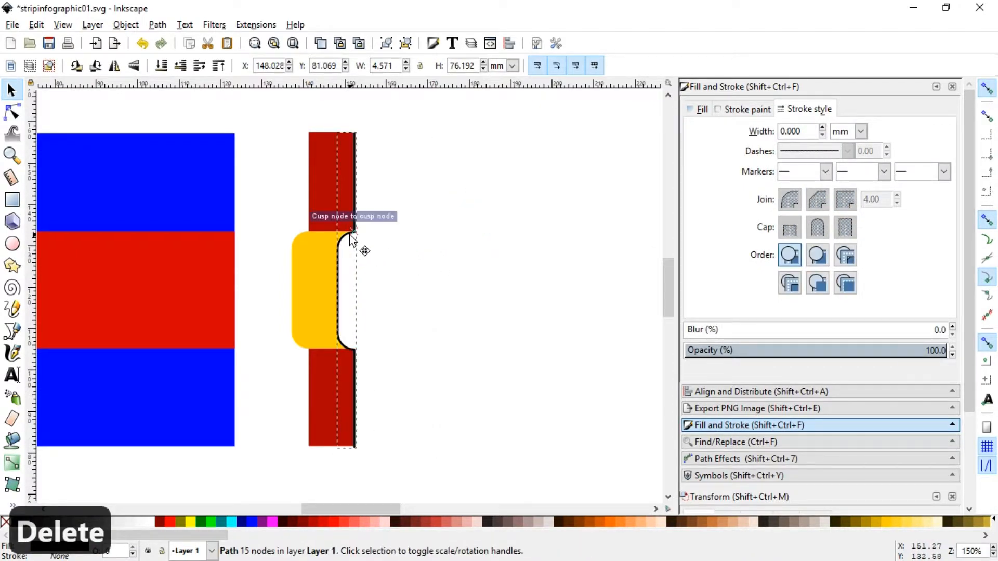
pyautogui.click(438, 316)
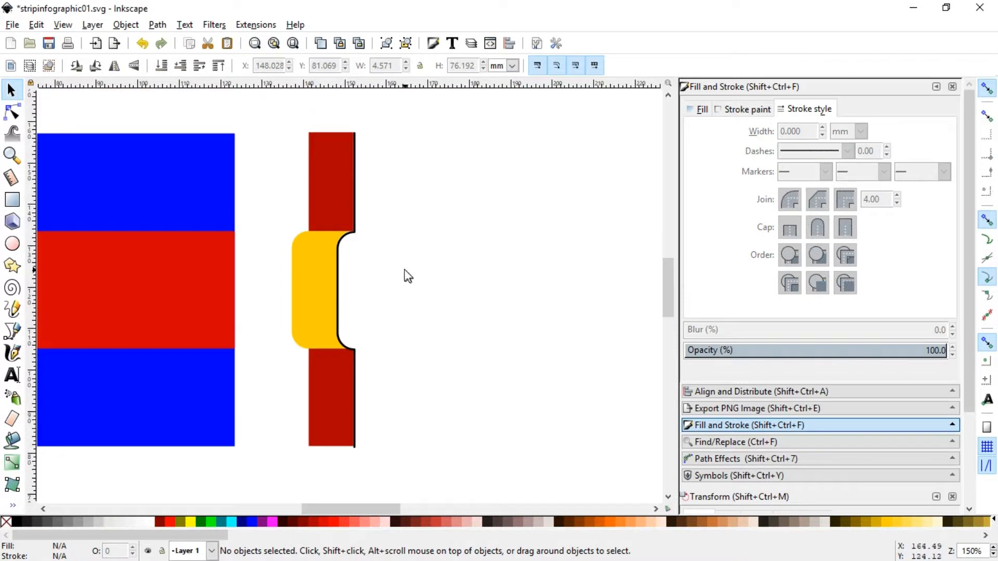
# - Set the black edge line's opacity to 70.8%
pyautogui.click(13, 155)
pyautogui.moveTo(272, 161); pyautogui.dragTo(401, 261)
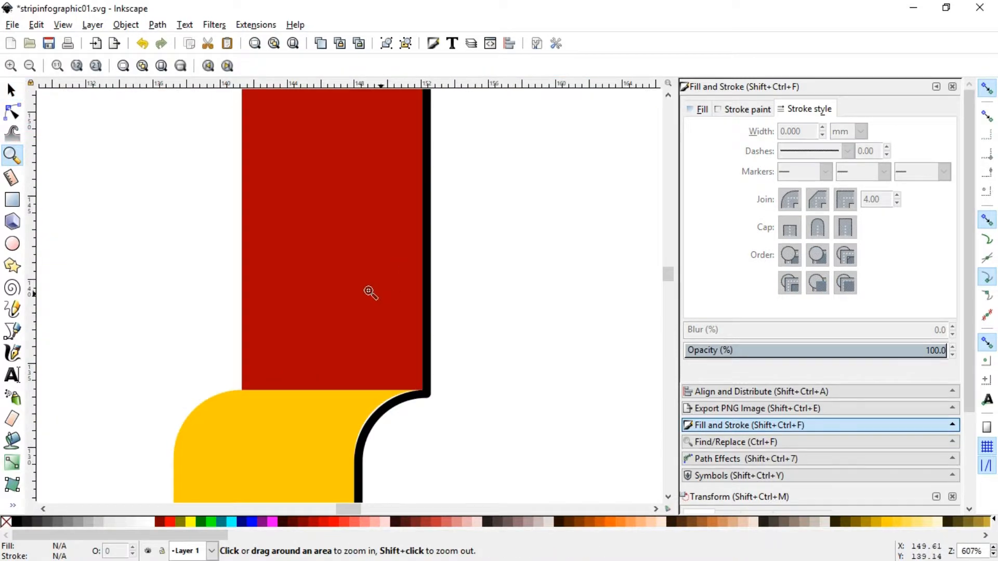
pyautogui.moveTo(167, 301); pyautogui.dragTo(553, 468)
pyautogui.click(11, 90)
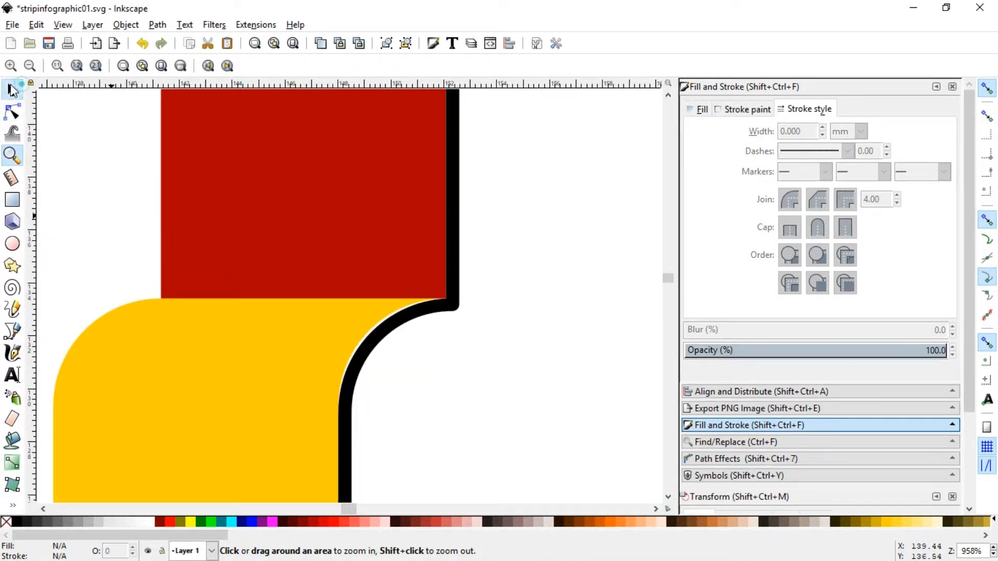
pyautogui.doubleClick(455, 304)
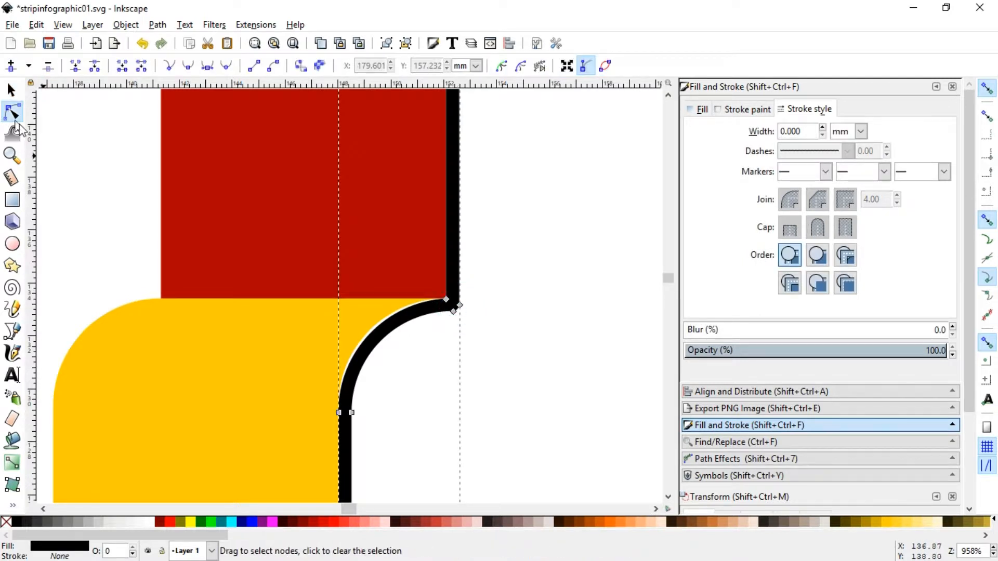
pyautogui.click(12, 90)
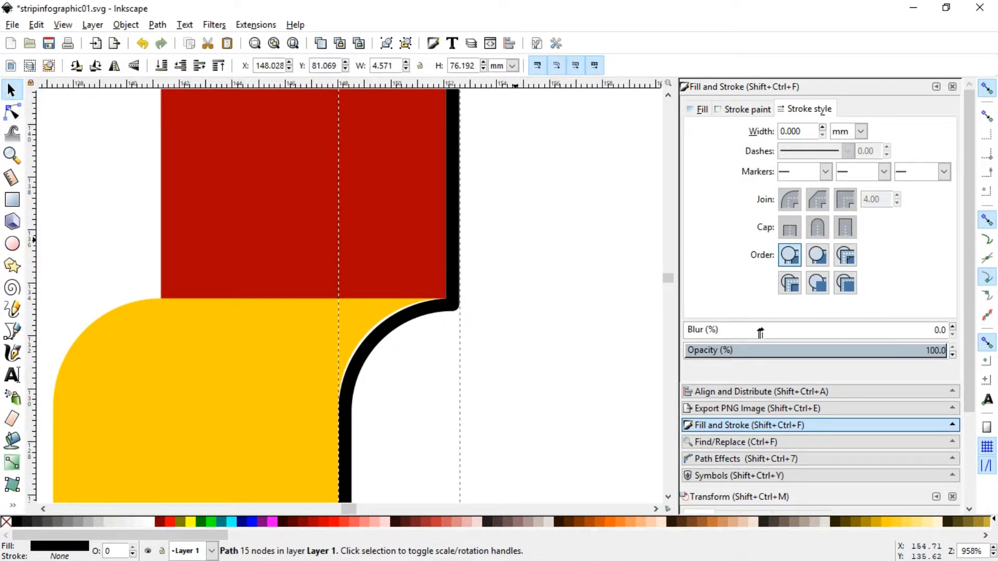
pyautogui.click(870, 351)
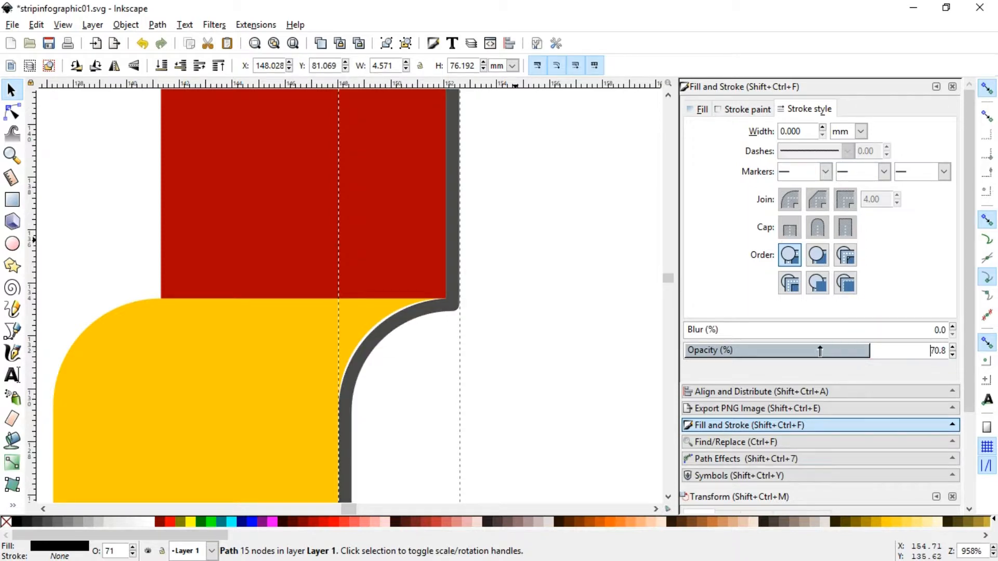
# - Turn snapping off and nudge the black line up and left until it closes the gap along the yellow band's curve
pyautogui.click(986, 88)
pyautogui.click(454, 268)
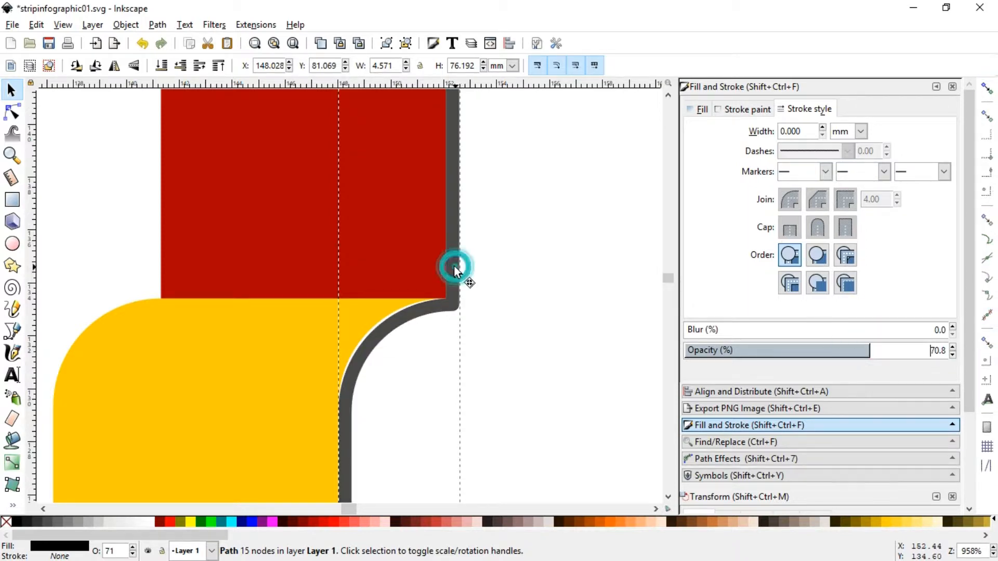
pyautogui.moveTo(455, 267); pyautogui.dragTo(453, 262)
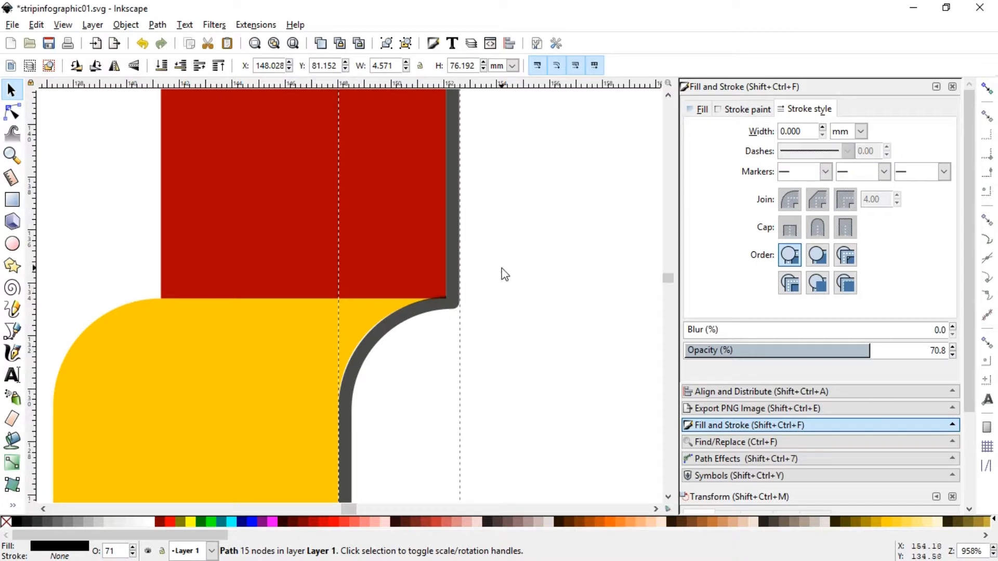
pyautogui.click(10, 154)
pyautogui.moveTo(245, 229); pyautogui.dragTo(515, 416)
pyautogui.press('s')
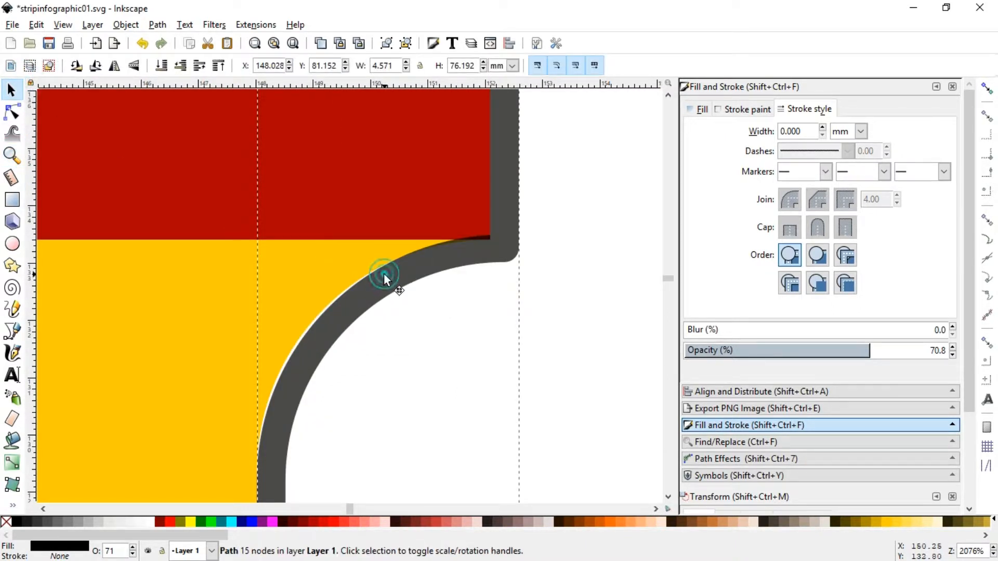
pyautogui.moveTo(383, 273); pyautogui.dragTo(376, 271)
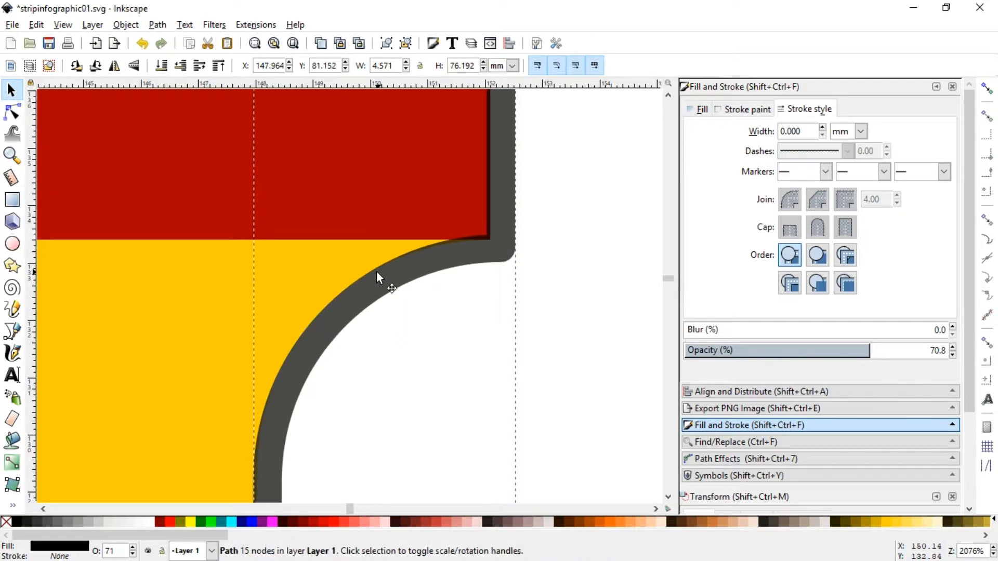
pyautogui.click(572, 344)
# - Save the document and move the yellow band, both dark red rectangles and the black line about 54 mm left onto the striped block
pyautogui.press('-')
pyautogui.press('-')
pyautogui.press('-')
pyautogui.press('-')
pyautogui.press('-')
pyautogui.press('-')
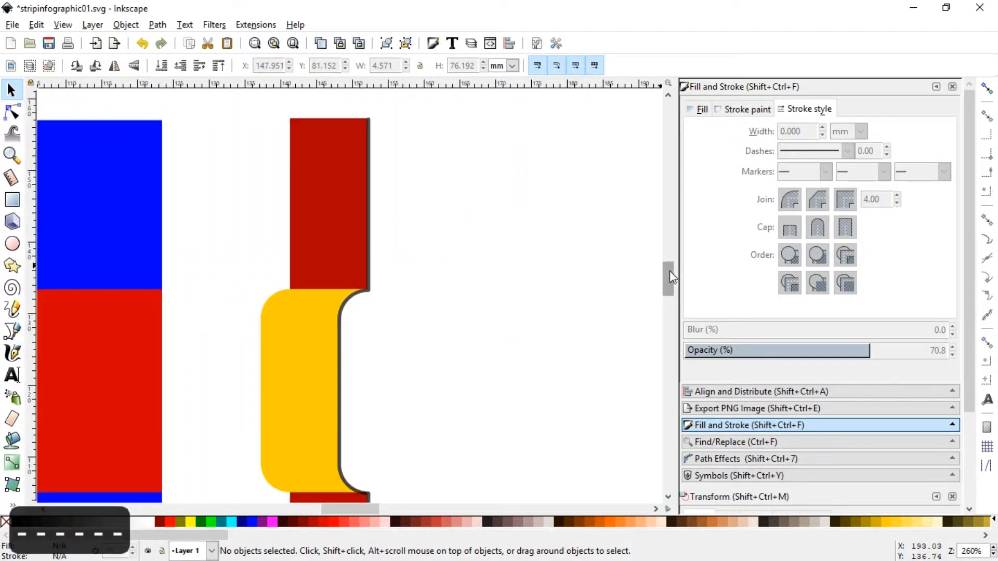
pyautogui.moveTo(670, 271); pyautogui.dragTo(672, 284)
pyautogui.press('1')
pyautogui.hotkey('ctrl', 's')
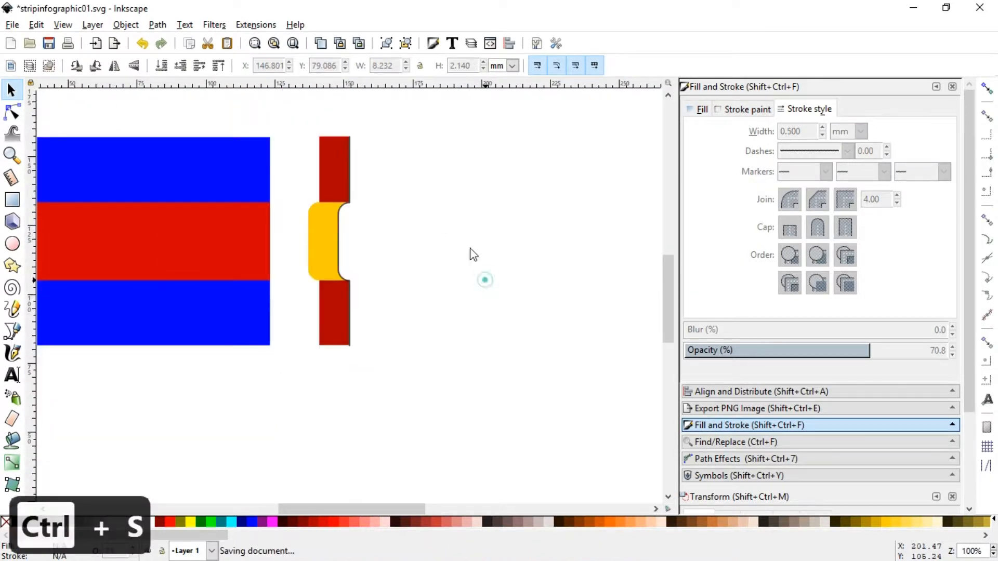
pyautogui.moveTo(300, 111); pyautogui.dragTo(399, 365)
pyautogui.moveTo(330, 235); pyautogui.dragTo(169, 238)
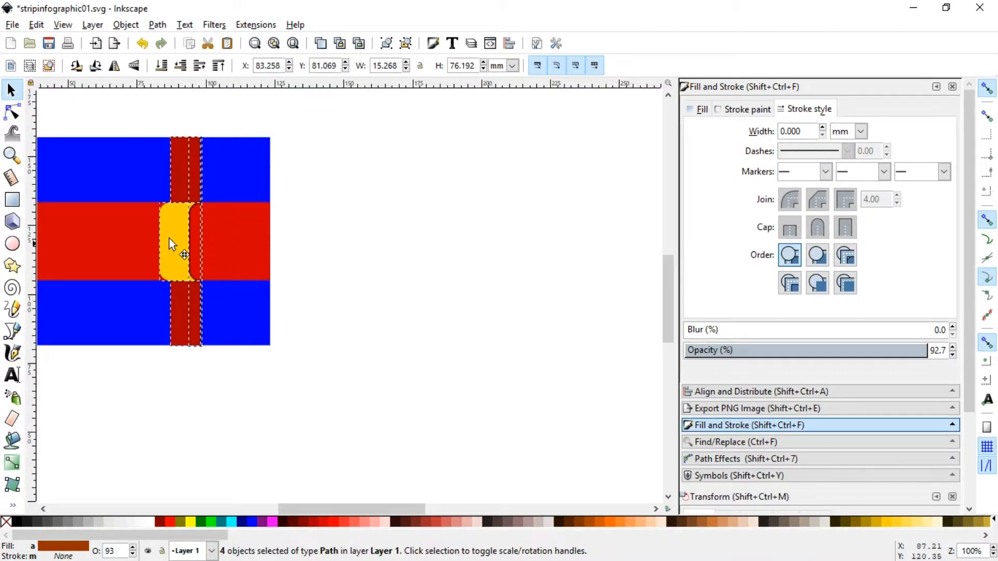
pyautogui.click(389, 328)
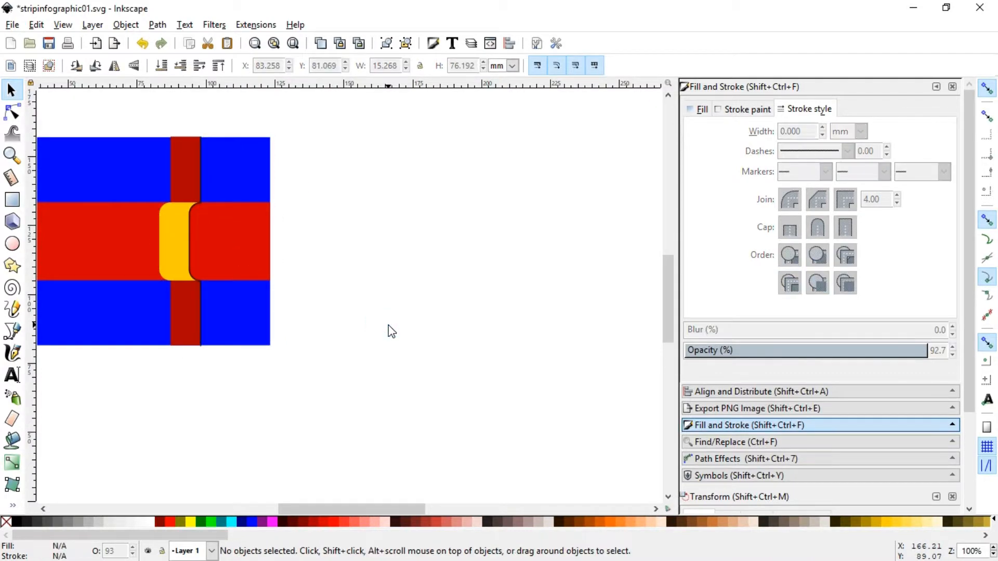
# - Examine where the dark red rectangle and black line meet the upper edge of the blue rectangle
pyautogui.click(11, 155)
pyautogui.moveTo(135, 124); pyautogui.dragTo(336, 313)
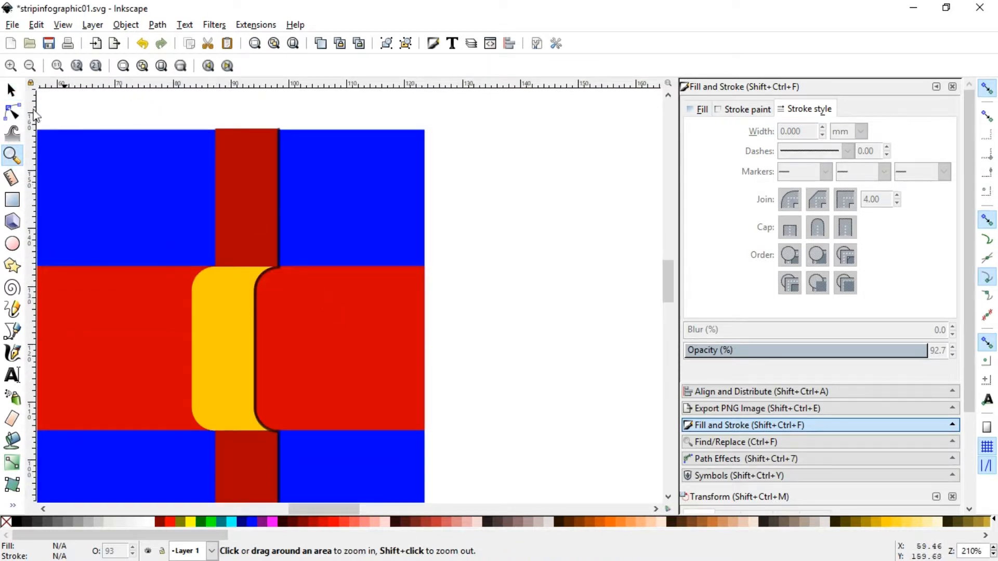
pyautogui.press('s')
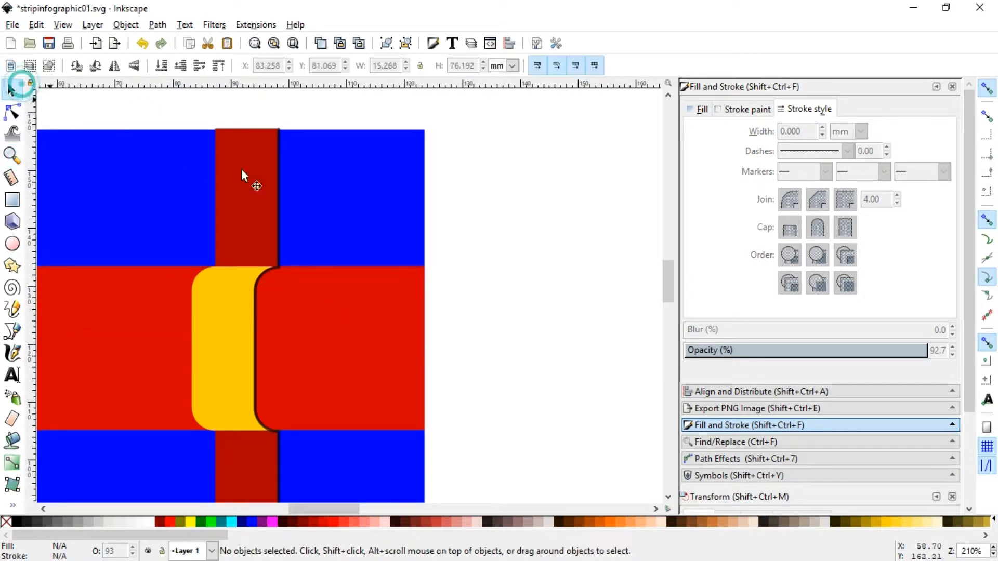
pyautogui.click(11, 155)
pyautogui.moveTo(169, 100); pyautogui.dragTo(393, 208)
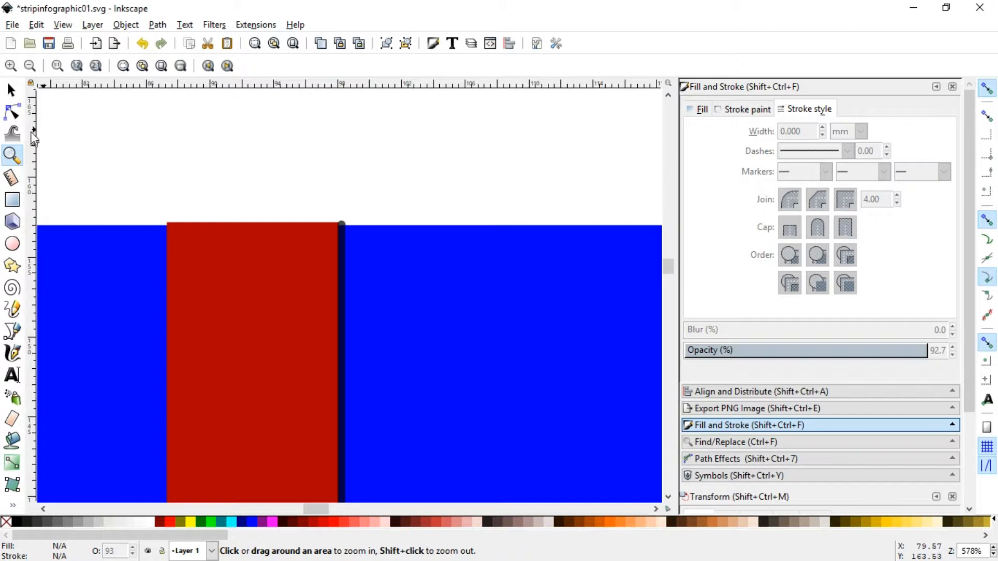
pyautogui.click(11, 90)
pyautogui.press('-')
pyautogui.press('-')
pyautogui.press('-')
pyautogui.press('-')
pyautogui.moveTo(672, 250); pyautogui.dragTo(669, 278)
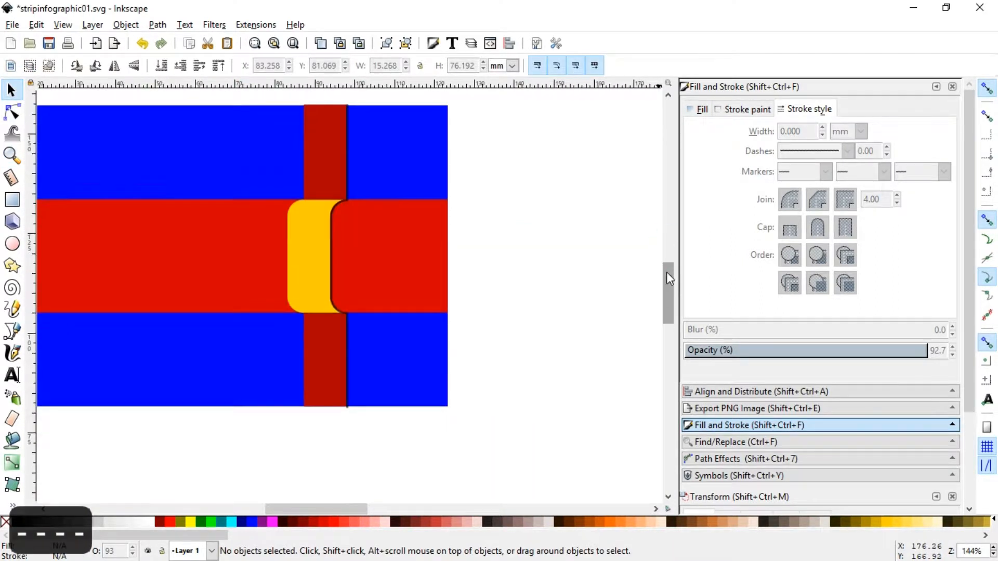
# - Duplicate the blue back rectangle and intersect the copy with the black line to trim the line's protruding ends
pyautogui.click(11, 155)
pyautogui.moveTo(282, 364); pyautogui.dragTo(388, 417)
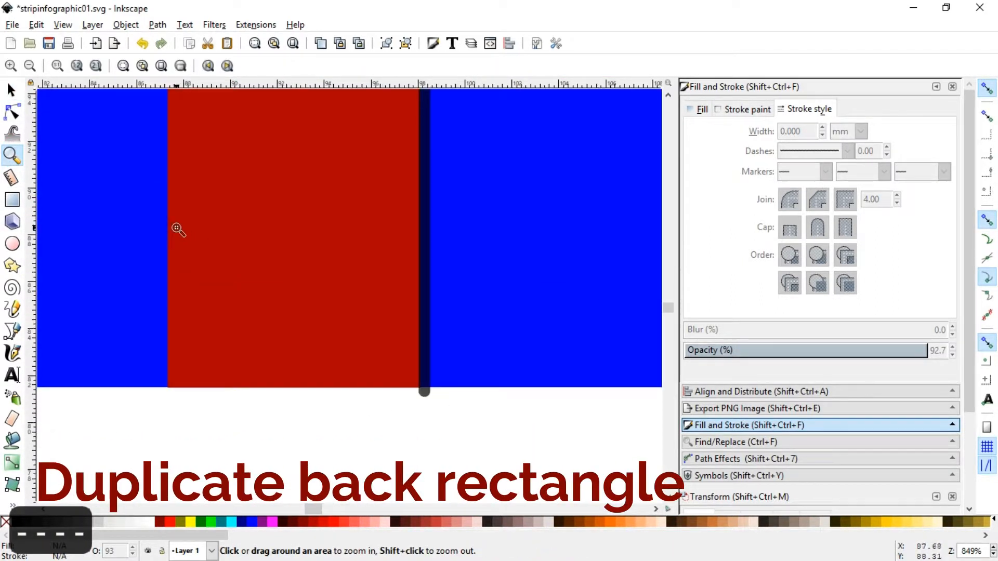
pyautogui.click(12, 91)
pyautogui.click(517, 359)
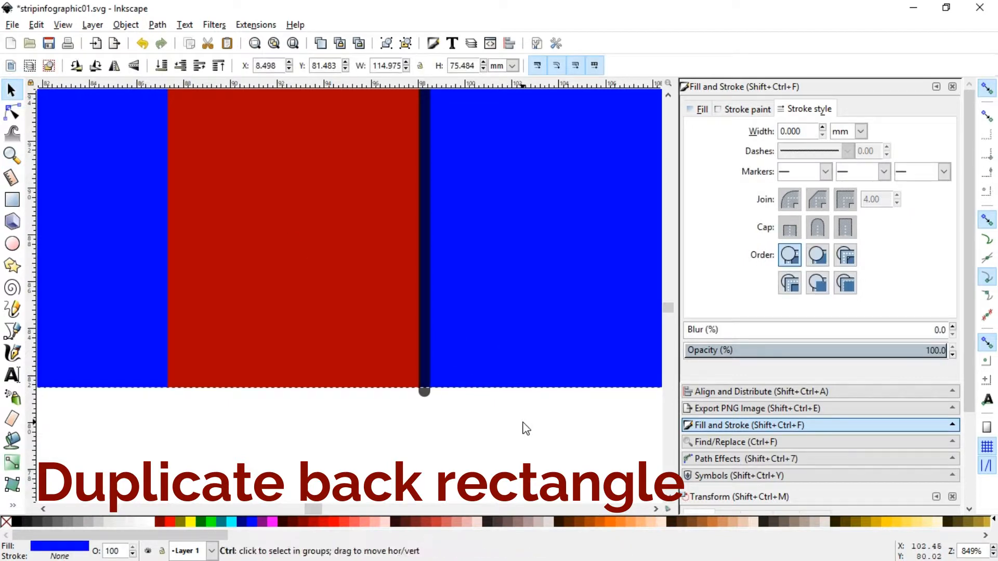
pyautogui.hotkey('ctrl', 'd')
pyautogui.keyDown('shift'); pyautogui.click(427, 399); pyautogui.keyUp('shift')
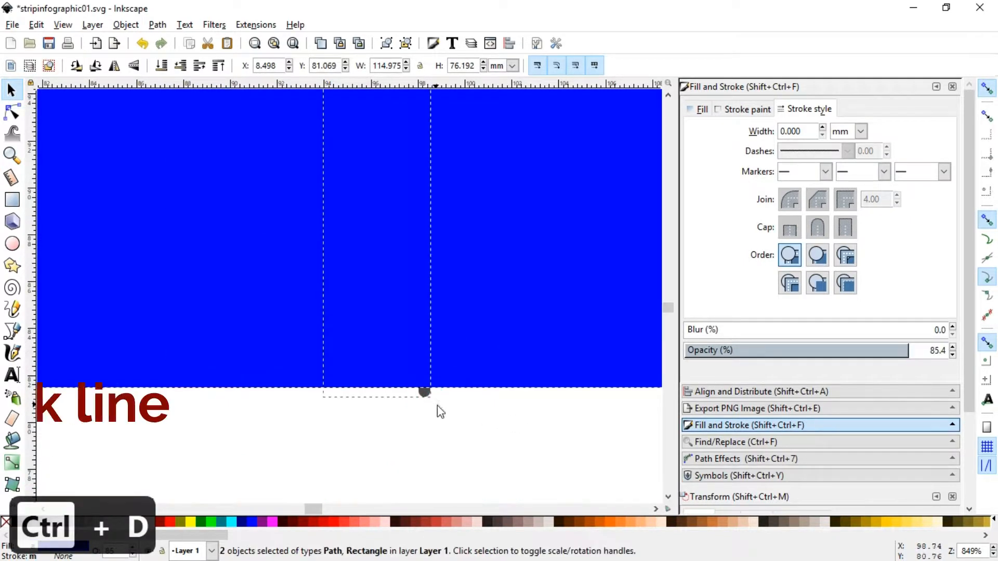
pyautogui.click(157, 25)
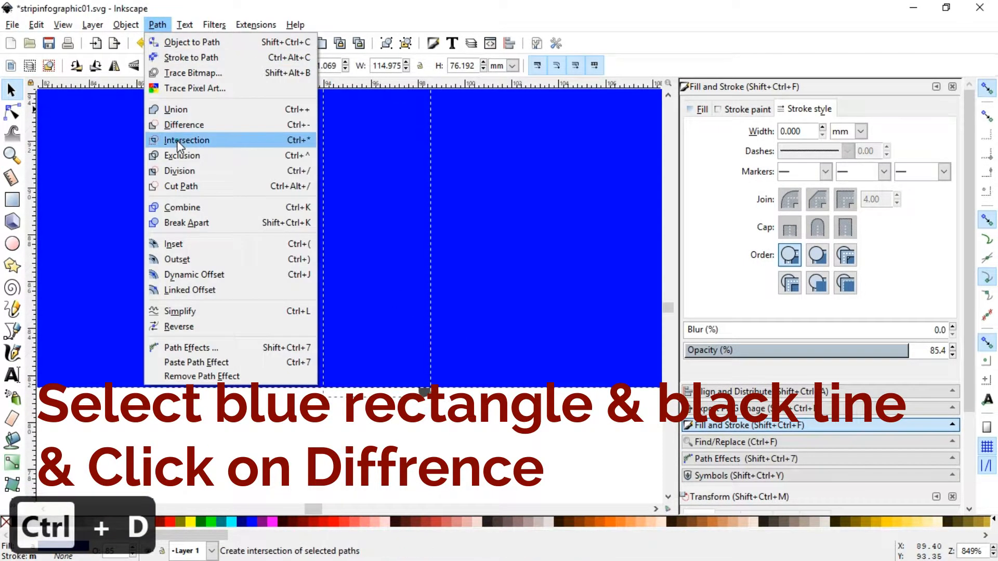
pyautogui.click(156, 136)
pyautogui.click(453, 451)
# - Save the document with the trimmed black line
pyautogui.press('-')
pyautogui.press('-')
pyautogui.press('-')
pyautogui.press('-')
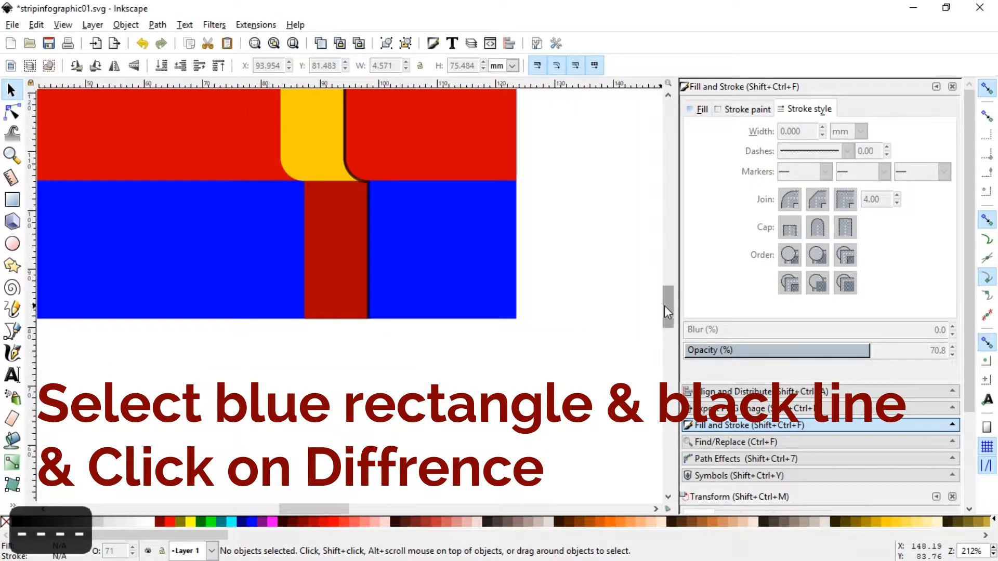
pyautogui.moveTo(667, 307); pyautogui.dragTo(666, 278)
pyautogui.press('-')
pyautogui.press('-')
pyautogui.hotkey('ctrl', 's')
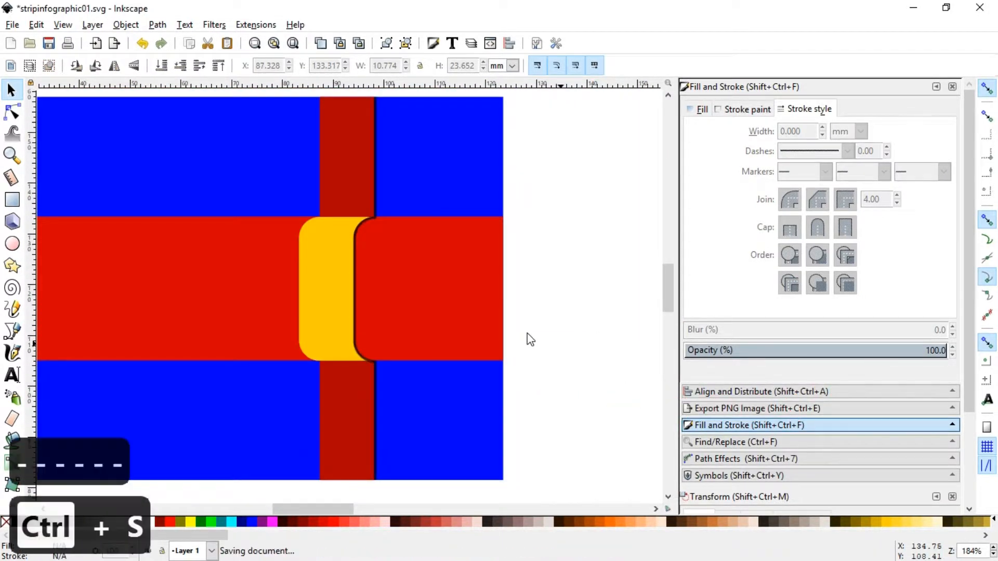
# - Apply a linear gradient fill to the red horizontal band and run it vertically from the band's upper edge to its lower edge
pyautogui.click(473, 307)
pyautogui.click(721, 426)
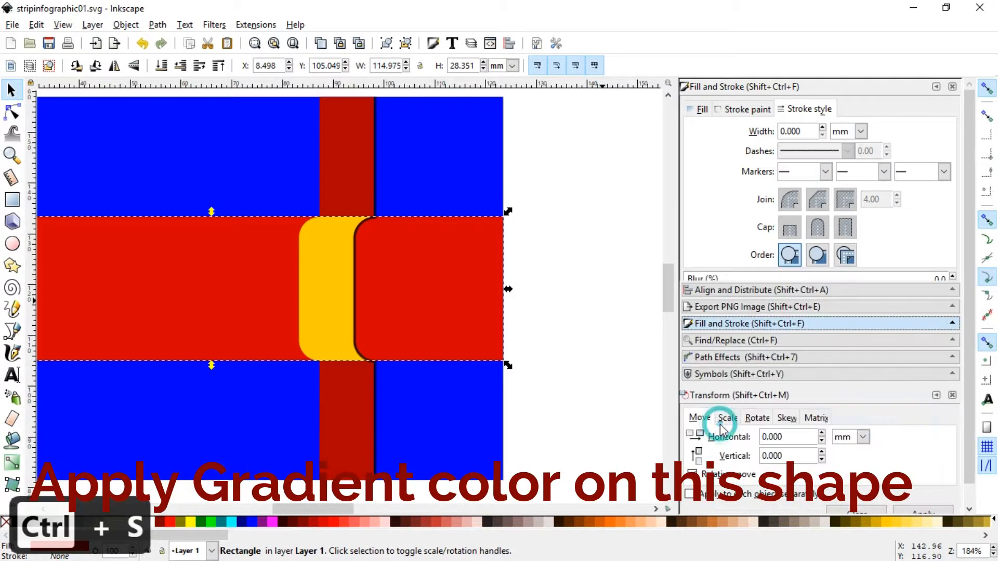
pyautogui.click(702, 109)
pyautogui.click(744, 134)
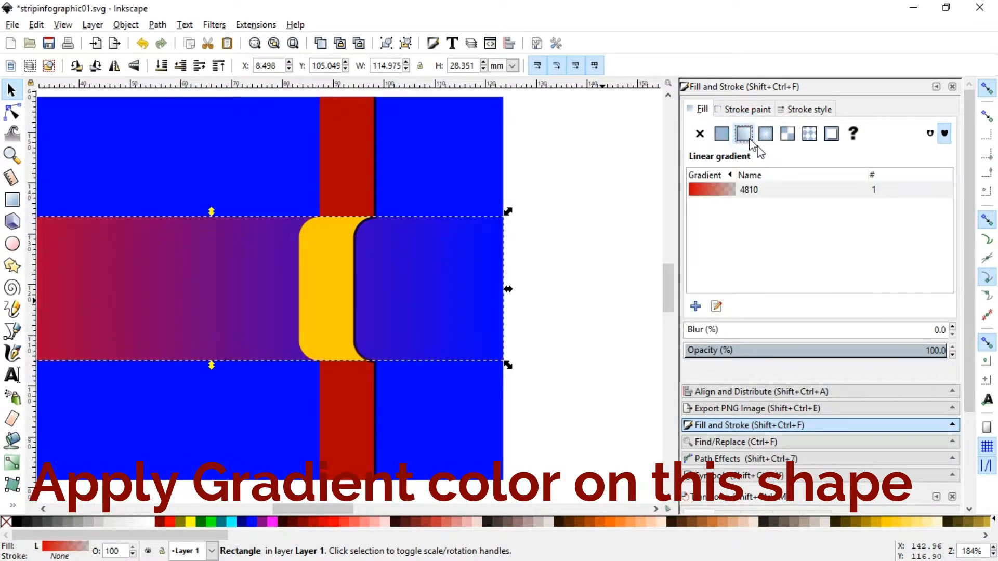
pyautogui.click(717, 307)
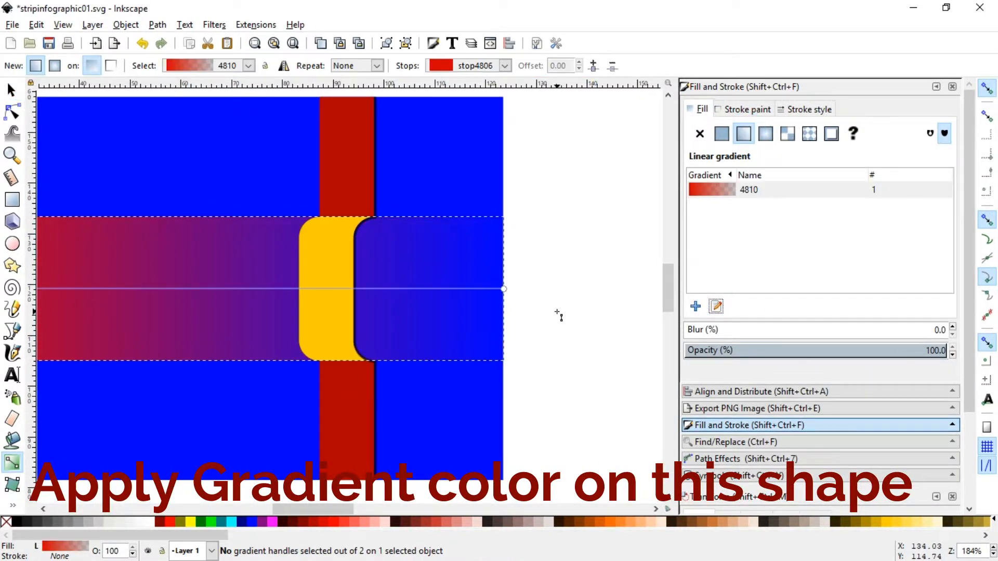
pyautogui.press('-')
pyautogui.moveTo(46, 289); pyautogui.dragTo(385, 241)
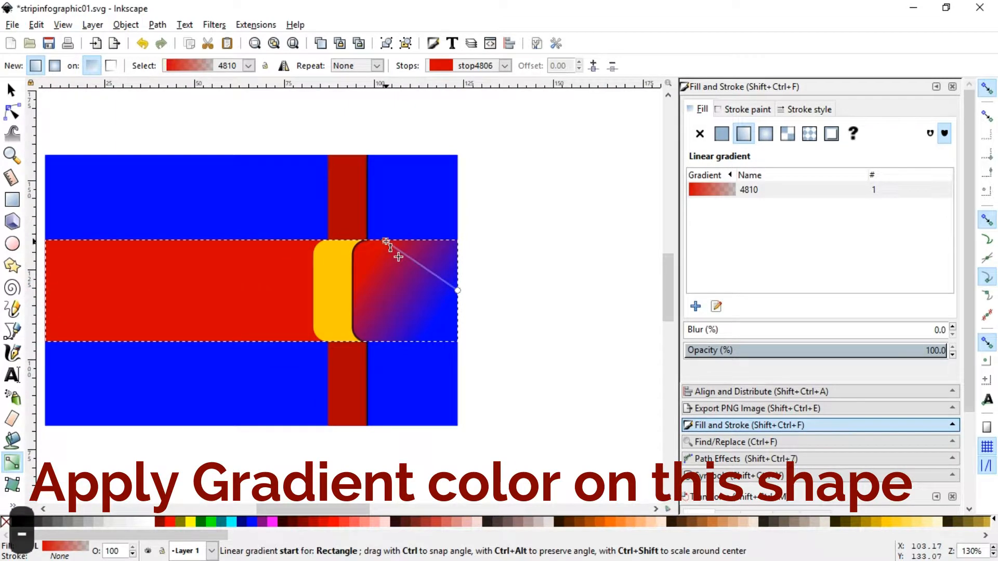
pyautogui.moveTo(458, 290); pyautogui.dragTo(395, 340)
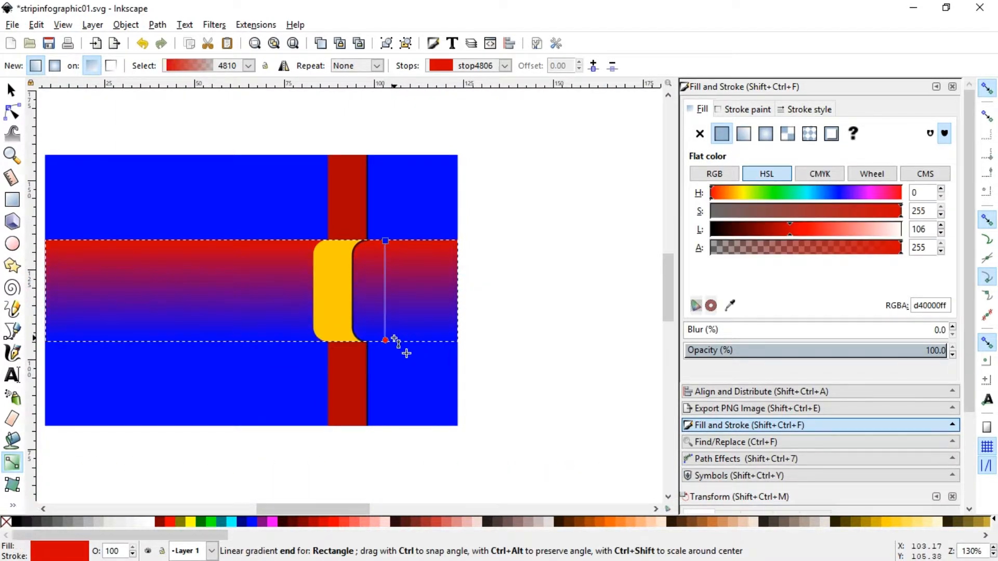
# - Set the band gradient's start stop to #0044AA and its end stop to #0055D4
pyautogui.click(418, 339)
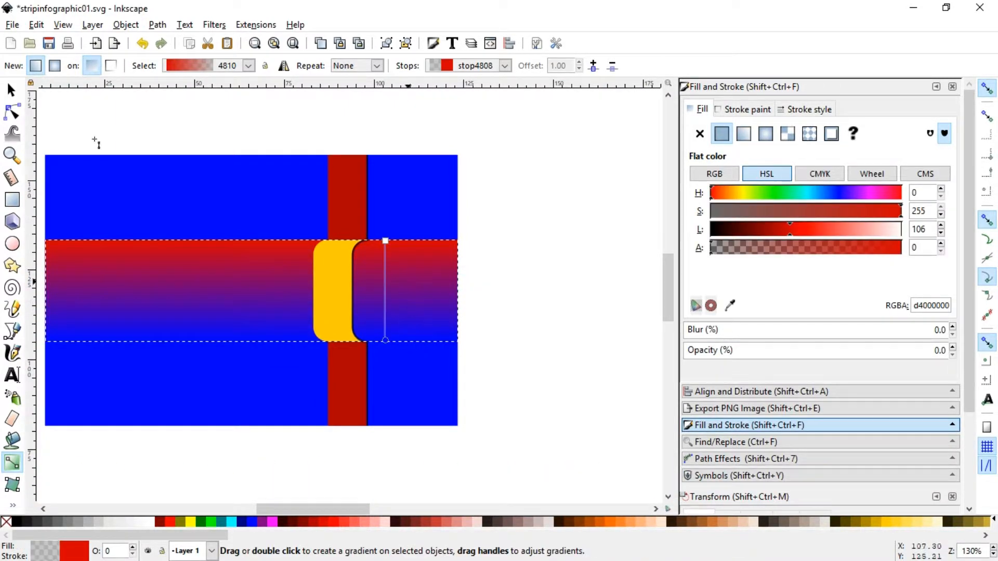
pyautogui.click(385, 240)
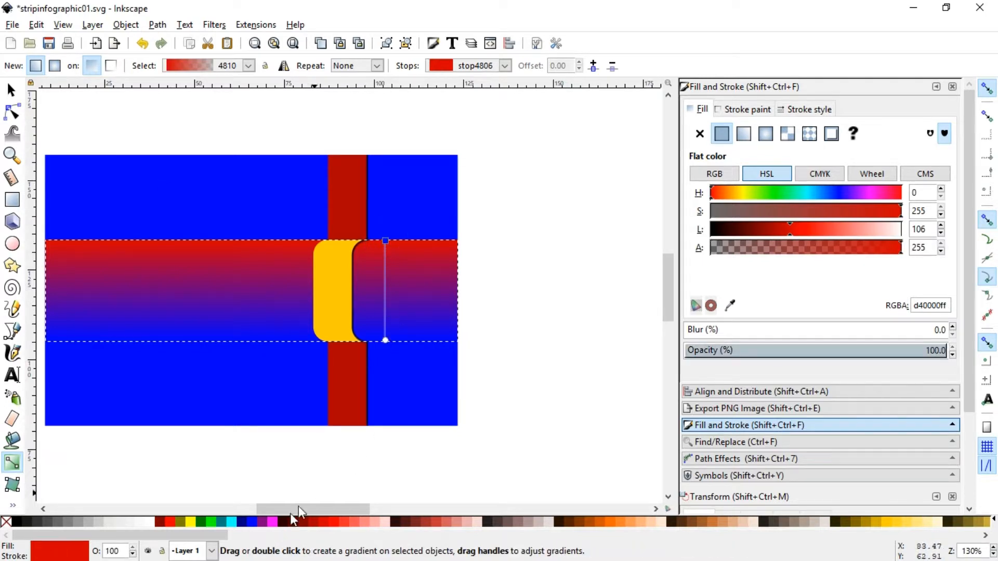
pyautogui.moveTo(208, 537); pyautogui.dragTo(675, 535)
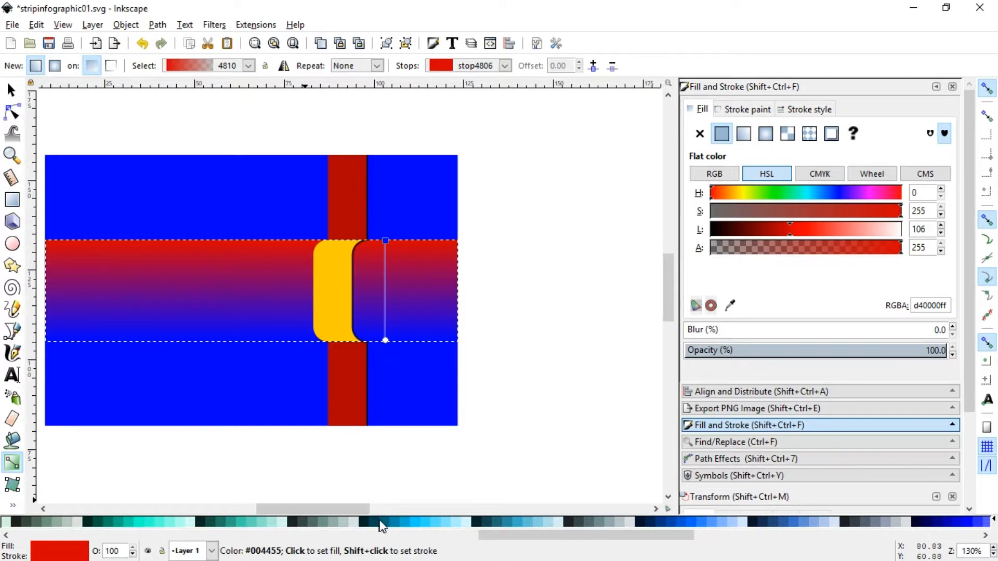
pyautogui.scroll(-2, 385, 534)
pyautogui.click(435, 304)
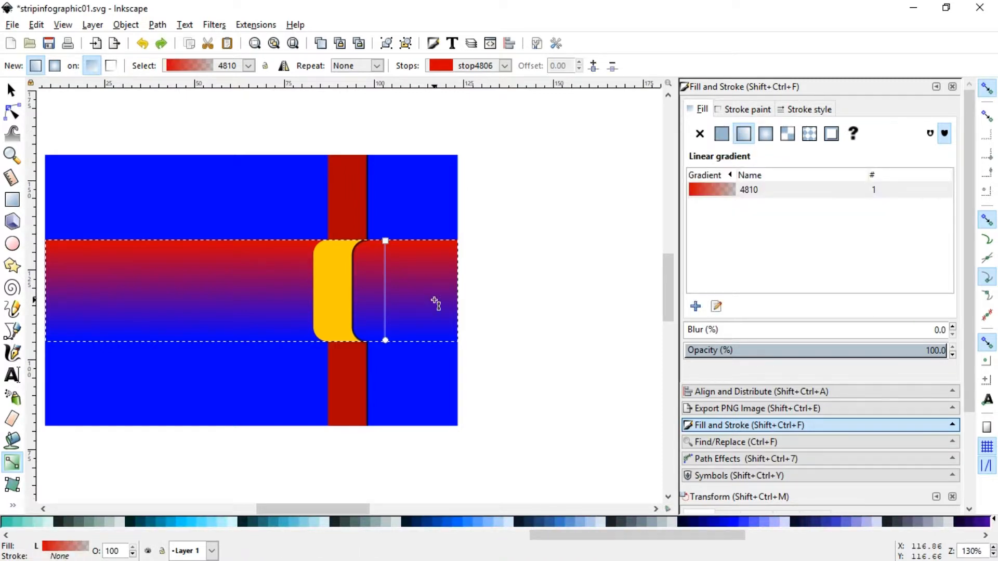
pyautogui.click(385, 241)
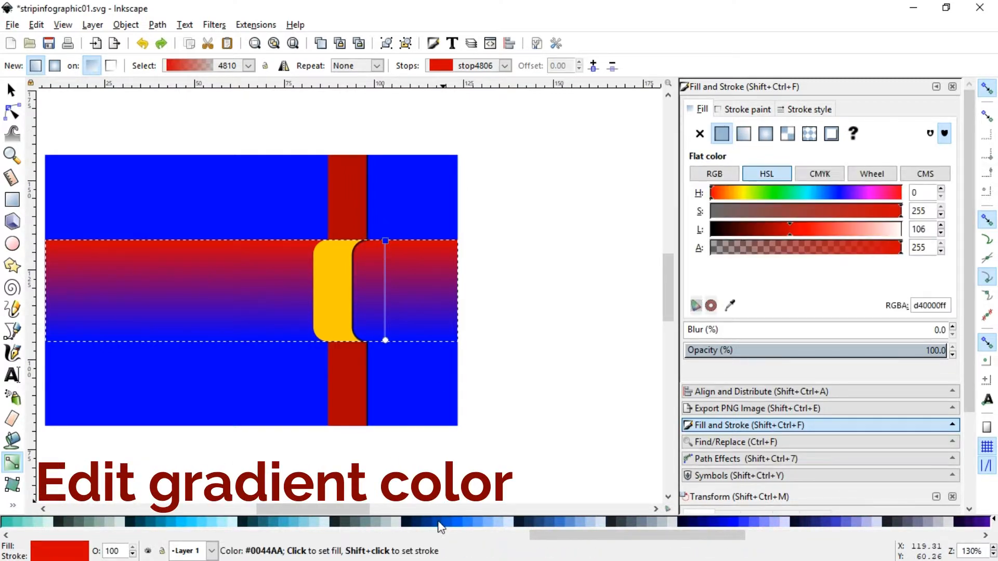
pyautogui.click(438, 522)
pyautogui.click(385, 341)
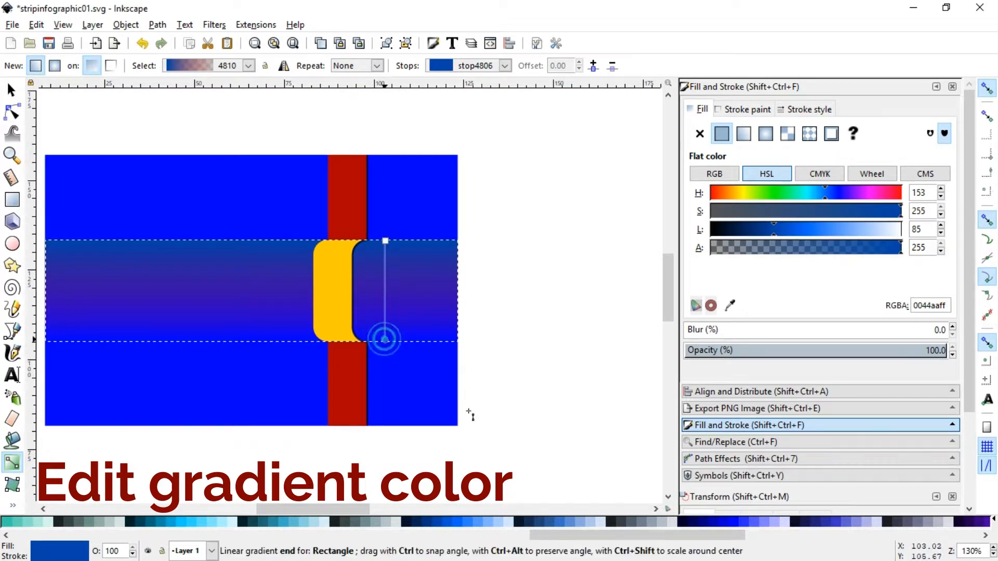
pyautogui.click(447, 523)
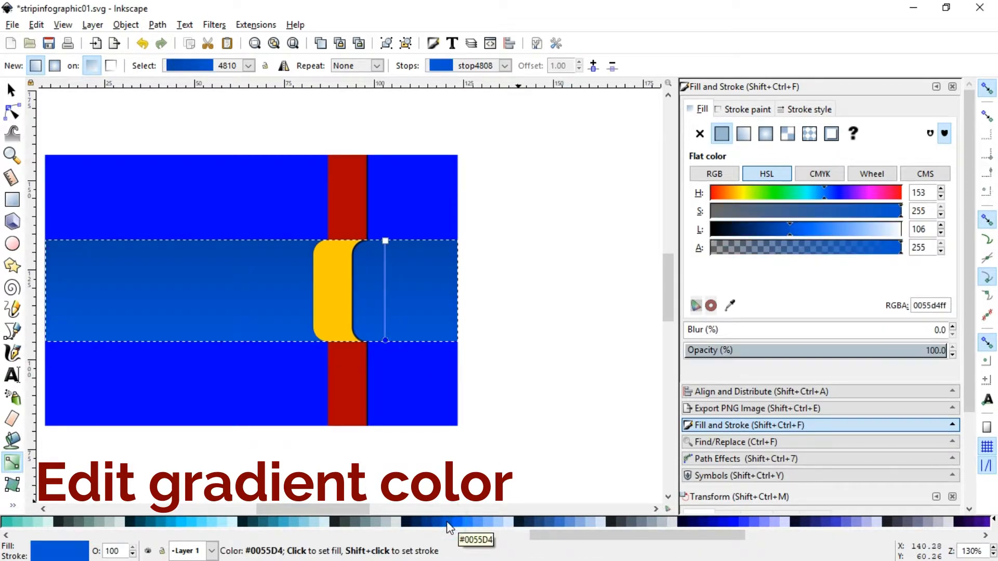
# - Add two stops near the start of the band's gradient: #0066FF at offset 0.09 and #0044AA at offset 0.18
pyautogui.doubleClick(386, 248)
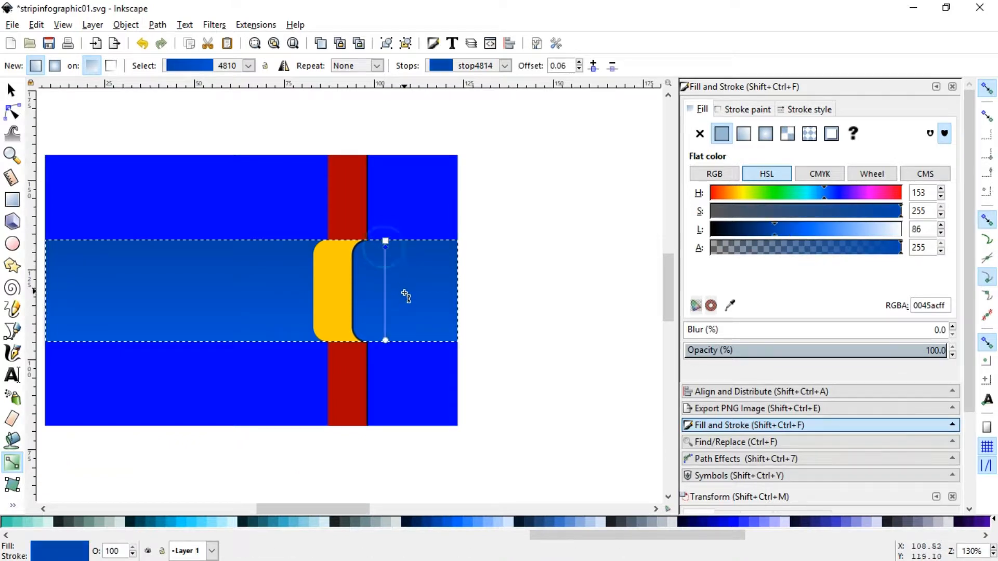
pyautogui.click(457, 523)
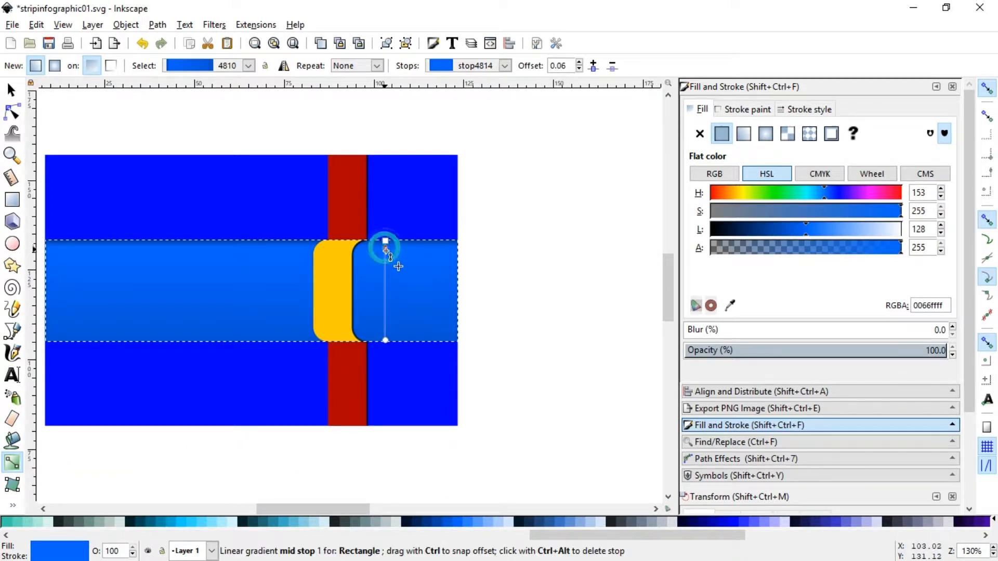
pyautogui.moveTo(385, 247); pyautogui.dragTo(386, 253)
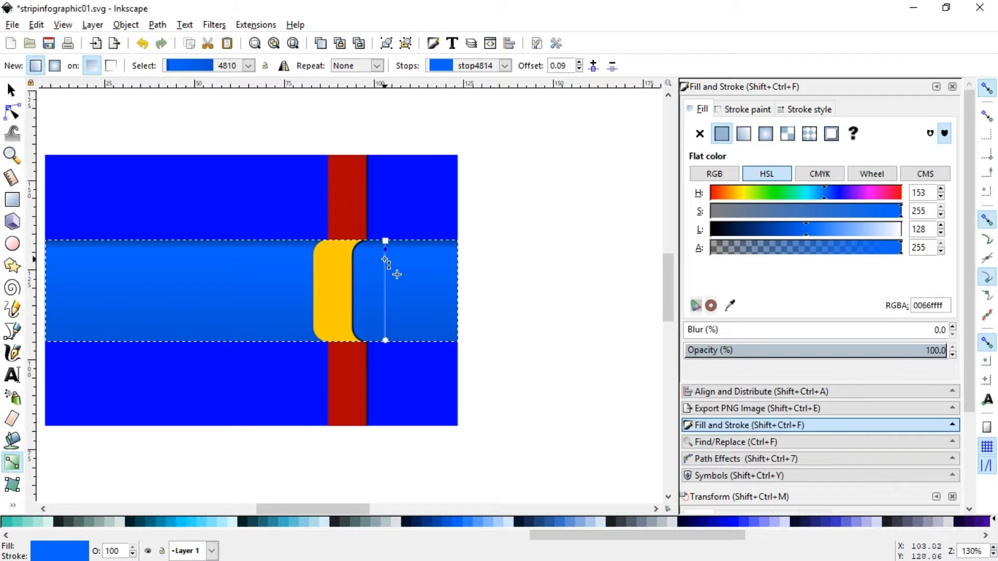
pyautogui.doubleClick(385, 259)
pyautogui.click(436, 521)
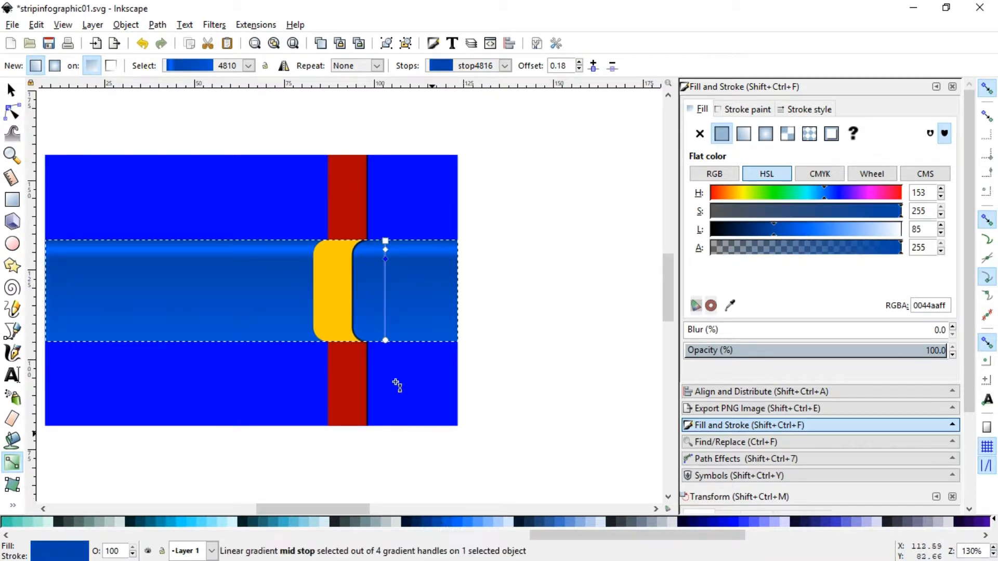
# - Add a stop near the end of the band's gradient at about offset 0.84 and set the end stop to #003380
pyautogui.doubleClick(385, 333)
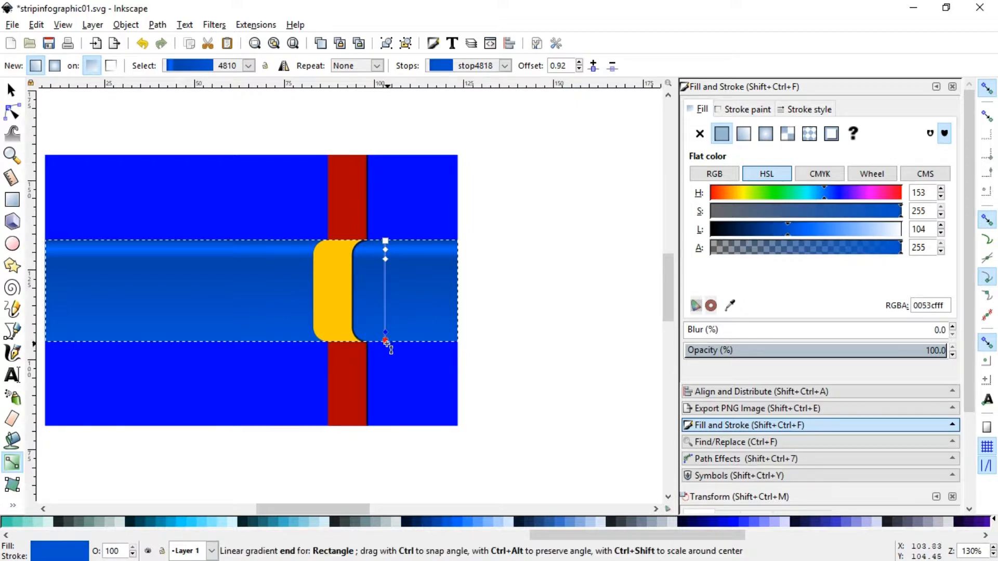
pyautogui.click(385, 340)
pyautogui.click(435, 521)
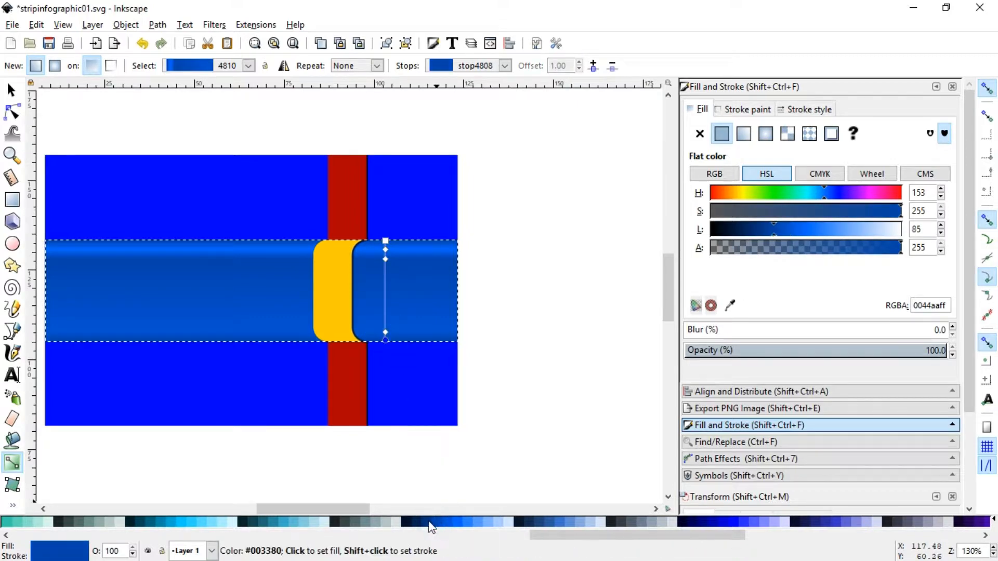
pyautogui.click(429, 522)
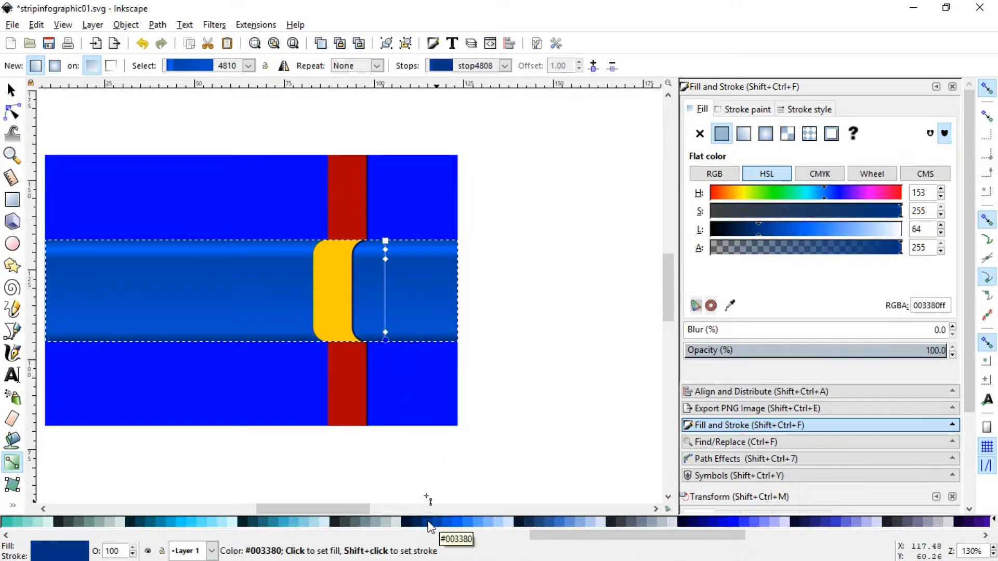
pyautogui.click(385, 330)
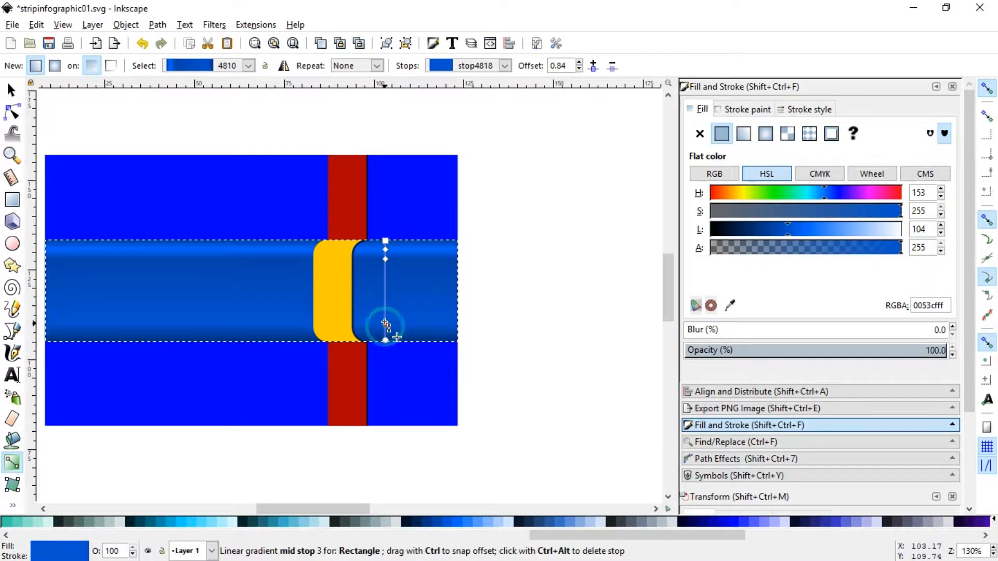
pyautogui.moveTo(386, 328); pyautogui.dragTo(385, 323)
# - Finish the gradient editing, deselect the band and save the document
pyautogui.click(10, 90)
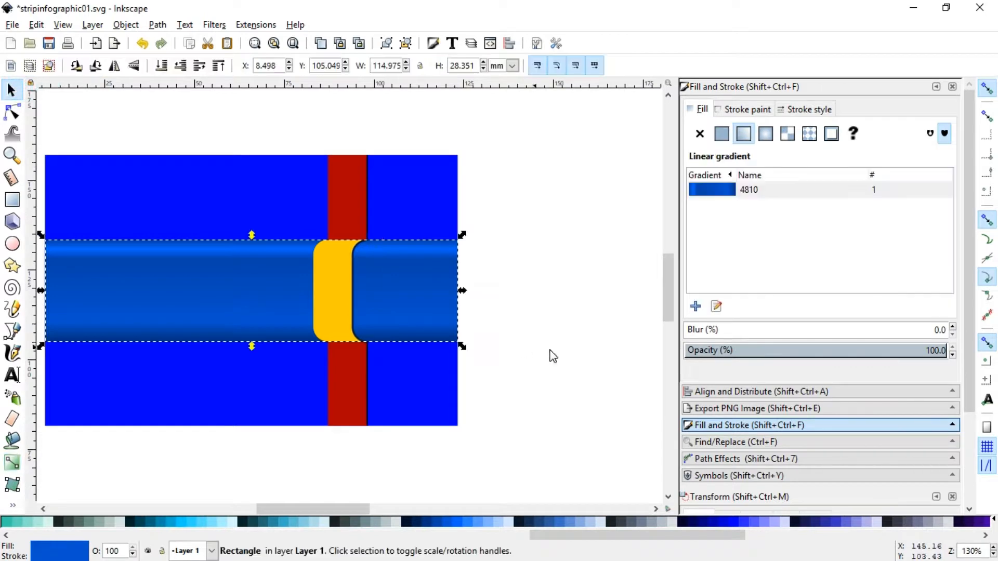
pyautogui.click(551, 355)
pyautogui.hotkey('ctrl', 's')
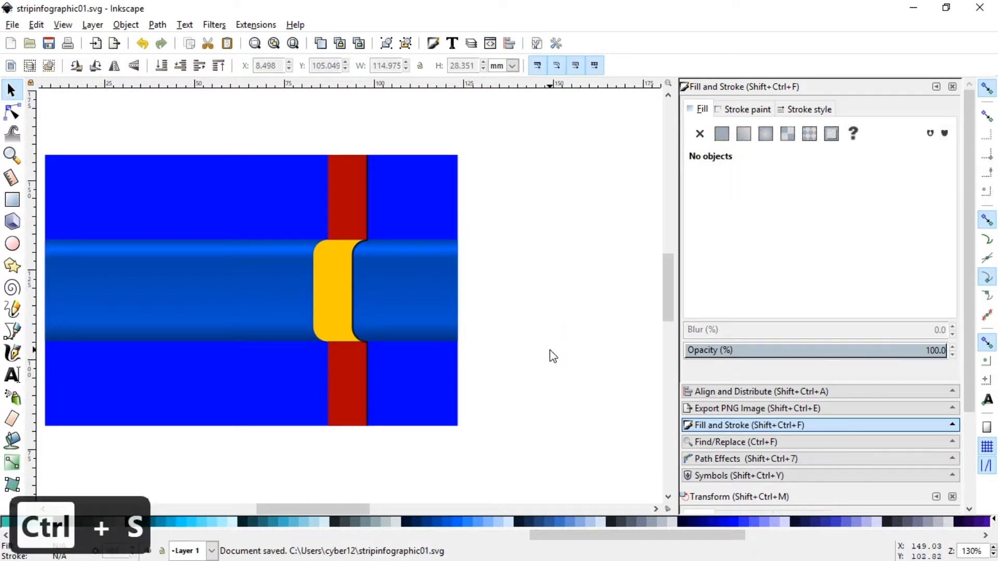
# - Give the blue back rectangle a radial gradient based on #0044AA, centred above the band just left of the dark red strip
pyautogui.click(430, 386)
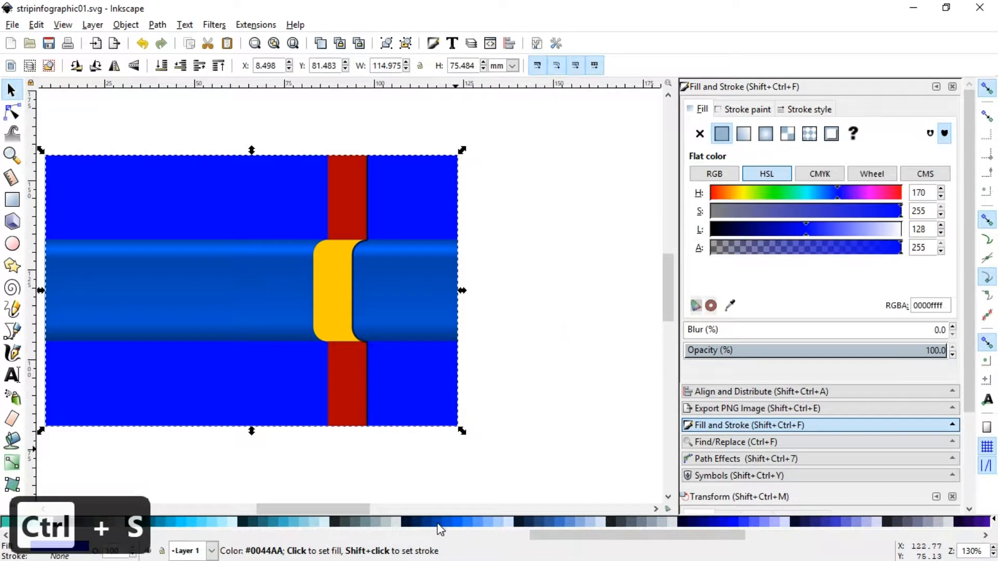
pyautogui.click(440, 529)
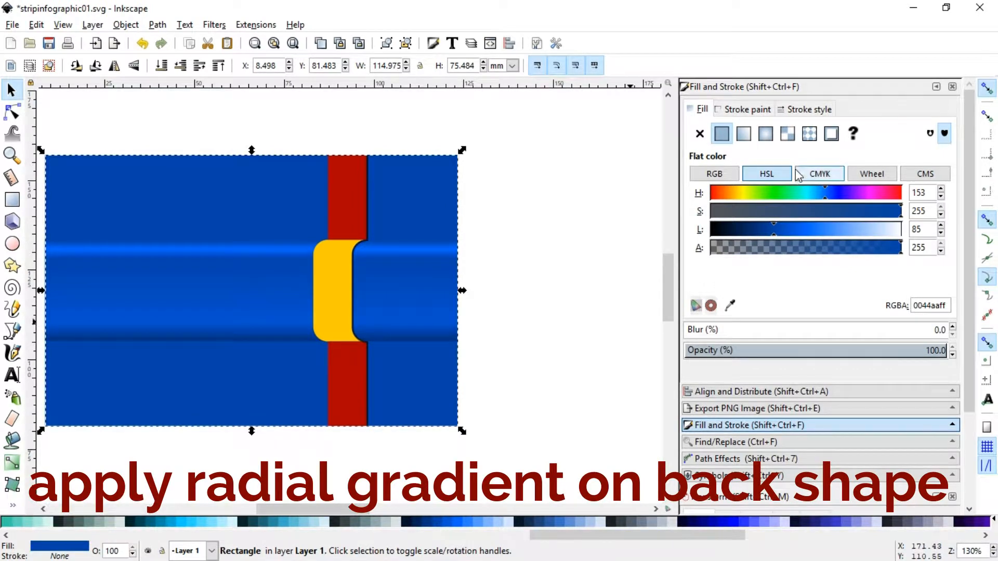
pyautogui.click(766, 133)
pyautogui.click(716, 306)
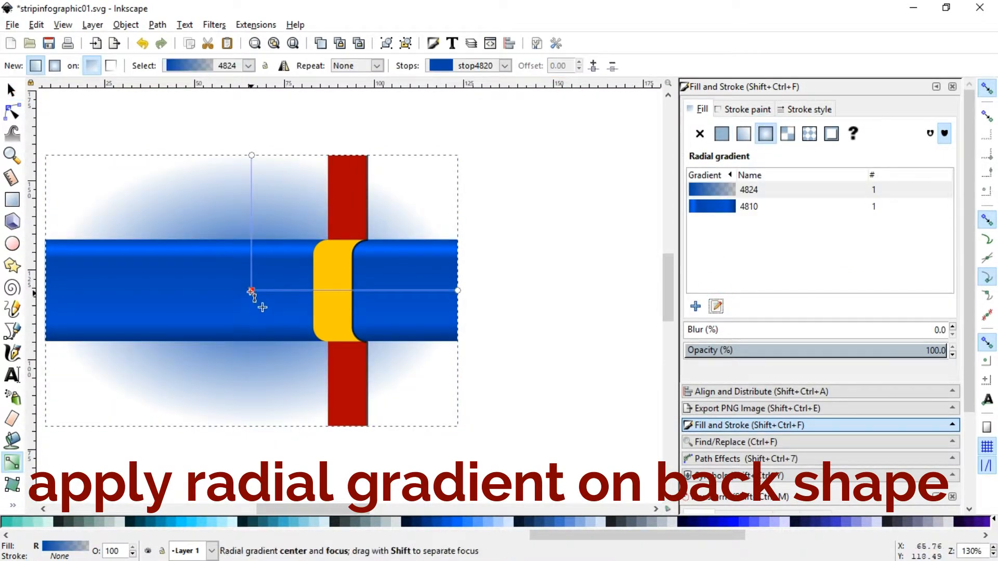
pyautogui.moveTo(252, 290); pyautogui.dragTo(307, 224)
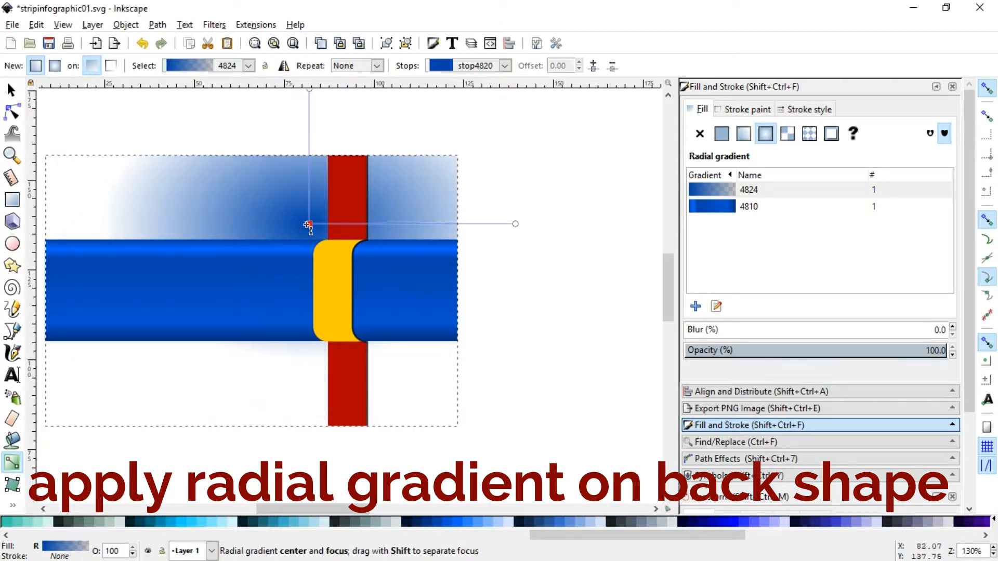
# - Make the radial gradient's outer stop opaque dark blue 002c6d with lightness 54, and nudge the gradient centre slightly toward the dark red strip
pyautogui.click(515, 224)
pyautogui.moveTo(698, 350); pyautogui.dragTo(954, 350)
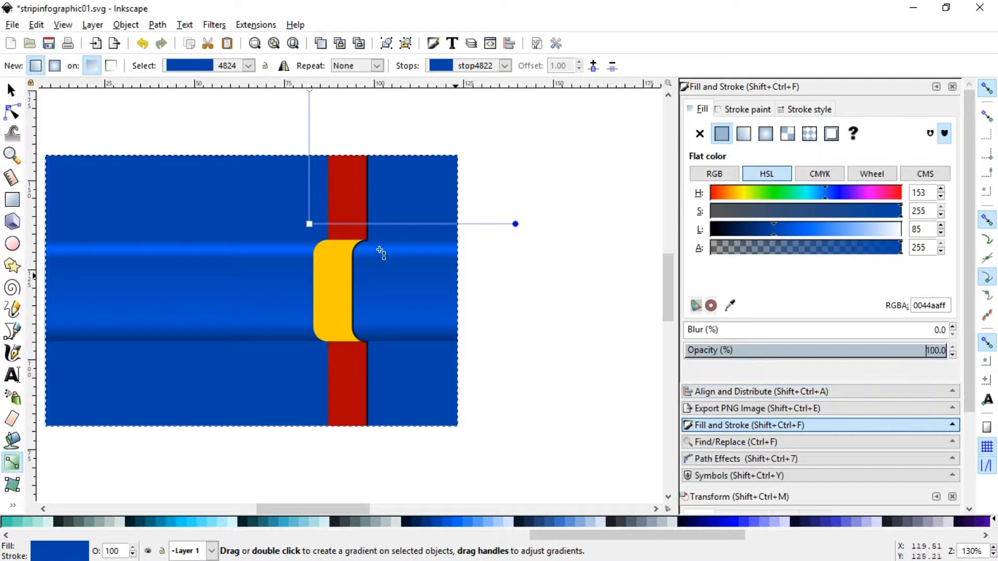
pyautogui.moveTo(767, 226); pyautogui.dragTo(753, 225)
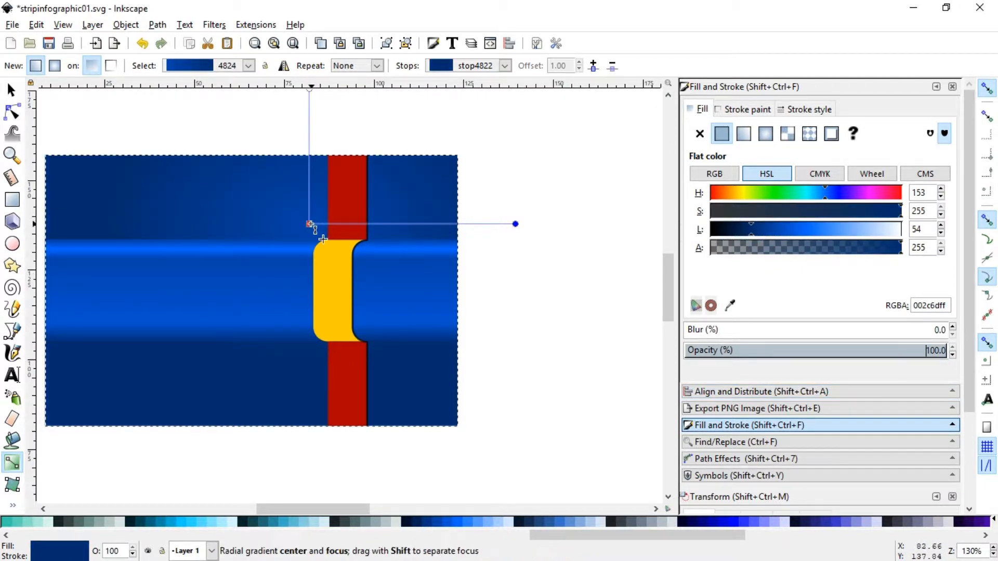
pyautogui.moveTo(311, 224); pyautogui.dragTo(316, 223)
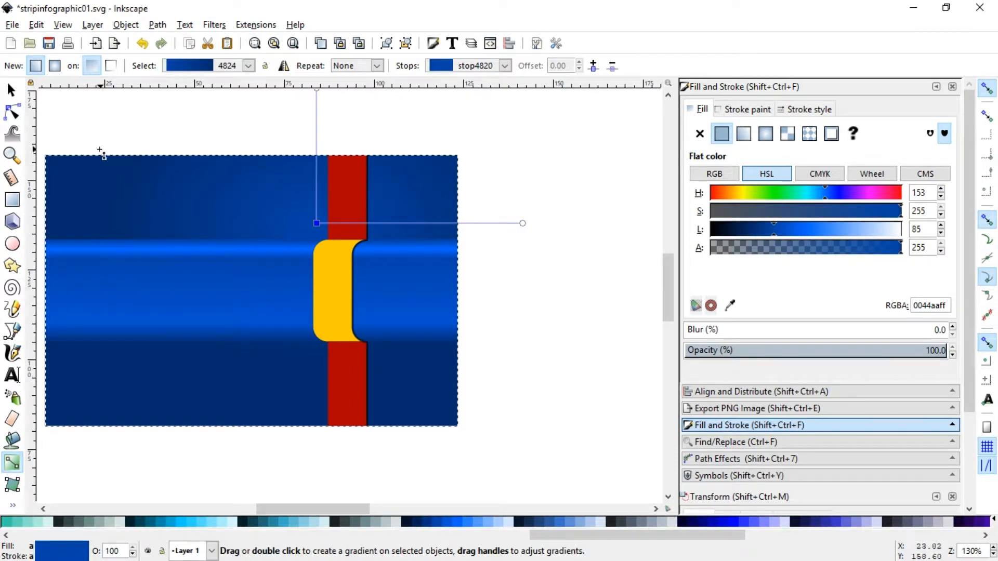
pyautogui.click(11, 90)
pyautogui.click(550, 326)
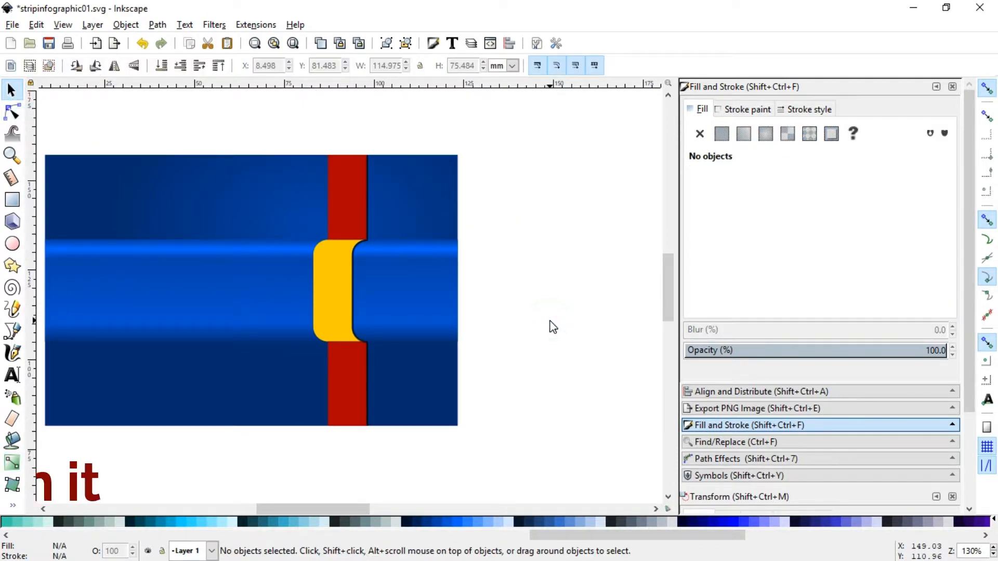
# - Duplicate the yellow piece and both dark red rectangles and move the copies about 45 mm right, beside the blue block
pyautogui.click(344, 213)
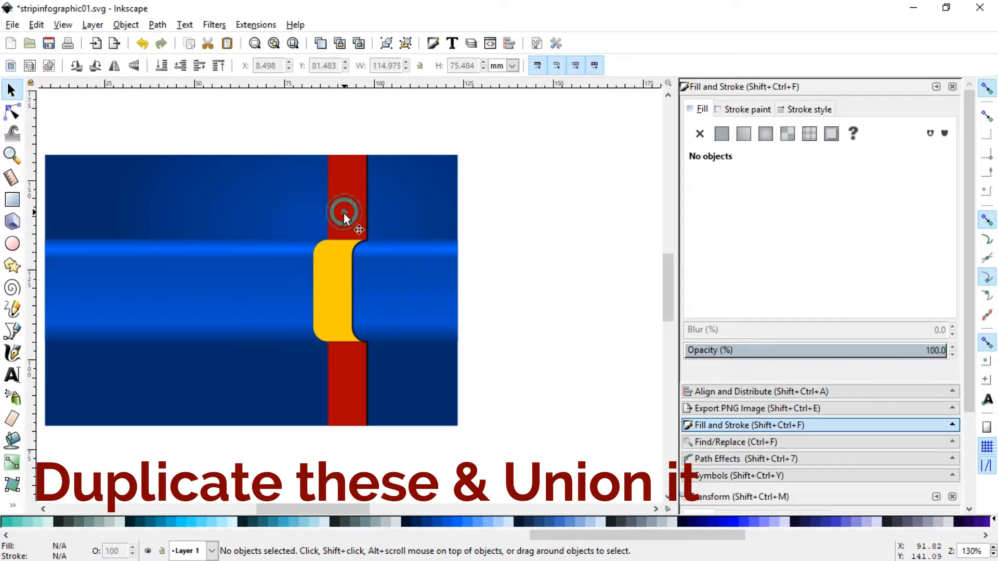
pyautogui.keyDown('shift'); pyautogui.click(327, 280); pyautogui.keyUp('shift')
pyautogui.keyDown('shift'); pyautogui.click(347, 367); pyautogui.keyUp('shift')
pyautogui.hotkey('ctrl', 'd')
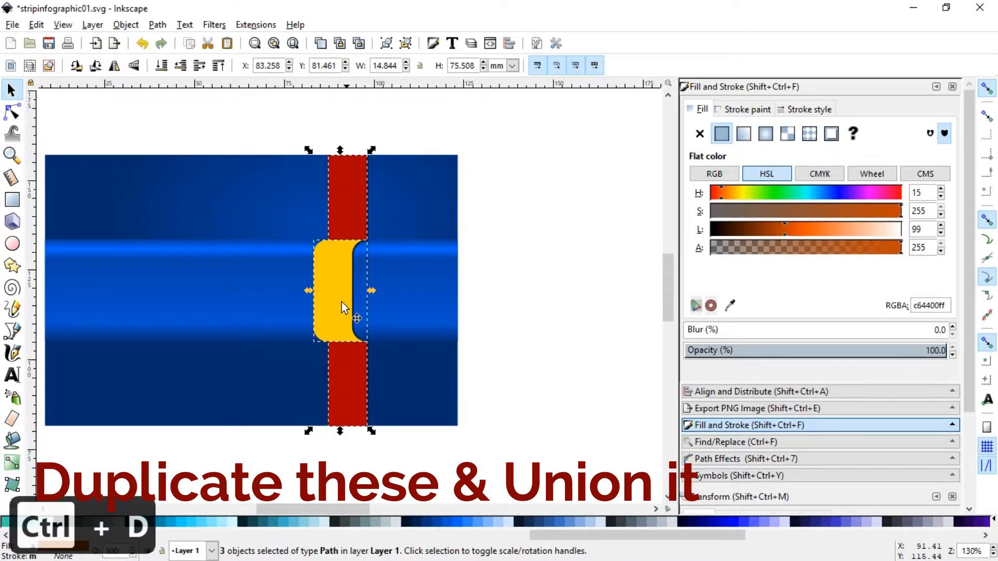
pyautogui.moveTo(341, 300); pyautogui.dragTo(493, 410)
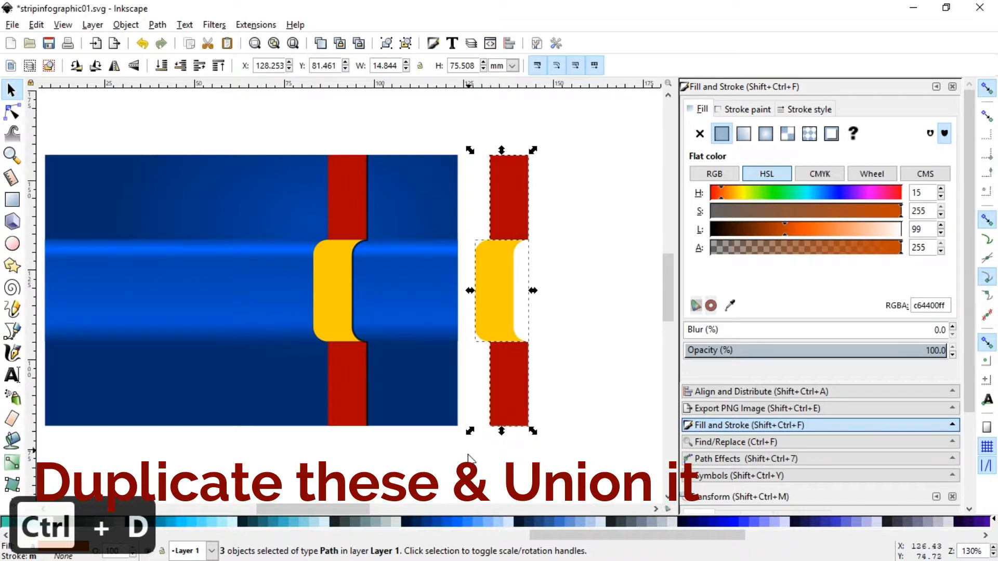
# - Fill the three copied pieces with #00112B and union them into one path
pyautogui.click(408, 521)
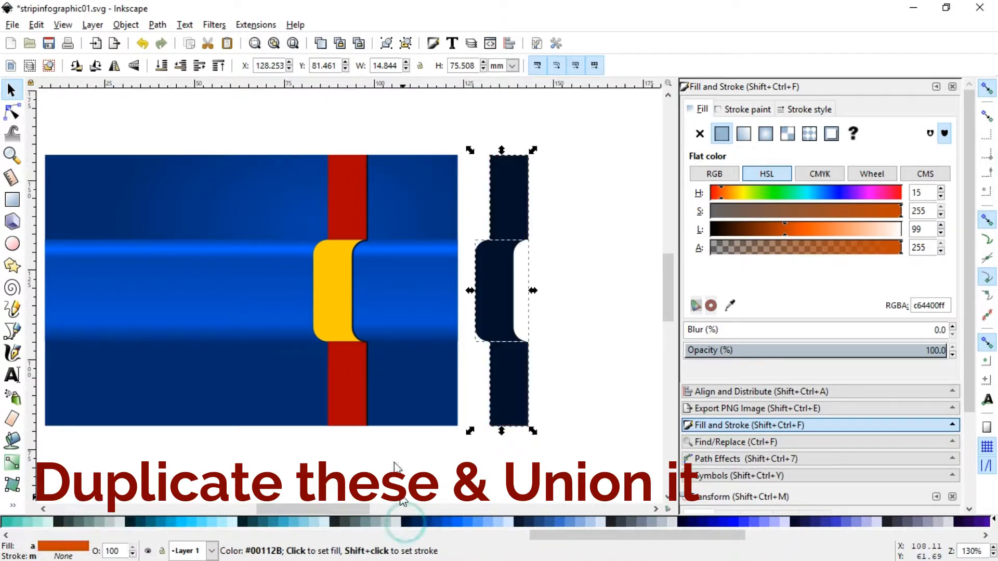
pyautogui.click(157, 24)
pyautogui.click(176, 109)
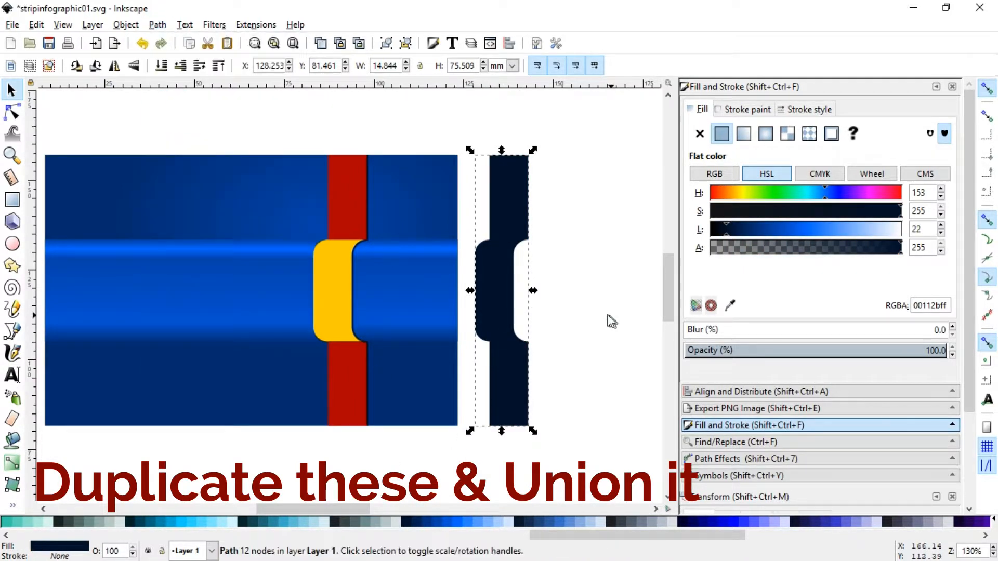
# - Apply the blue band's linear gradient to the yellow piece and orient it vertically from the piece's upper edge to its lower edge
pyautogui.click(606, 314)
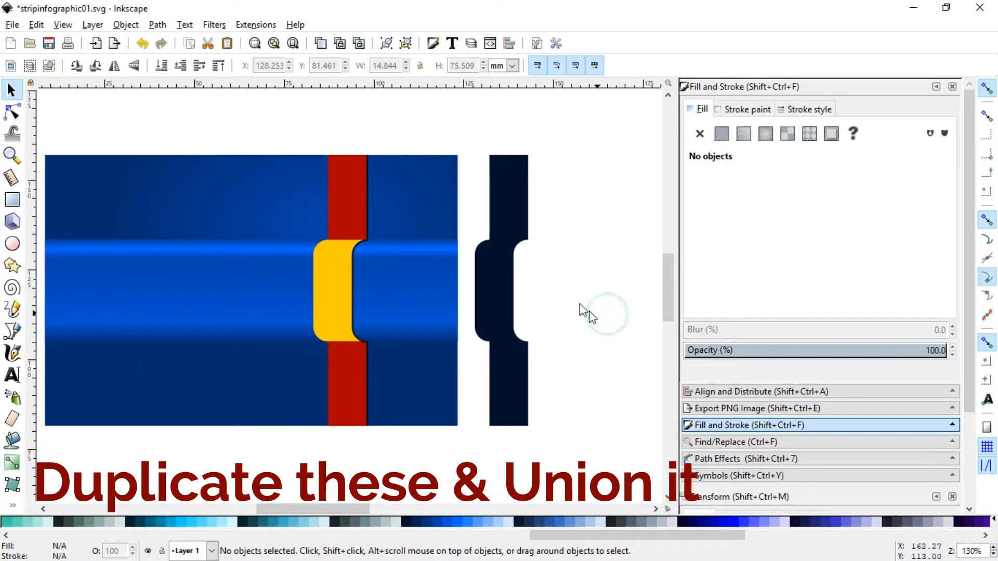
pyautogui.click(347, 202)
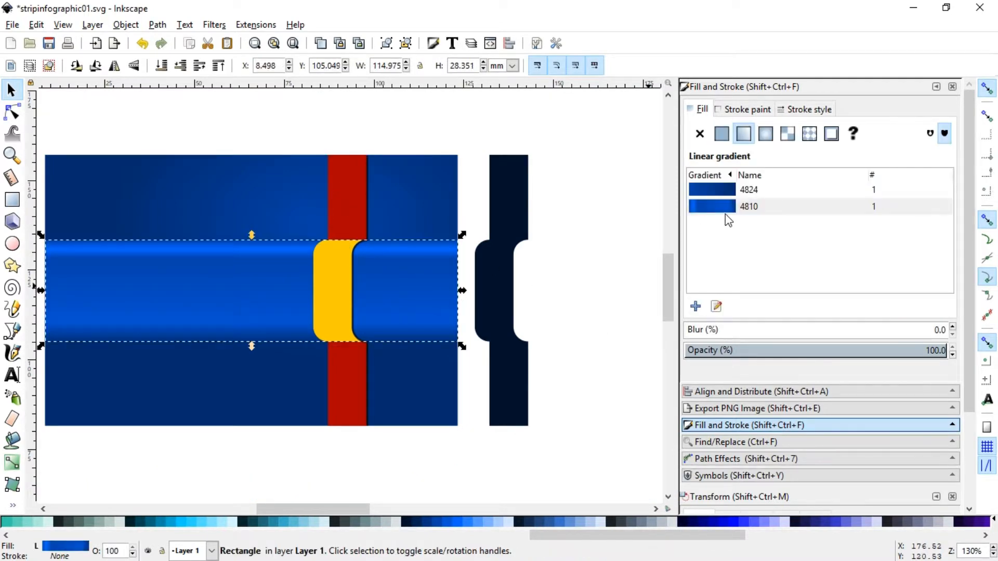
pyautogui.click(328, 280)
pyautogui.click(743, 134)
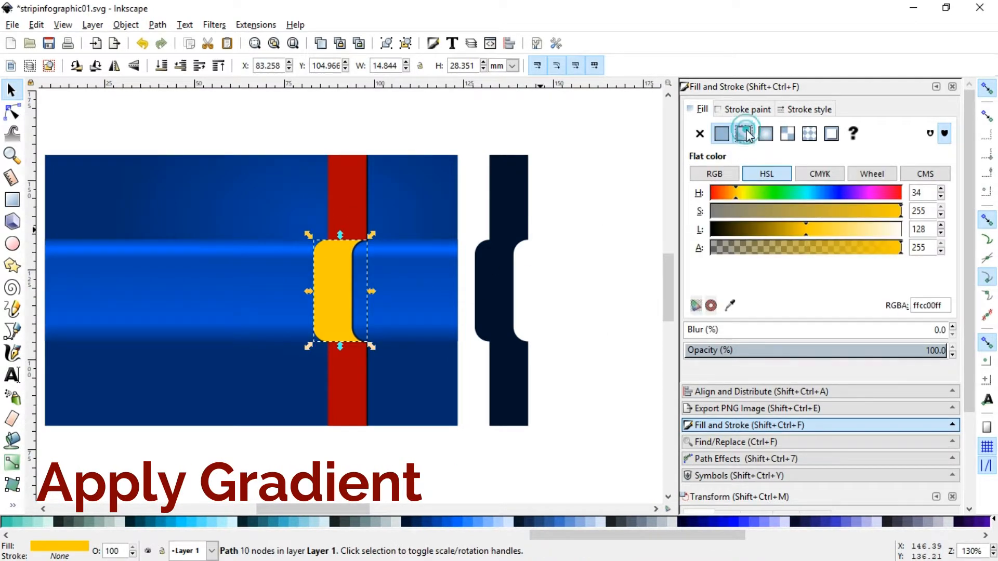
pyautogui.click(726, 224)
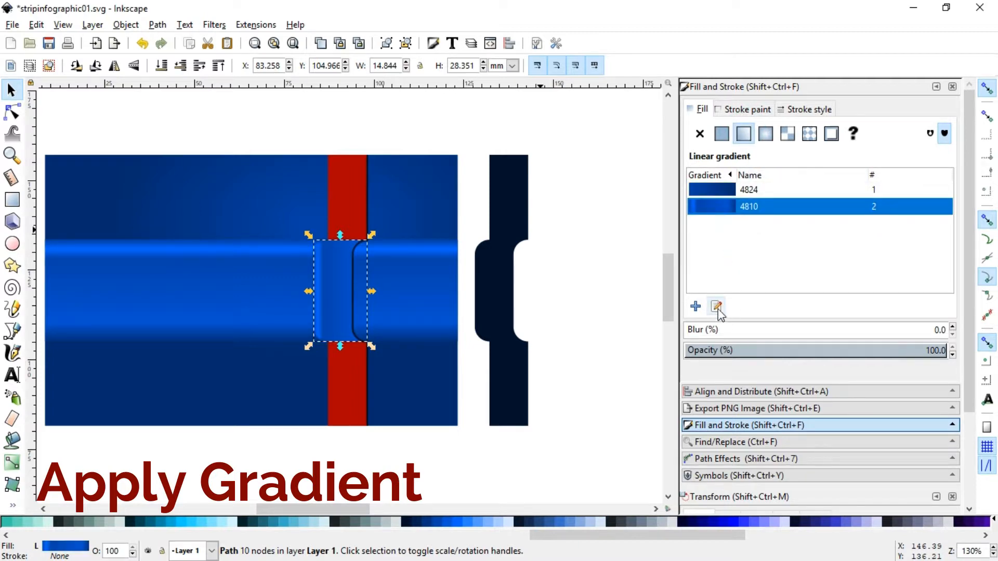
pyautogui.click(716, 307)
pyautogui.moveTo(313, 292); pyautogui.dragTo(340, 244)
pyautogui.moveTo(367, 291); pyautogui.dragTo(339, 342)
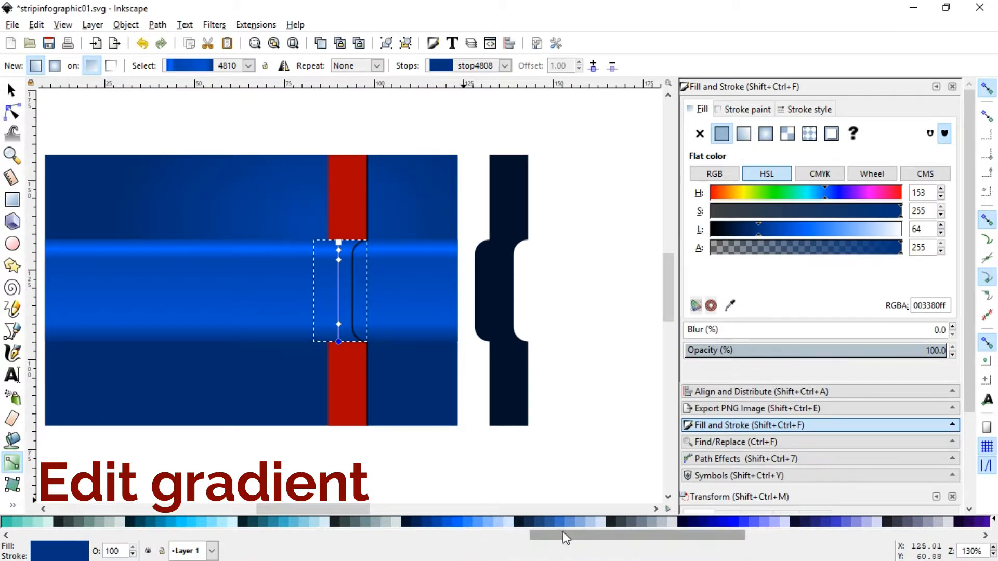
# - Recolour the lower part of the folded piece's gradient: end stop #00AA88 and the stop at offset 0.83 #00D4AA
pyautogui.moveTo(569, 535); pyautogui.dragTo(425, 544)
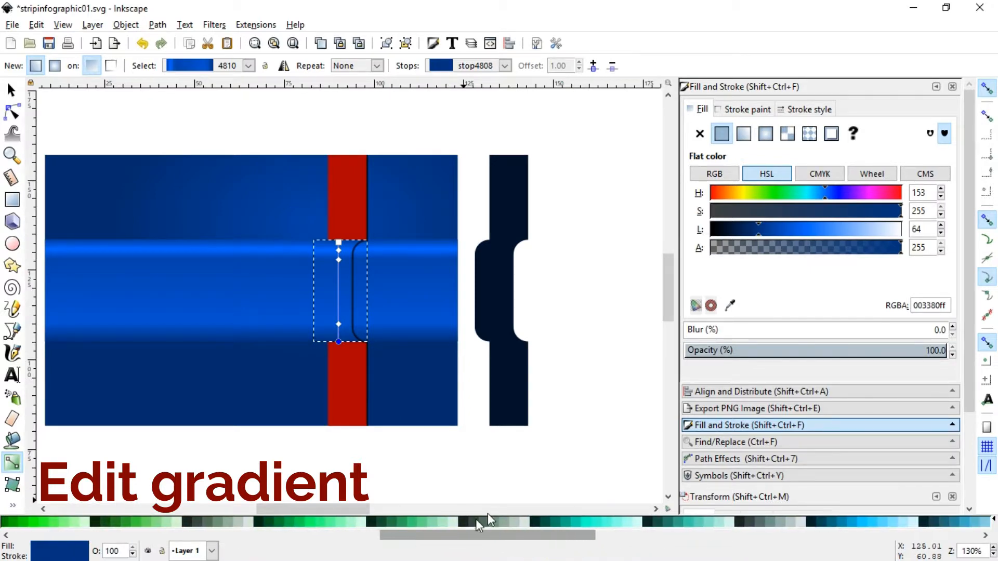
pyautogui.click(567, 526)
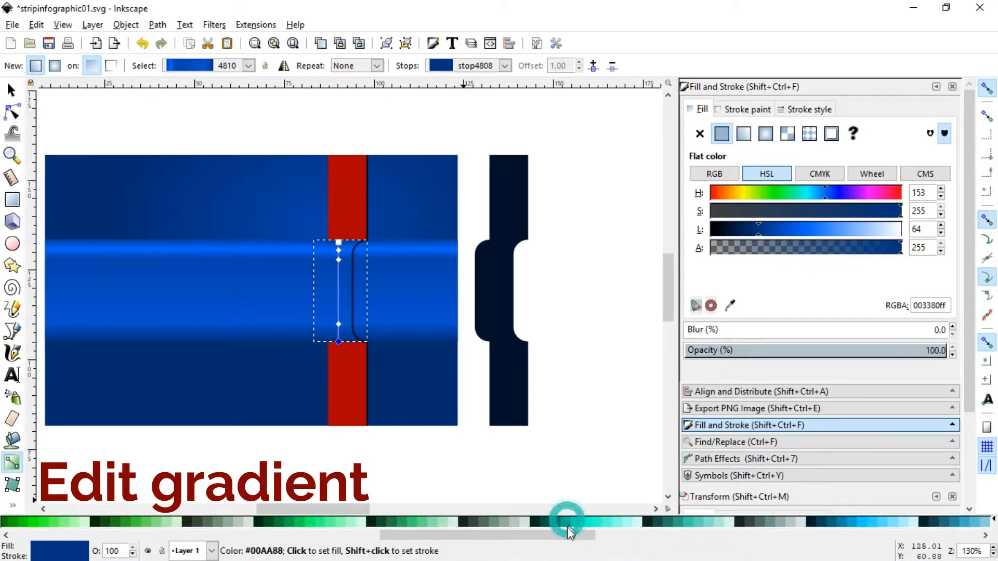
pyautogui.click(339, 326)
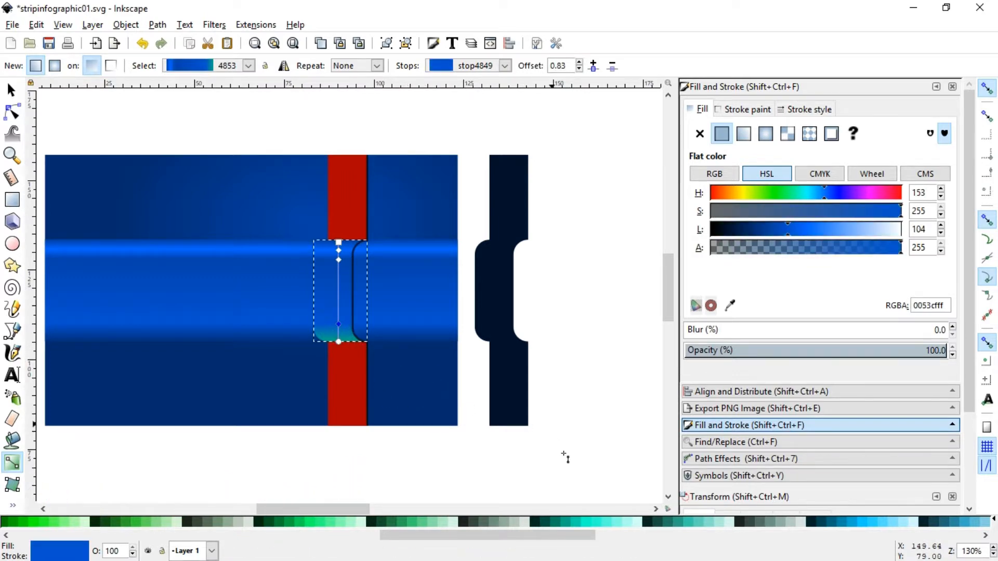
pyautogui.click(576, 522)
pyautogui.click(339, 341)
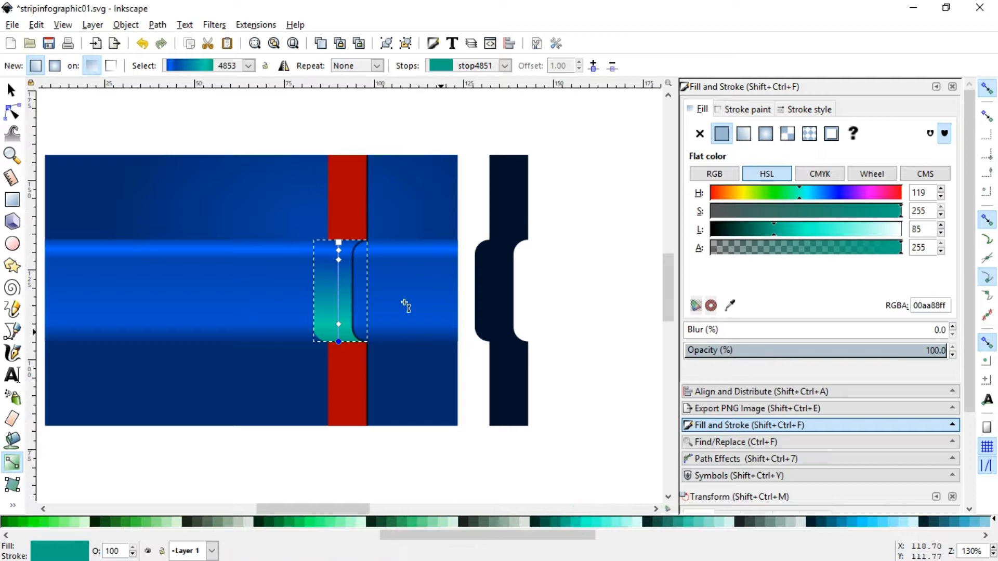
# - Recolour the folded piece's upper gradient stops: offset 0.18 #00AA88, offset 0.09 #2AFFD5 and the start stop #00D4AA
pyautogui.click(339, 259)
pyautogui.click(566, 523)
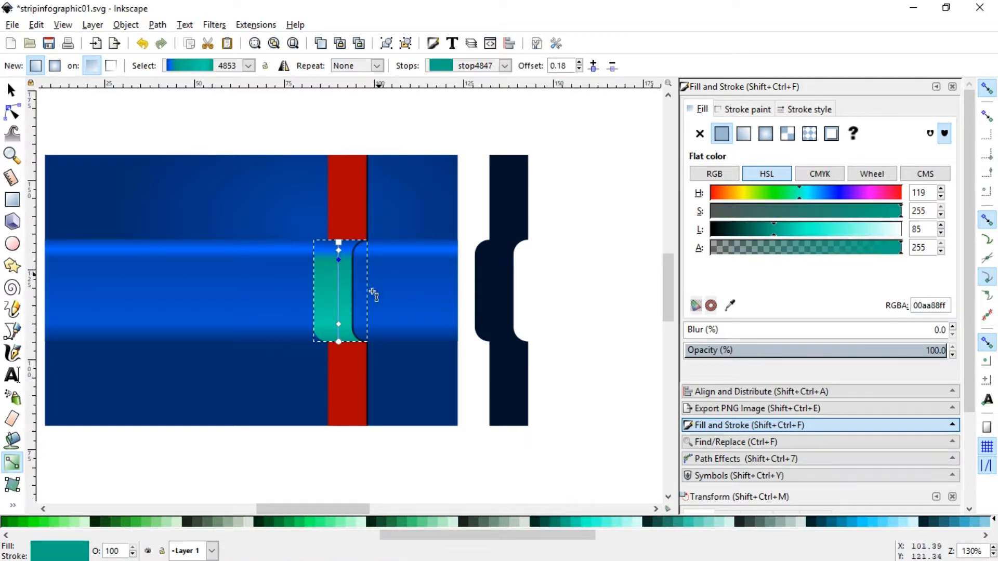
pyautogui.click(339, 251)
pyautogui.click(601, 522)
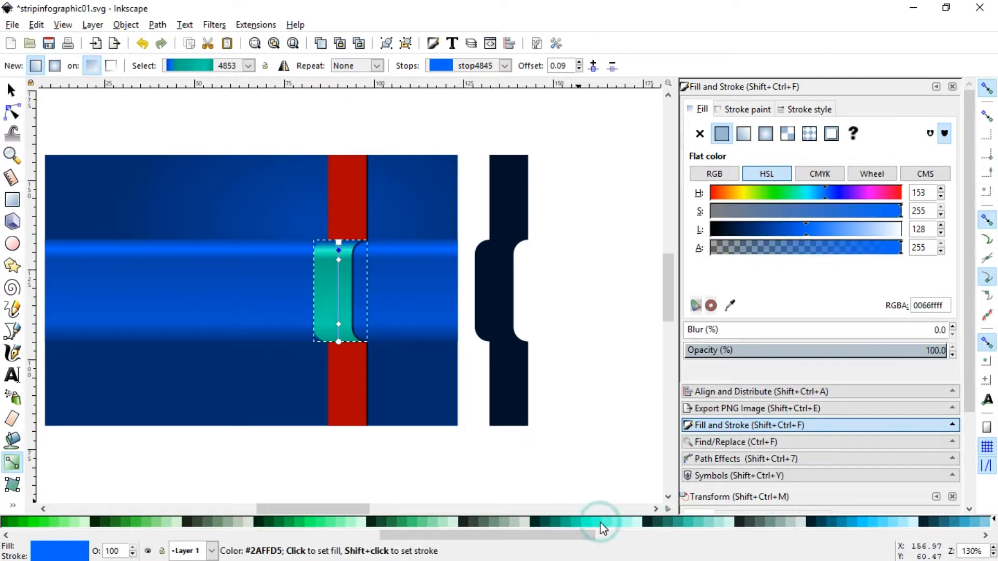
pyautogui.click(339, 242)
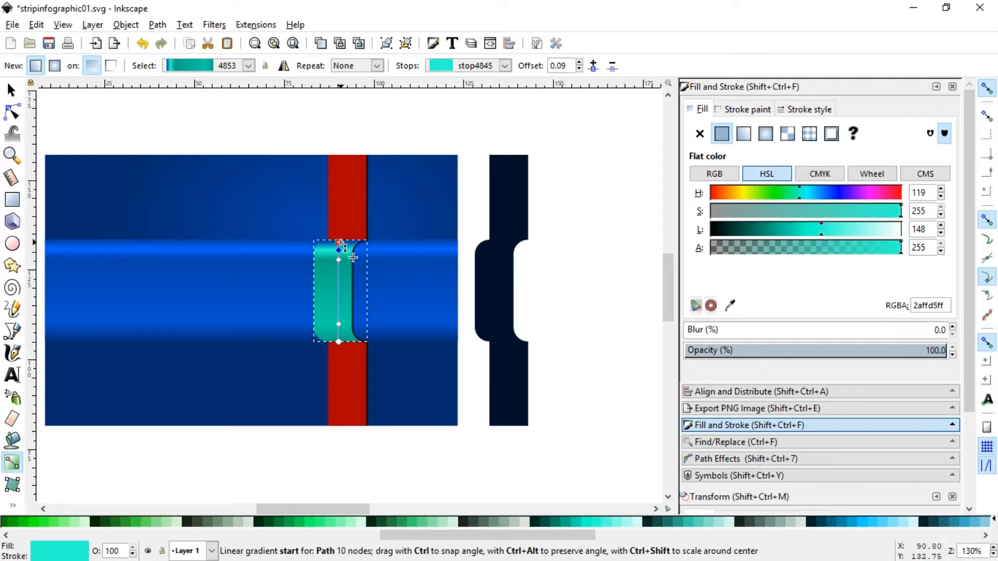
pyautogui.click(576, 523)
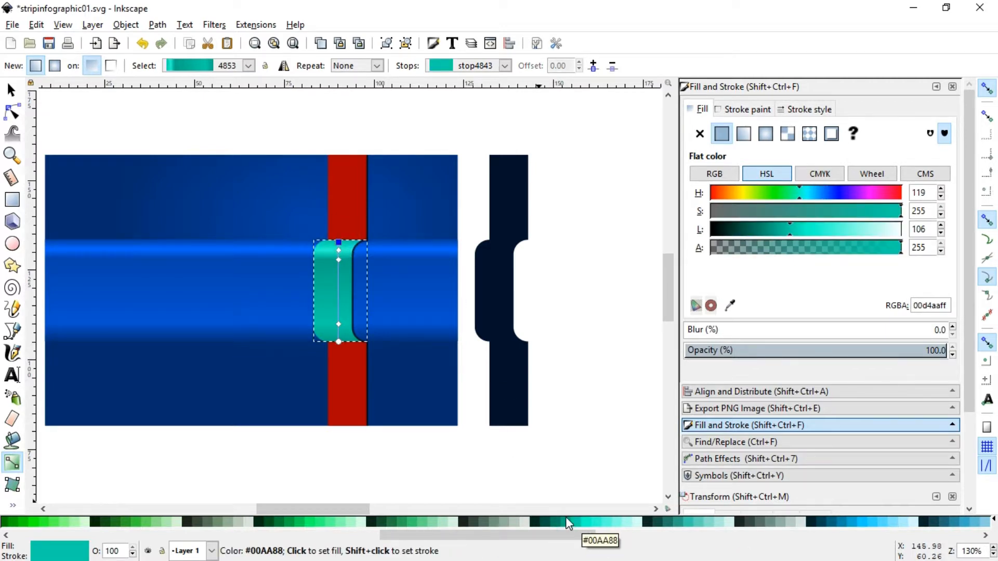
pyautogui.click(12, 91)
pyautogui.click(490, 116)
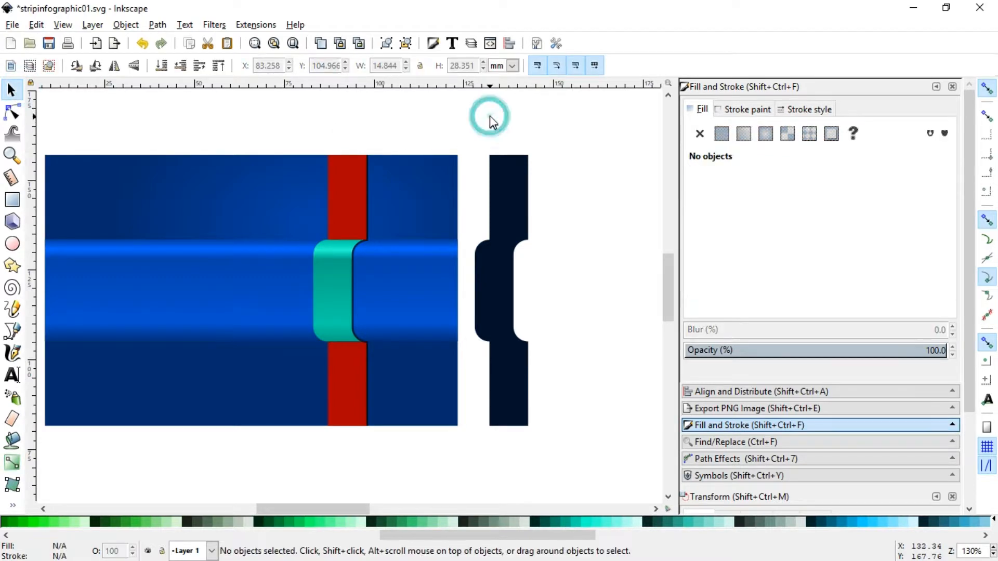
# - Darken the folded teal piece's lower end stop to 009e7f with lightness 79
pyautogui.click(334, 292)
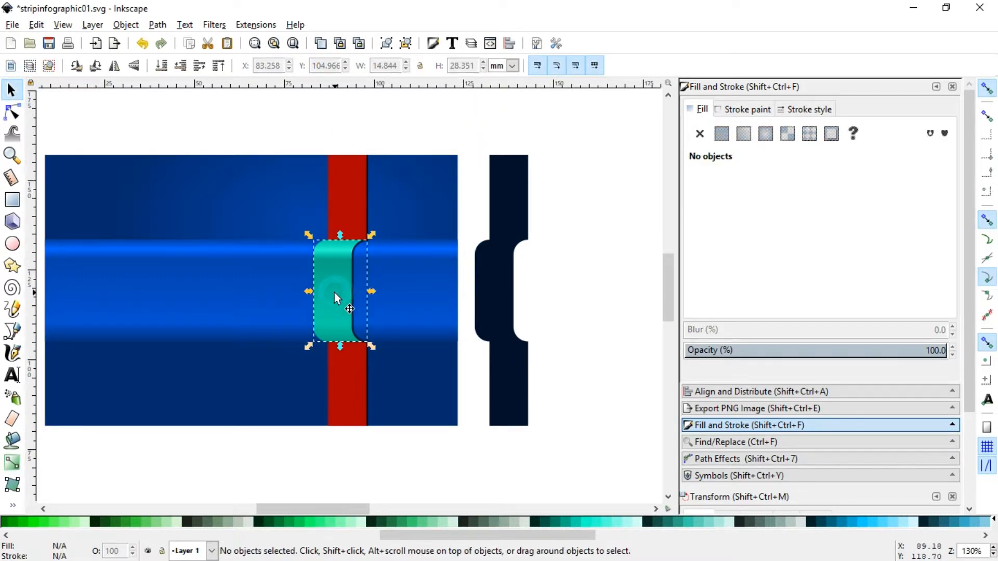
pyautogui.click(712, 310)
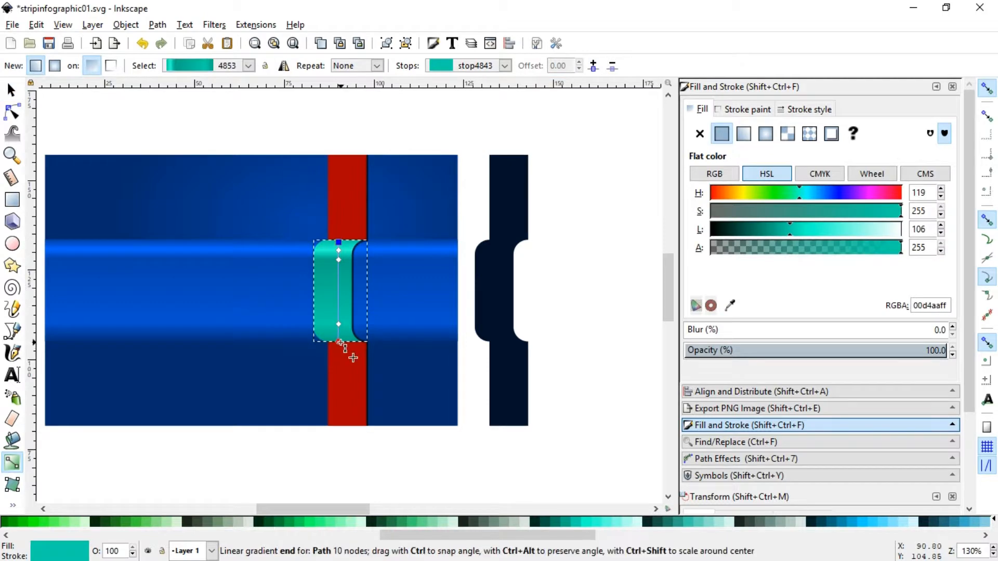
pyautogui.click(339, 342)
pyautogui.click(771, 229)
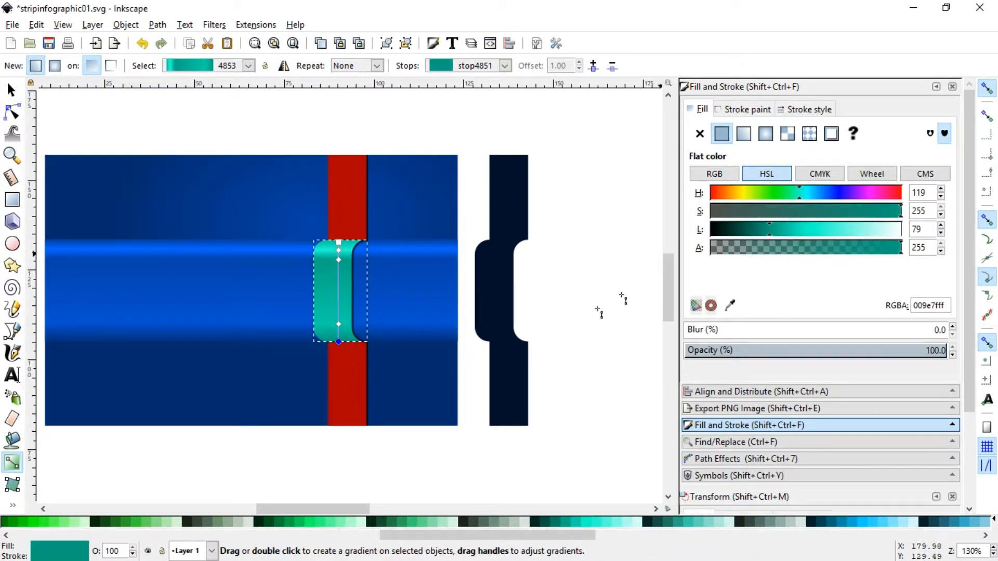
pyautogui.click(11, 91)
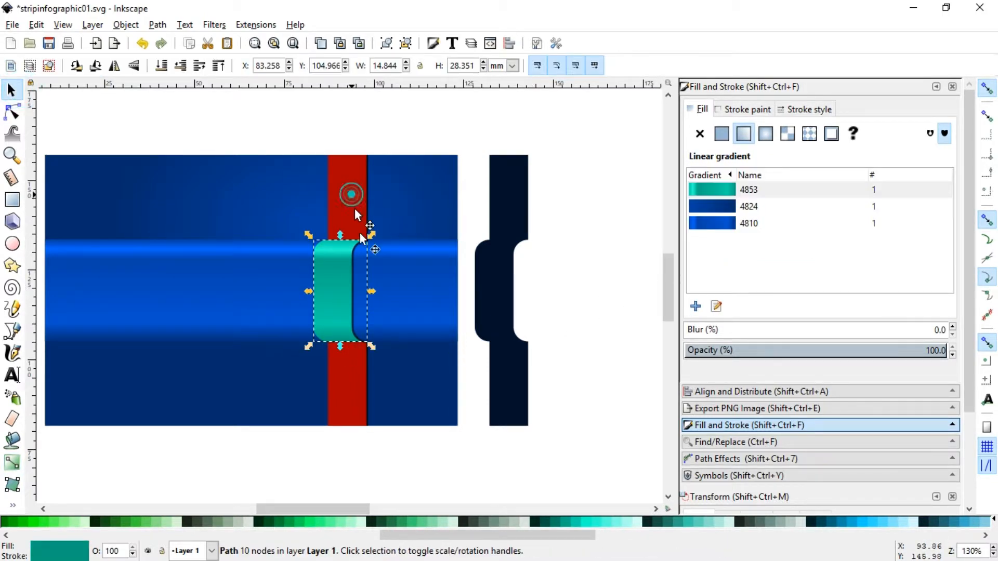
# - Fill both dark red rectangles with #00D4AA and turn that fill into a linear gradient fading to transparent
pyautogui.click(355, 211)
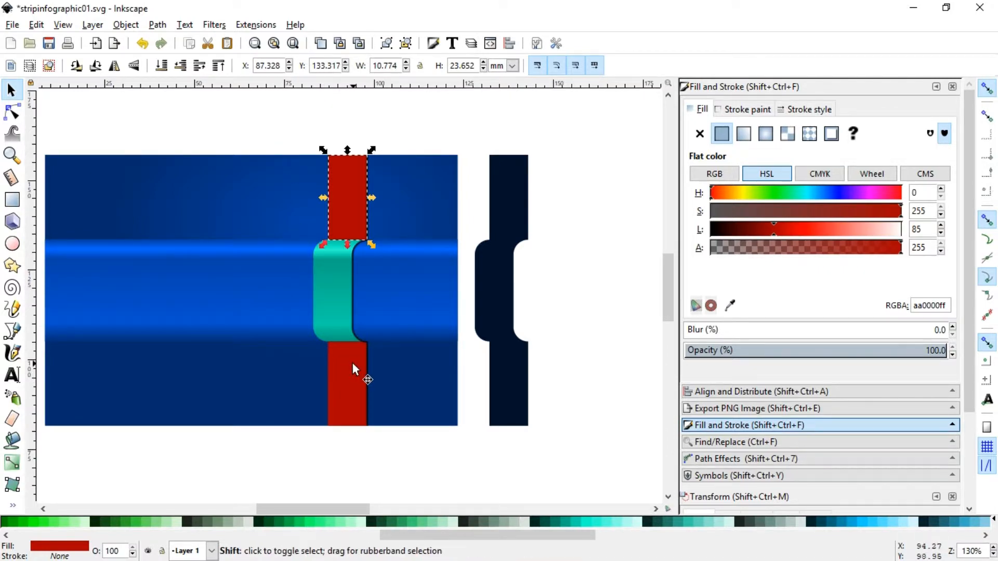
pyautogui.keyDown('shift'); pyautogui.click(353, 365); pyautogui.keyUp('shift')
pyautogui.click(577, 521)
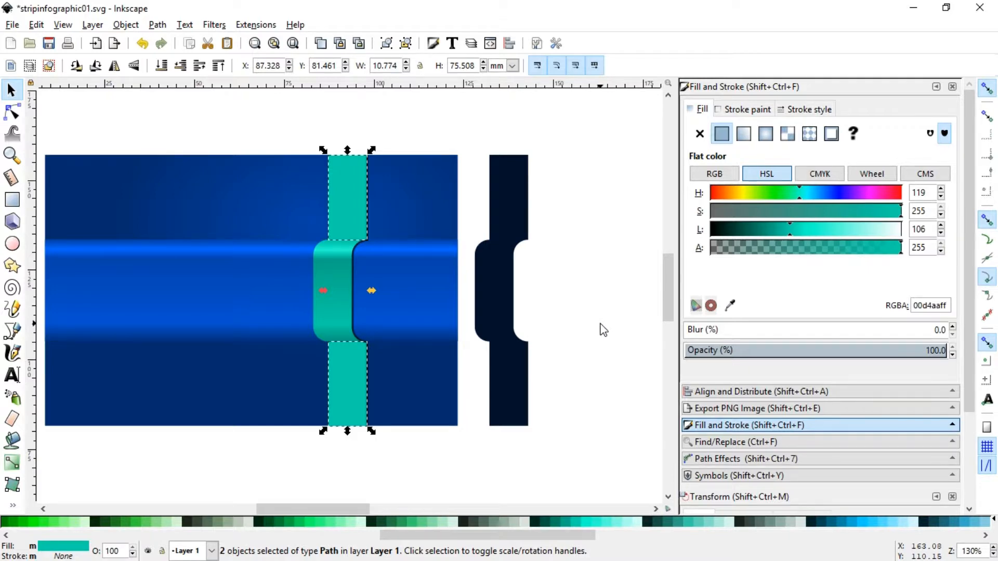
pyautogui.click(743, 134)
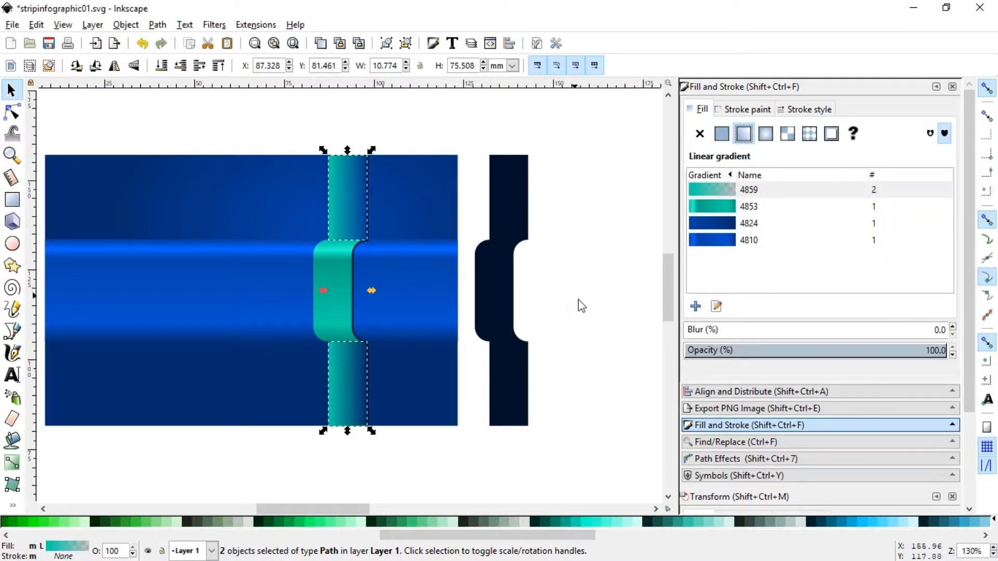
pyautogui.click(582, 307)
# - Rotate the gradients of the lower and upper strip rectangles to vertical, starting at the band and fading toward the outer ends
pyautogui.click(358, 410)
pyautogui.click(716, 307)
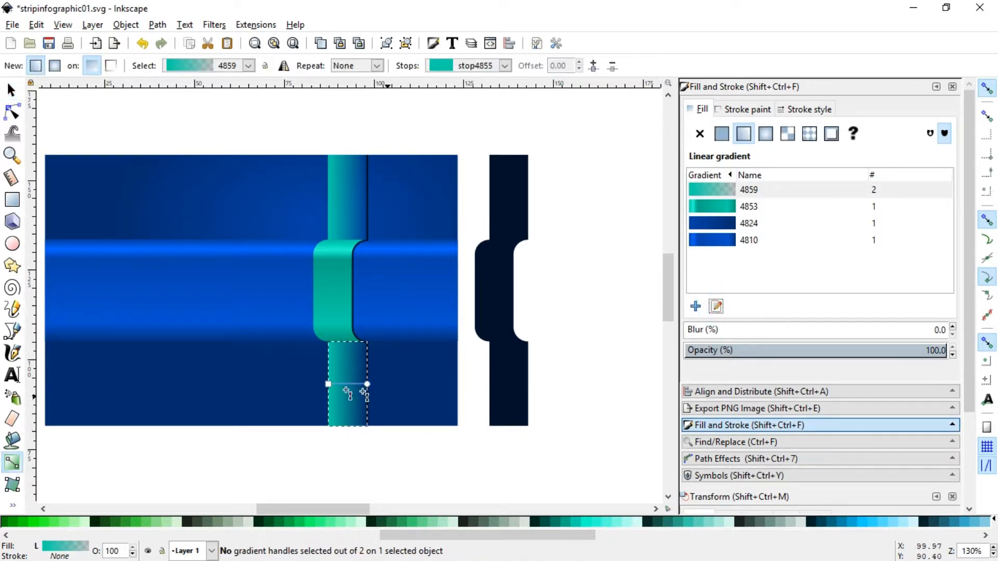
pyautogui.moveTo(329, 384); pyautogui.dragTo(343, 342)
pyautogui.moveTo(368, 383)
pyautogui.mouseDown()
pyautogui.moveTo(373, 396)
pyautogui.moveTo(344, 423)
pyautogui.mouseUp()
pyautogui.click(340, 202)
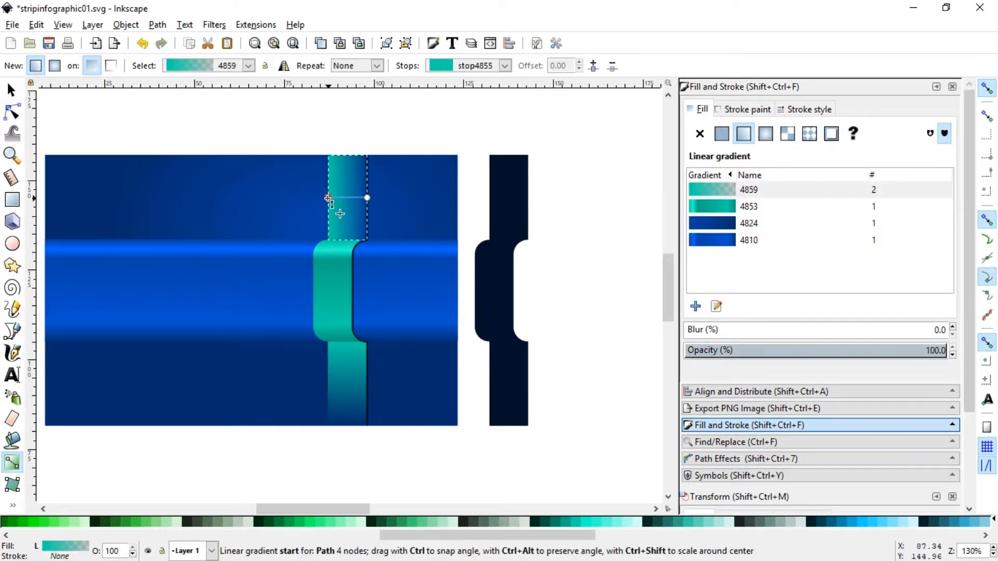
pyautogui.moveTo(328, 198); pyautogui.dragTo(345, 237)
pyautogui.moveTo(369, 198)
pyautogui.mouseDown()
pyautogui.moveTo(369, 208)
pyautogui.moveTo(347, 164)
pyautogui.mouseUp()
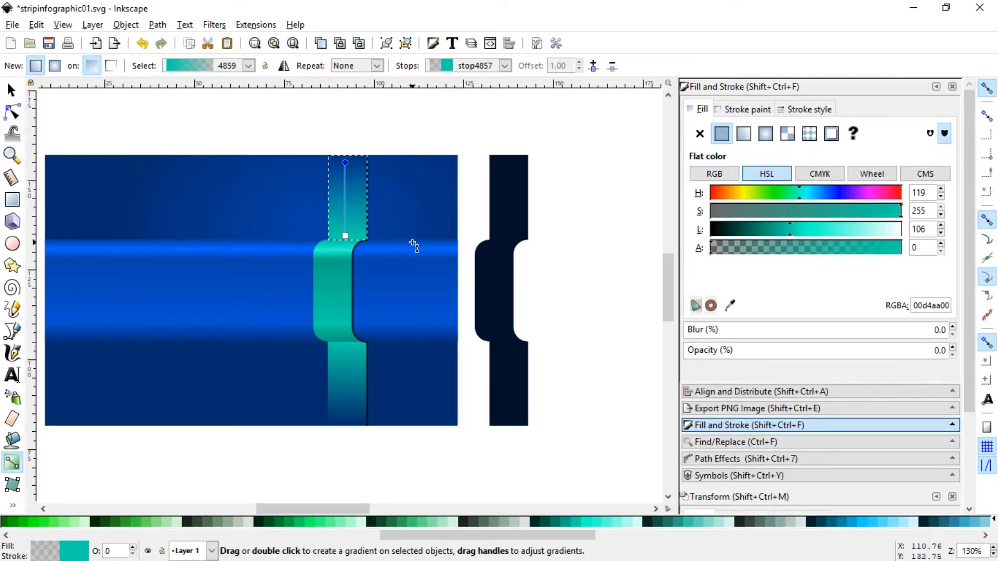
# - Make the upper strip rectangle's outer stop fully opaque, move its inner stop onto the fold's edge and set that stop's lightness to 106
pyautogui.moveTo(714, 351); pyautogui.dragTo(966, 355)
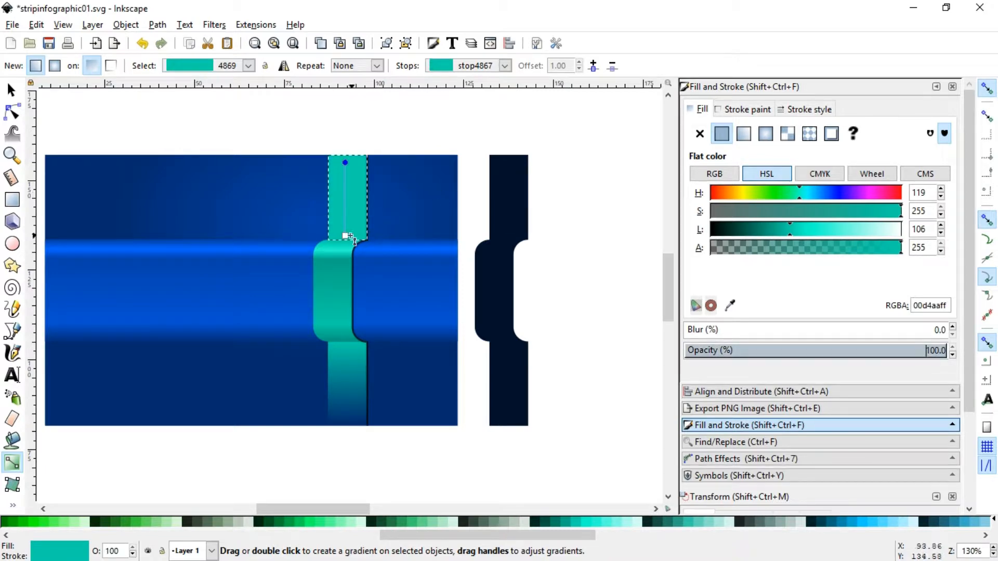
pyautogui.moveTo(350, 237); pyautogui.dragTo(357, 258)
pyautogui.click(778, 229)
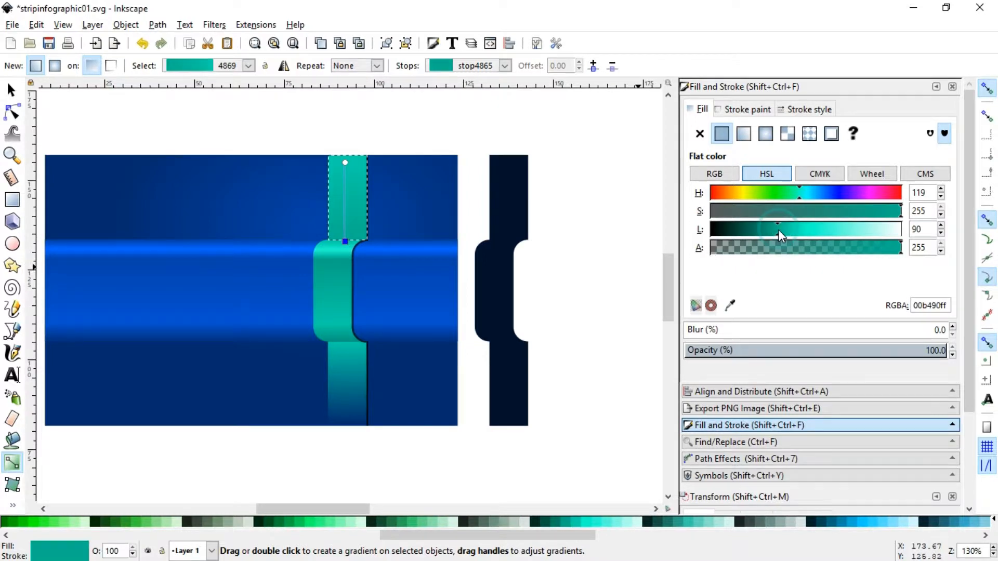
pyautogui.click(790, 232)
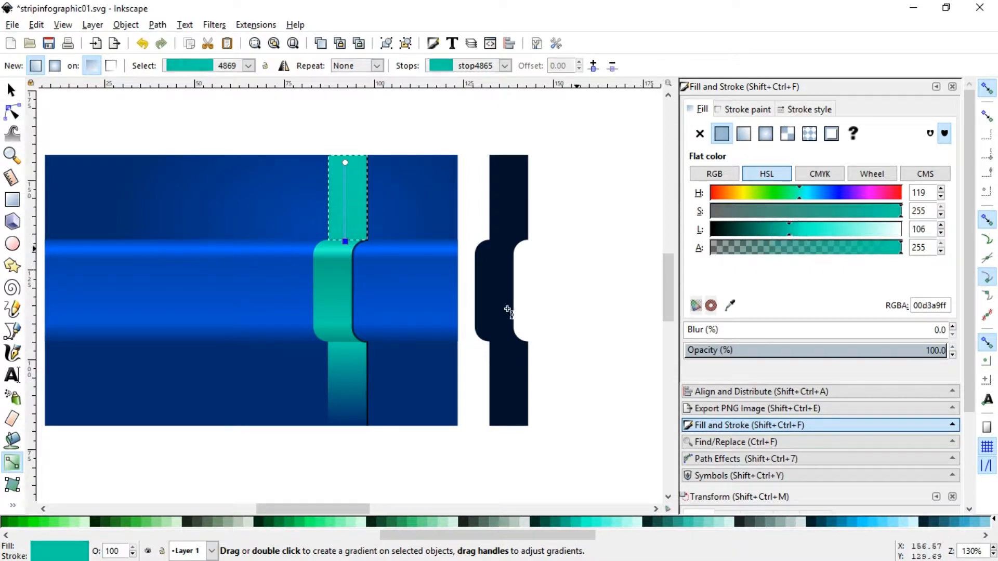
# - Make the lower strip rectangle's outer stop fully opaque, darken its inner stop to 00987a with lightness 76, and save the document
pyautogui.click(345, 387)
pyautogui.click(779, 229)
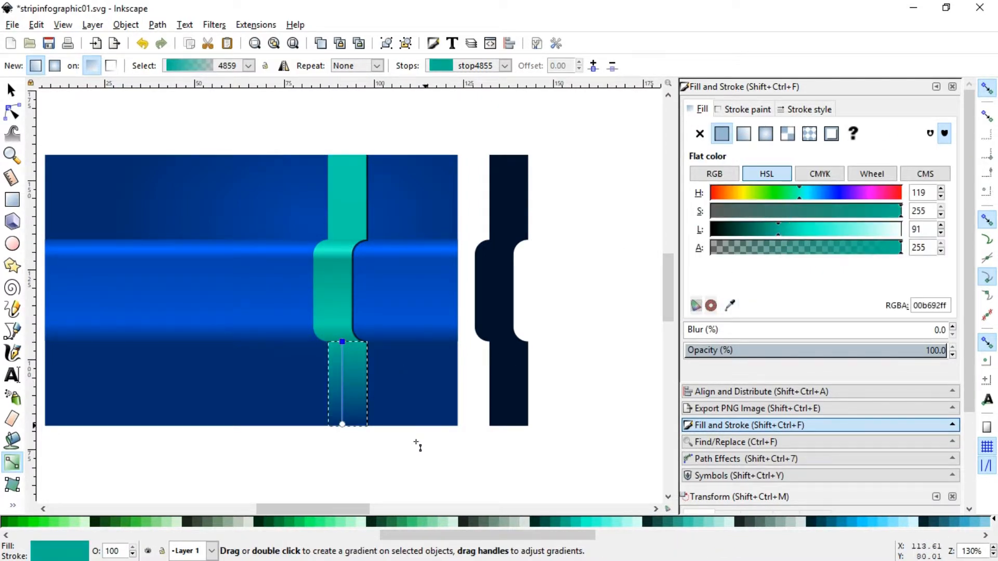
pyautogui.click(342, 424)
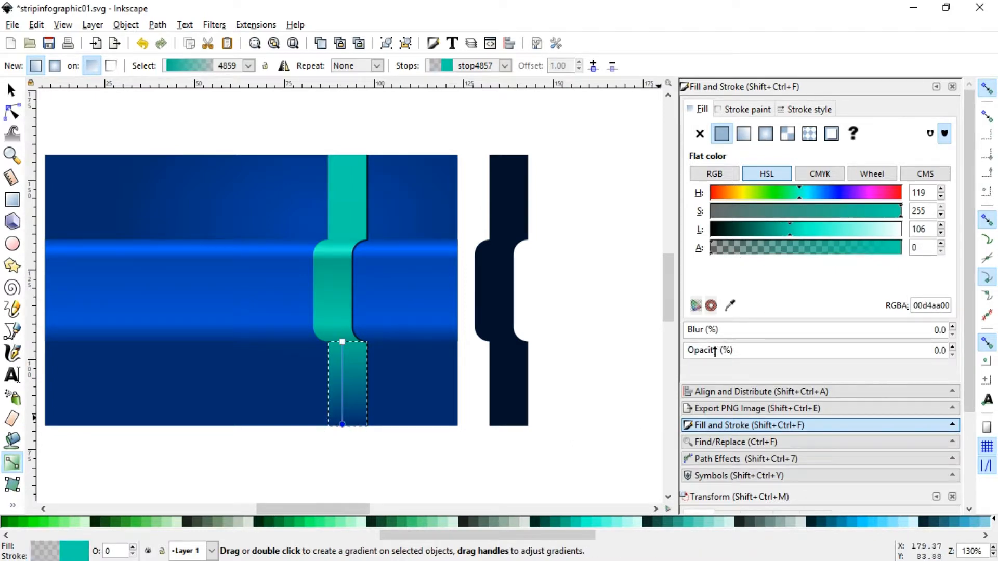
pyautogui.moveTo(711, 351); pyautogui.dragTo(977, 352)
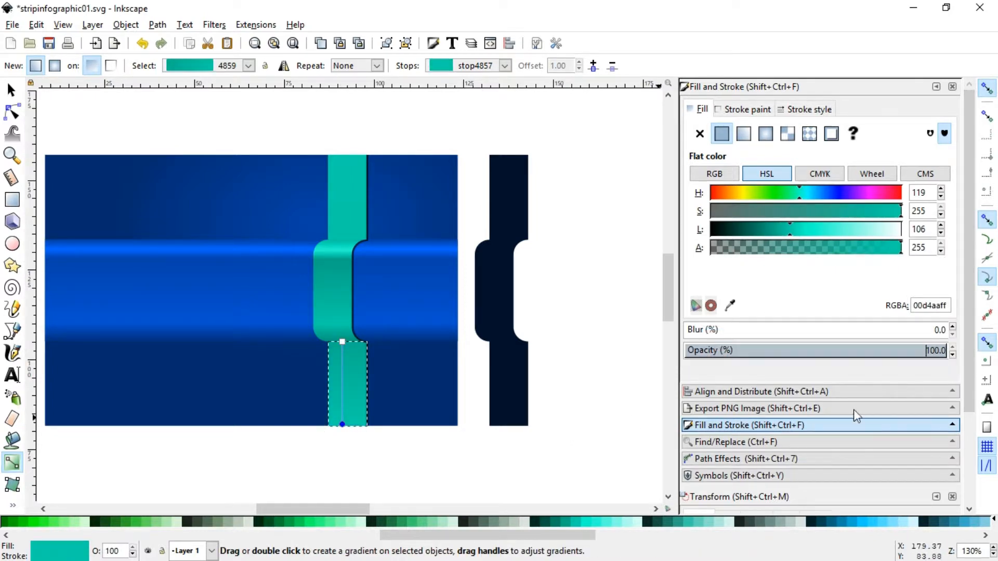
pyautogui.click(342, 342)
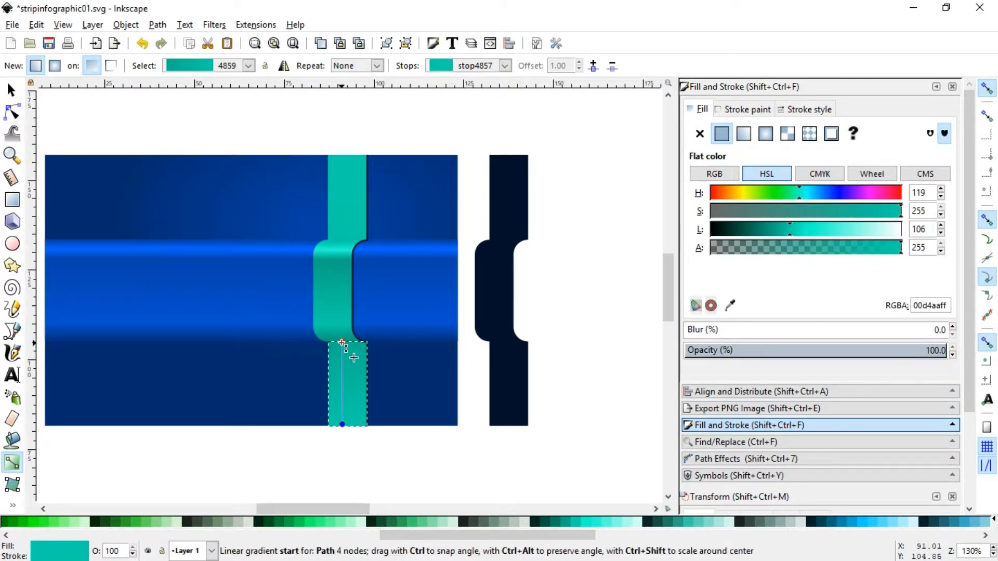
pyautogui.click(769, 229)
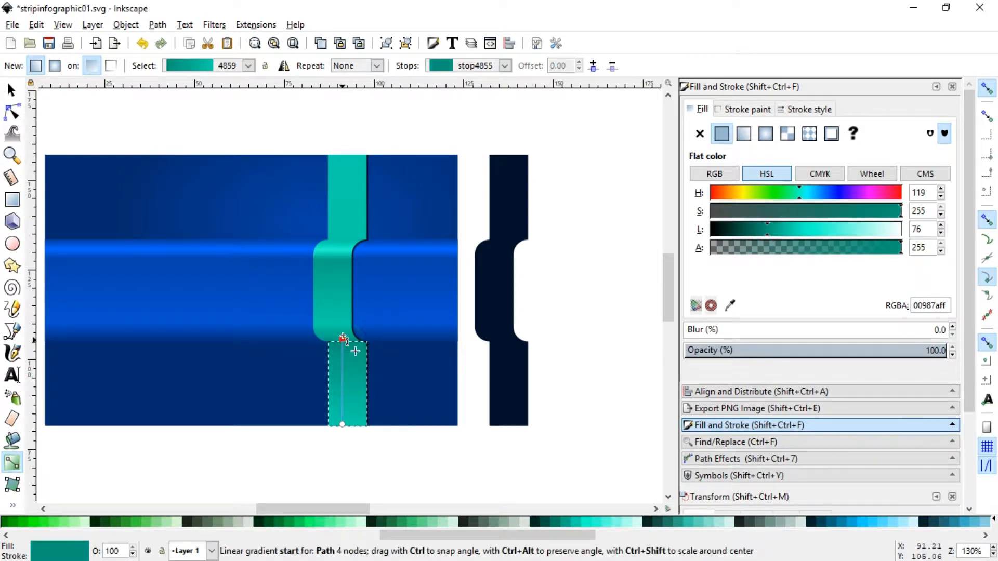
pyautogui.click(12, 91)
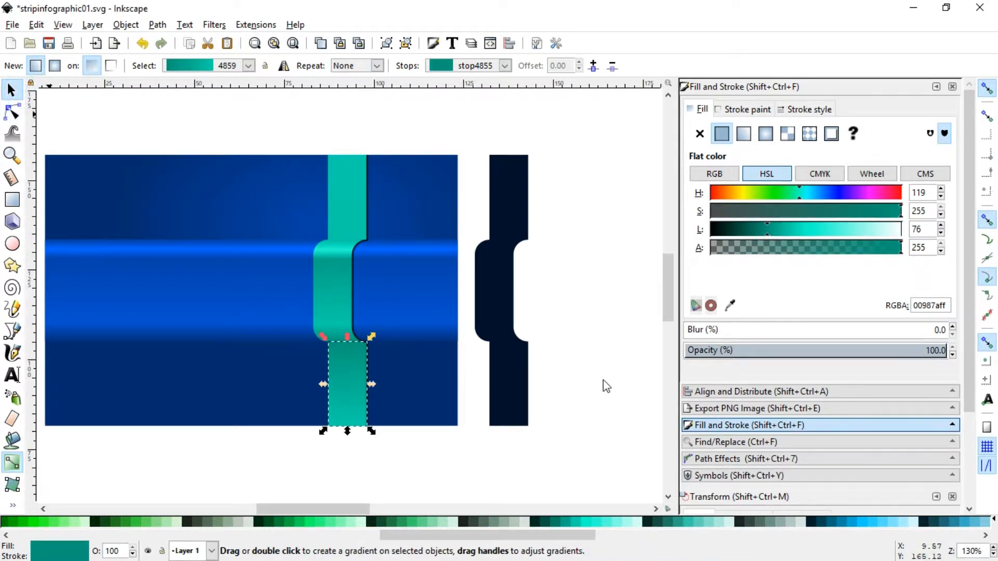
pyautogui.click(605, 385)
pyautogui.hotkey('ctrl', 's')
# - Bow the bottom edge of the upper teal strip rectangle slightly downward so it extends beneath the fold
pyautogui.click(22, 155)
pyautogui.moveTo(237, 195); pyautogui.dragTo(439, 378)
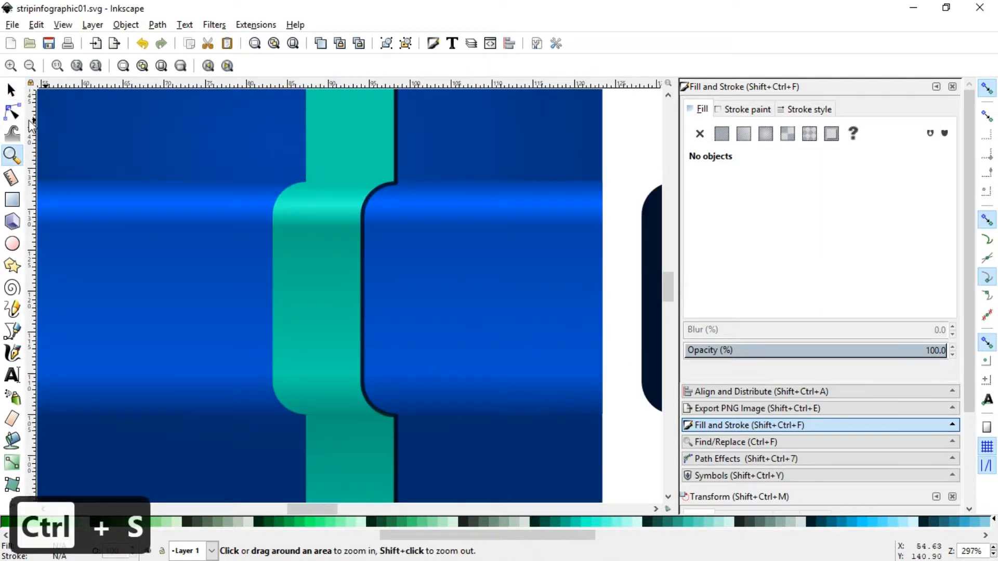
pyautogui.press('s')
pyautogui.click(327, 176)
pyautogui.press('n')
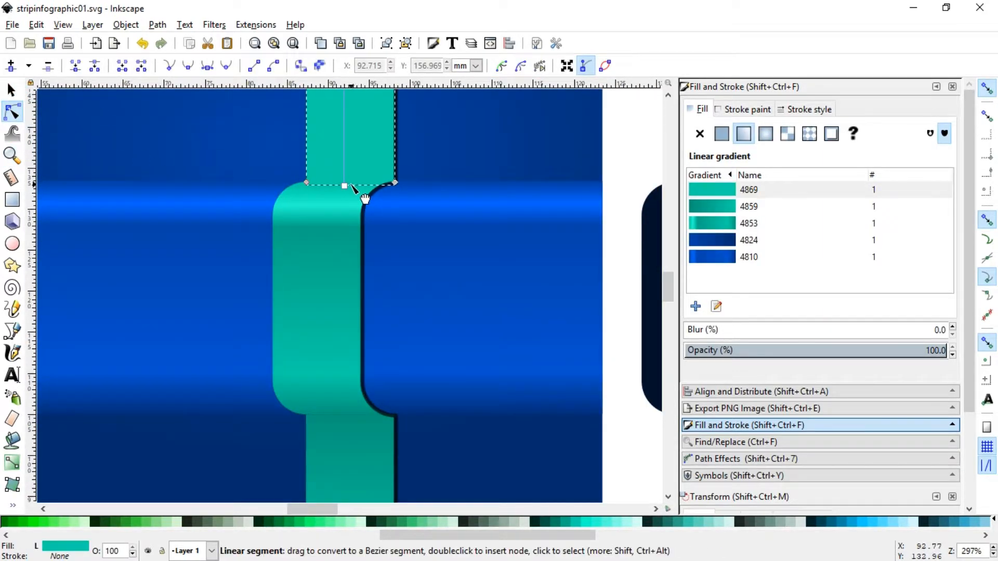
pyautogui.moveTo(341, 186)
pyautogui.mouseDown()
pyautogui.moveTo(335, 210)
pyautogui.moveTo(326, 197)
pyautogui.mouseUp()
# - Bow the top edge of the lower teal strip rectangle slightly upward so it extends beneath the fold
pyautogui.press('-')
pyautogui.press('-')
pyautogui.press('-')
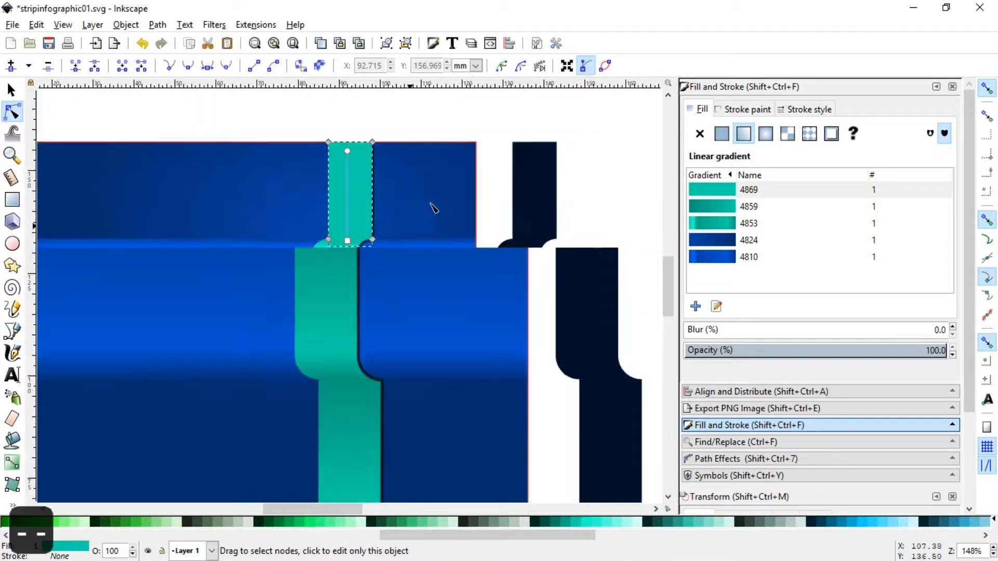
pyautogui.click(351, 359)
pyautogui.press('F3')
pyautogui.moveTo(289, 312); pyautogui.dragTo(397, 367)
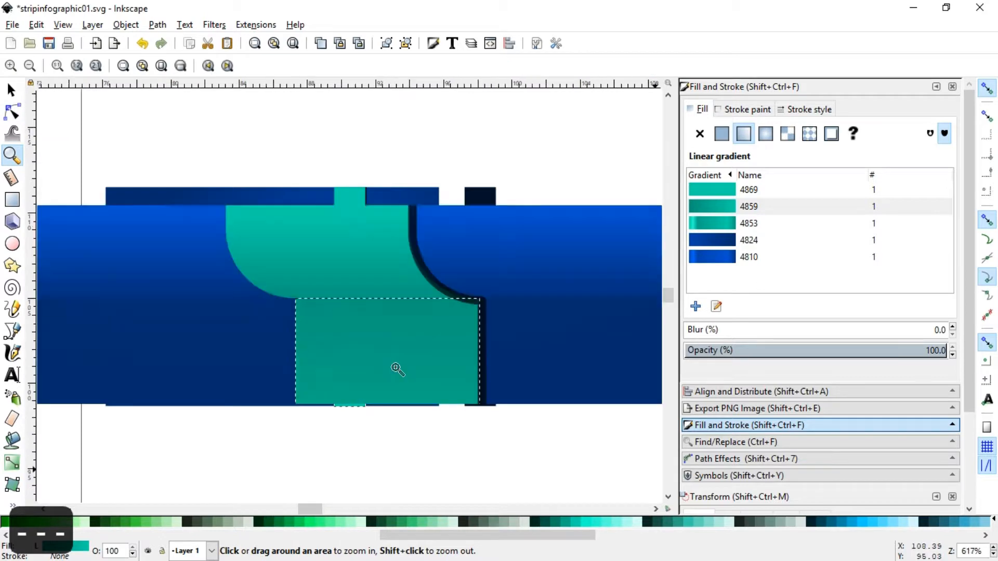
pyautogui.press('F2')
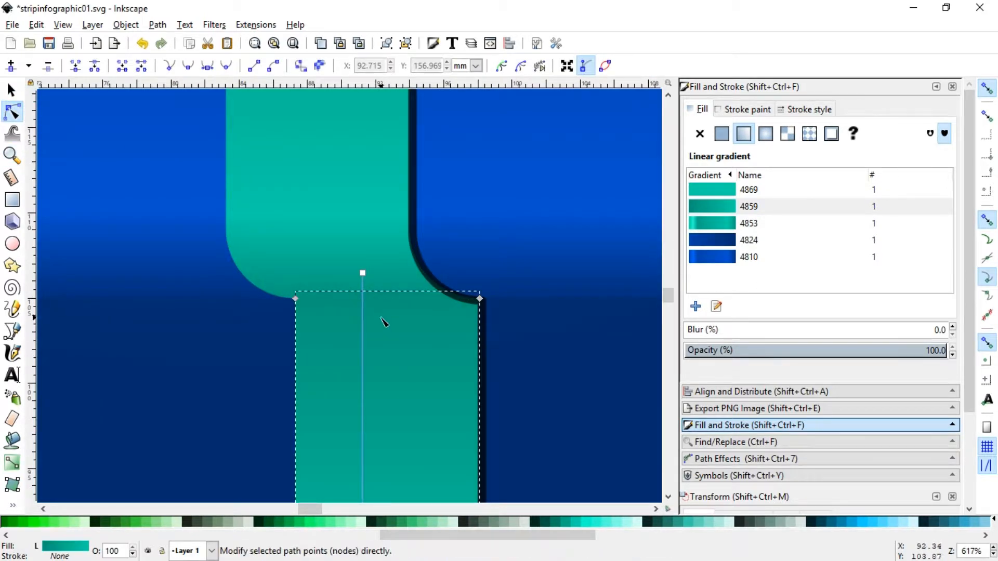
# - Raise the teal fold piece in the stacking order above the strip rectangles
pyautogui.press('-')
pyautogui.press('-')
pyautogui.press('-')
pyautogui.press('-')
pyautogui.press('F1')
pyautogui.click(508, 310)
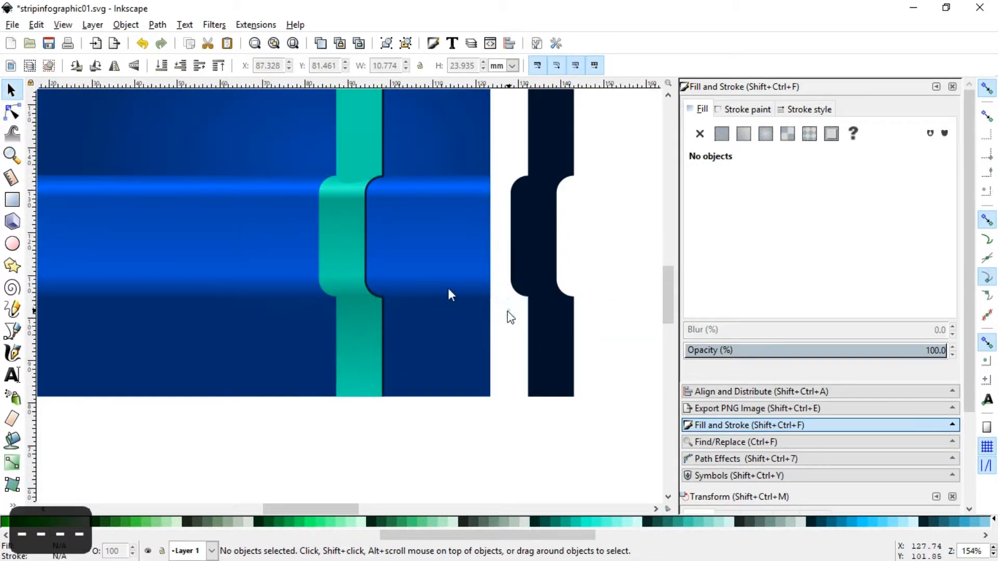
pyautogui.moveTo(507, 310); pyautogui.dragTo(289, 165)
pyautogui.click(126, 25)
pyautogui.click(156, 272)
pyautogui.click(446, 430)
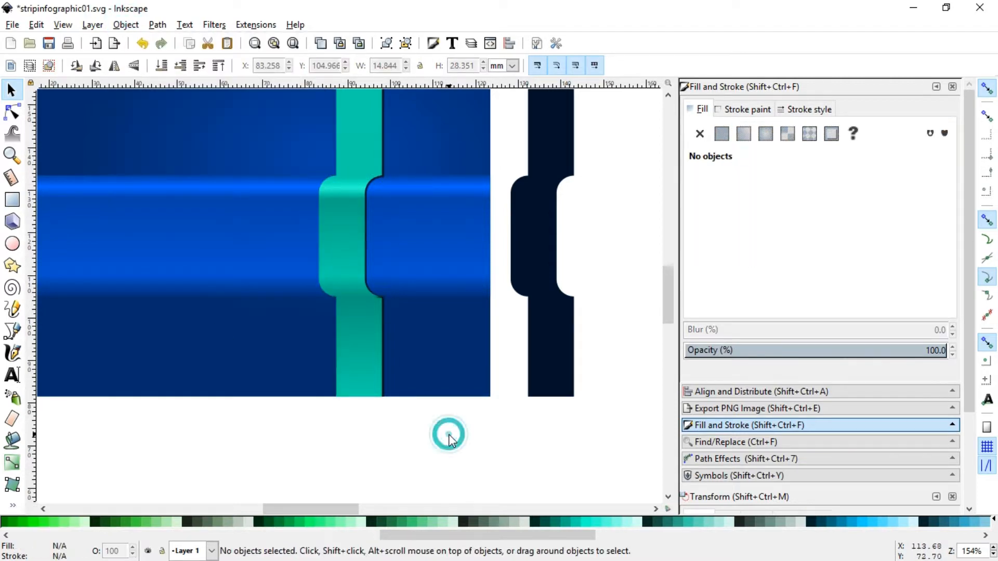
# - Raise the black edge line along the teal strip to the top of the stacking order
pyautogui.press('F3')
pyautogui.moveTo(292, 265); pyautogui.dragTo(436, 373)
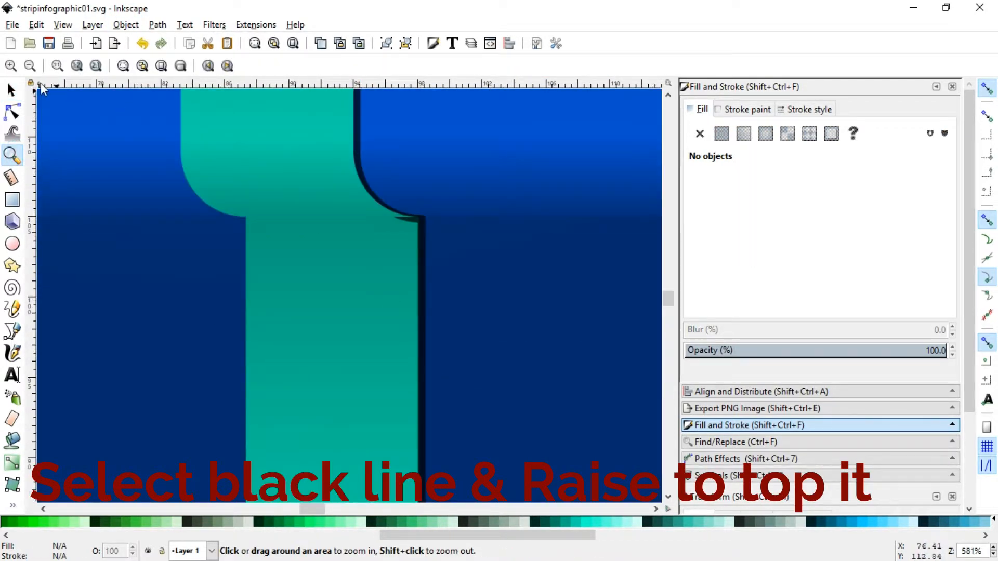
pyautogui.press('F1')
pyautogui.click(424, 280)
pyautogui.click(125, 24)
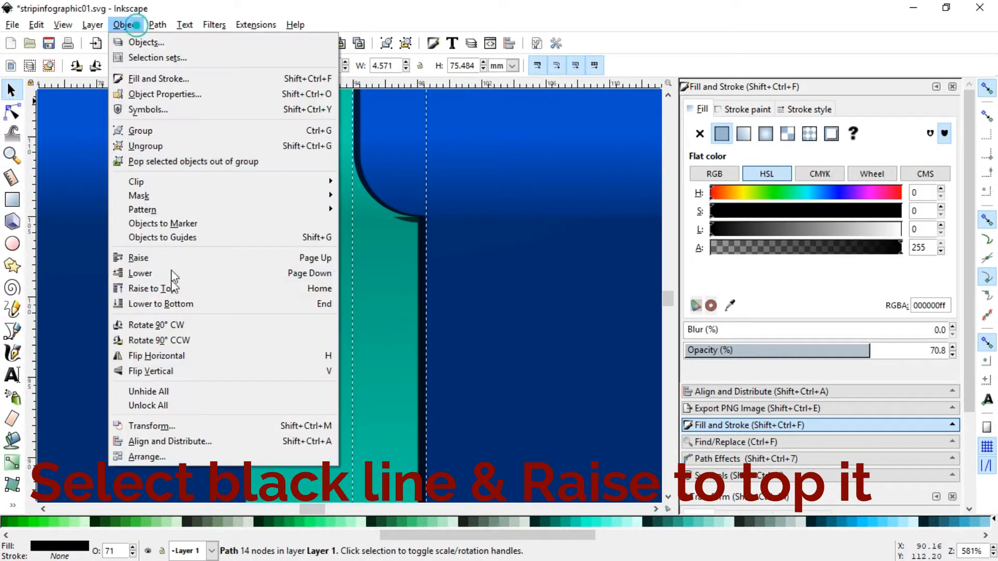
pyautogui.click(172, 288)
# - Darken the inner gradient stop of the lower teal strip rectangle to #005544
pyautogui.click(285, 281)
pyautogui.press('-')
pyautogui.press('-')
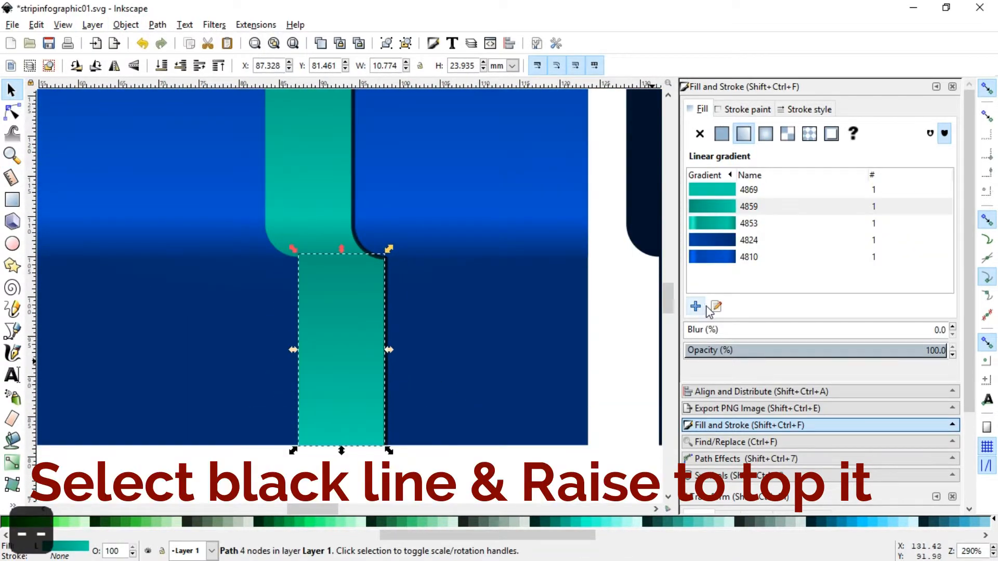
pyautogui.click(715, 308)
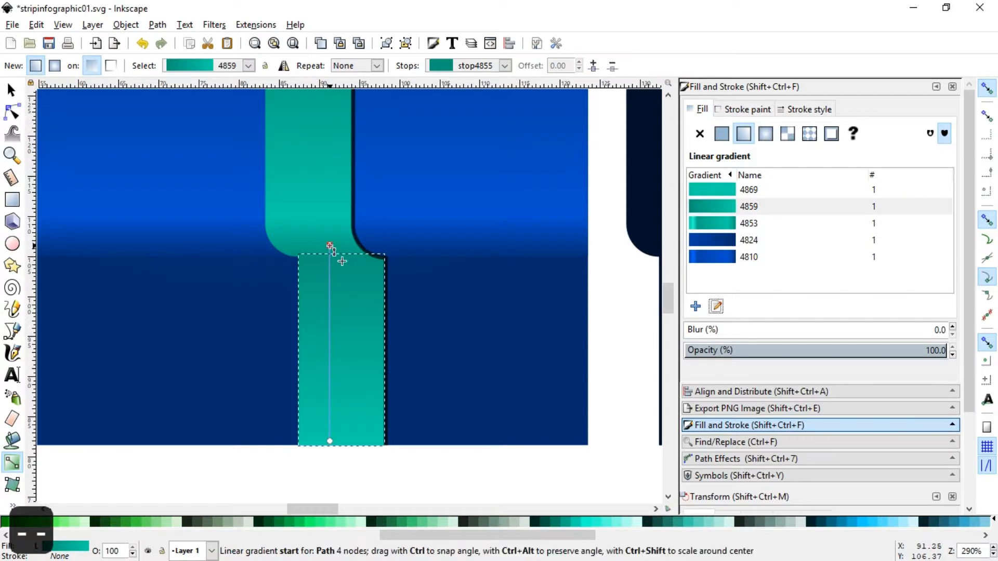
pyautogui.click(330, 246)
pyautogui.click(554, 520)
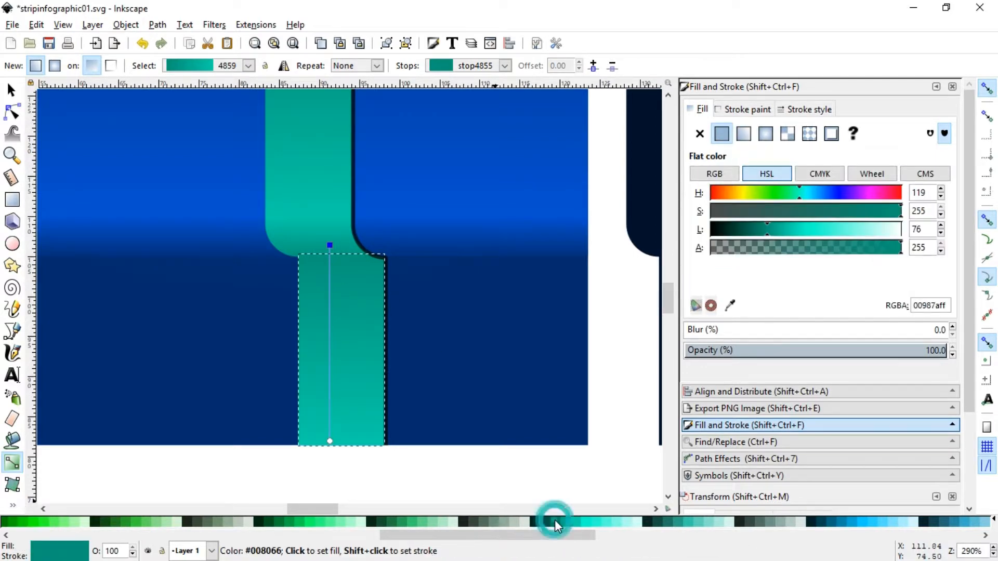
pyautogui.click(545, 522)
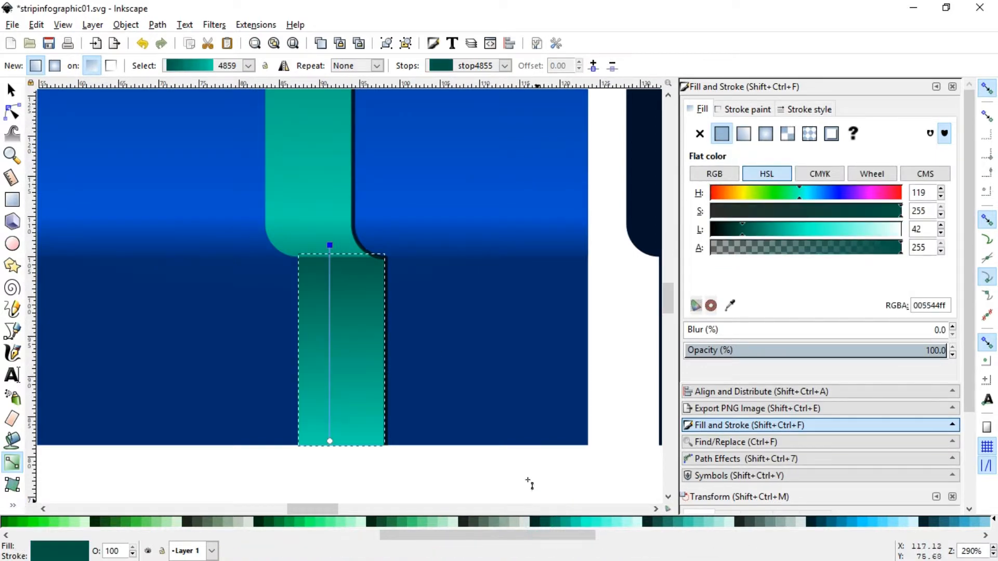
pyautogui.click(11, 90)
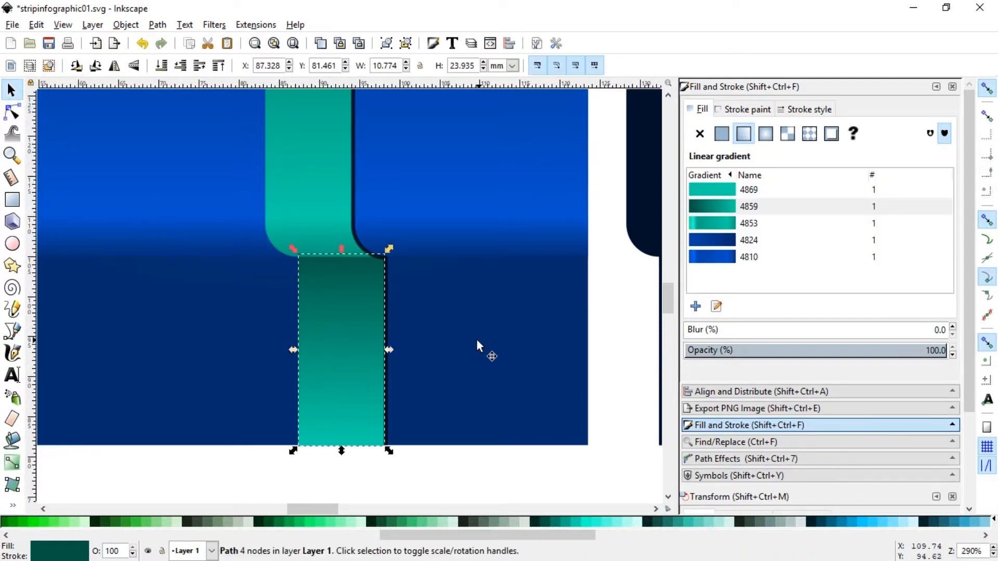
# - Darken the inner gradient stop of the upper teal strip rectangle to lightness 88
pyautogui.press('-')
pyautogui.press('-')
pyautogui.scroll(2, 656, 99)
pyautogui.click(590, 156)
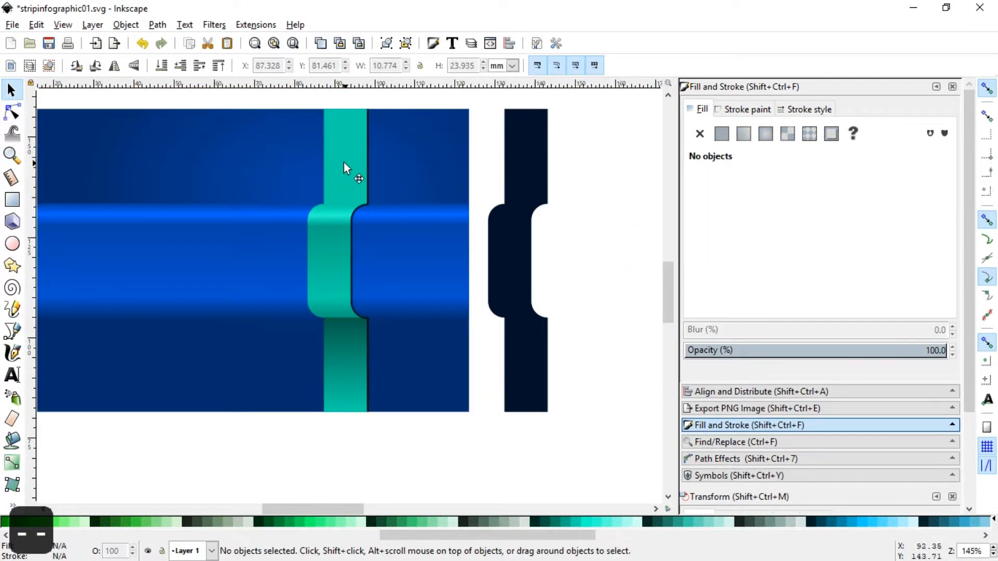
pyautogui.click(344, 162)
pyautogui.click(716, 306)
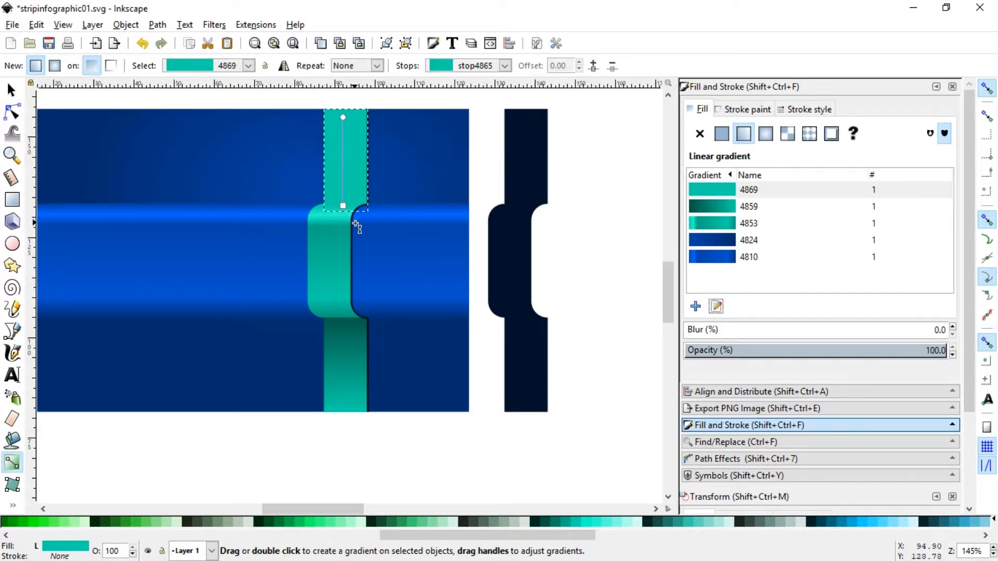
pyautogui.click(343, 206)
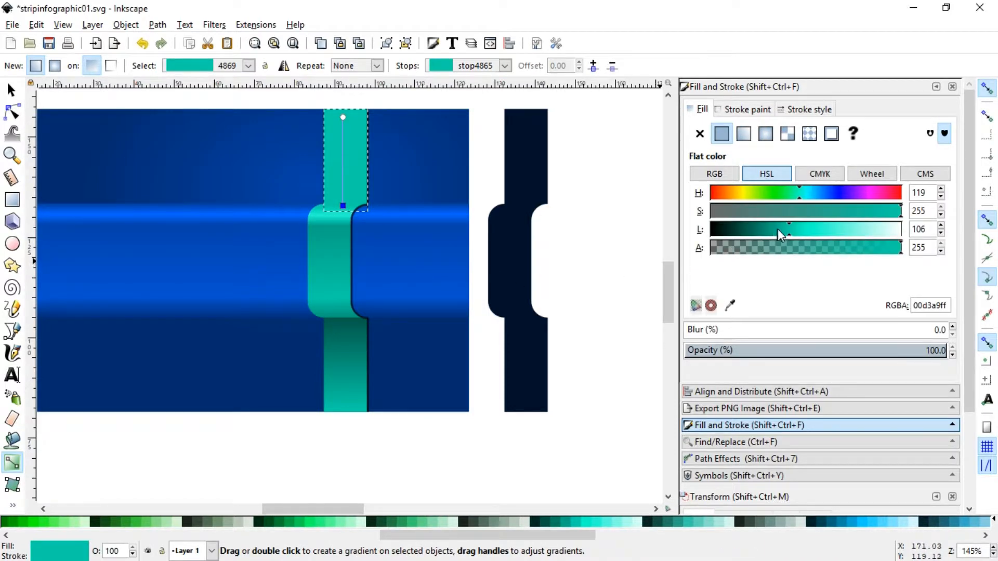
pyautogui.click(785, 229)
pyautogui.click(777, 229)
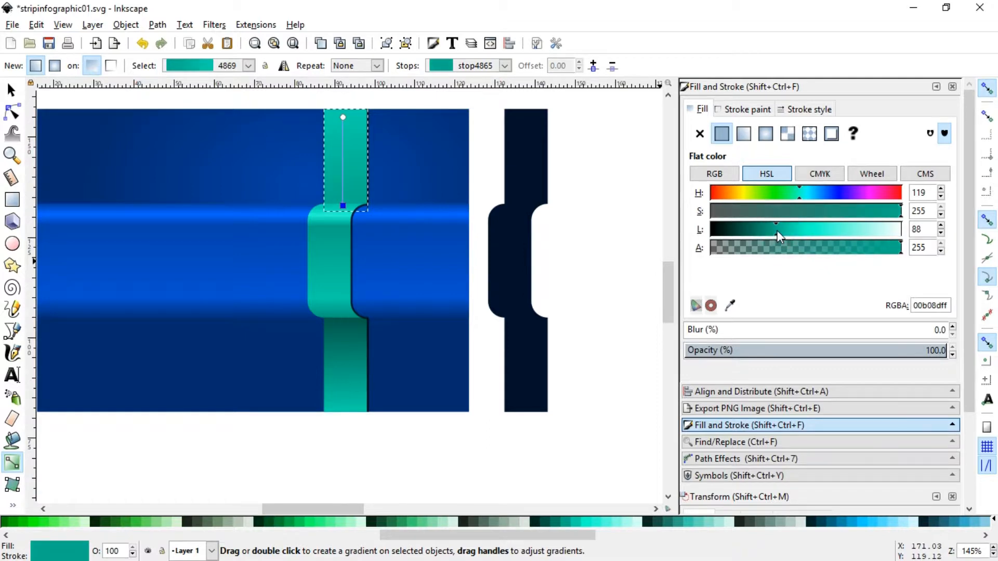
pyautogui.click(10, 89)
pyautogui.click(339, 286)
pyautogui.click(603, 264)
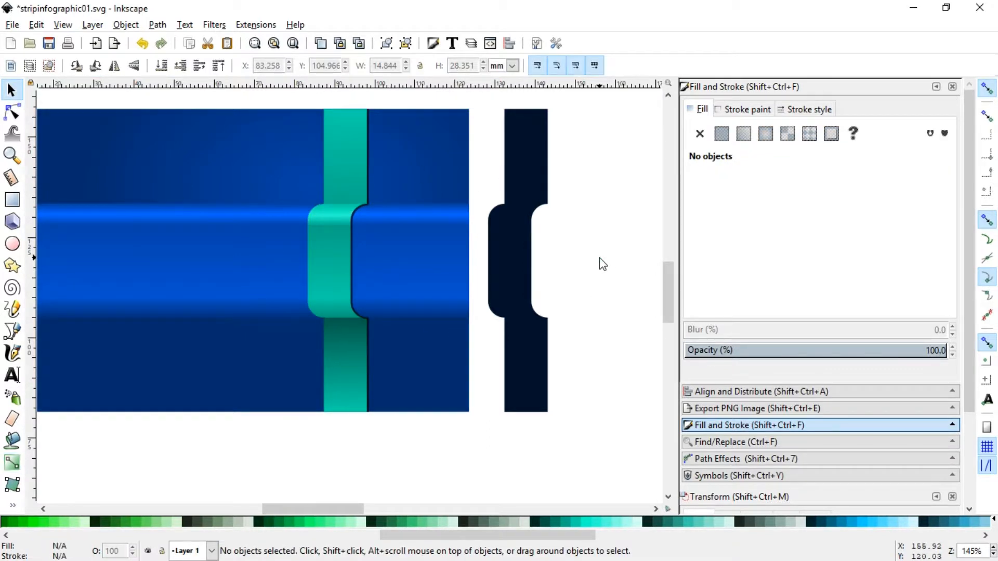
# - Recolour the black edge line to pale green d7f4e3 at 52.4% opacity
pyautogui.click(370, 198)
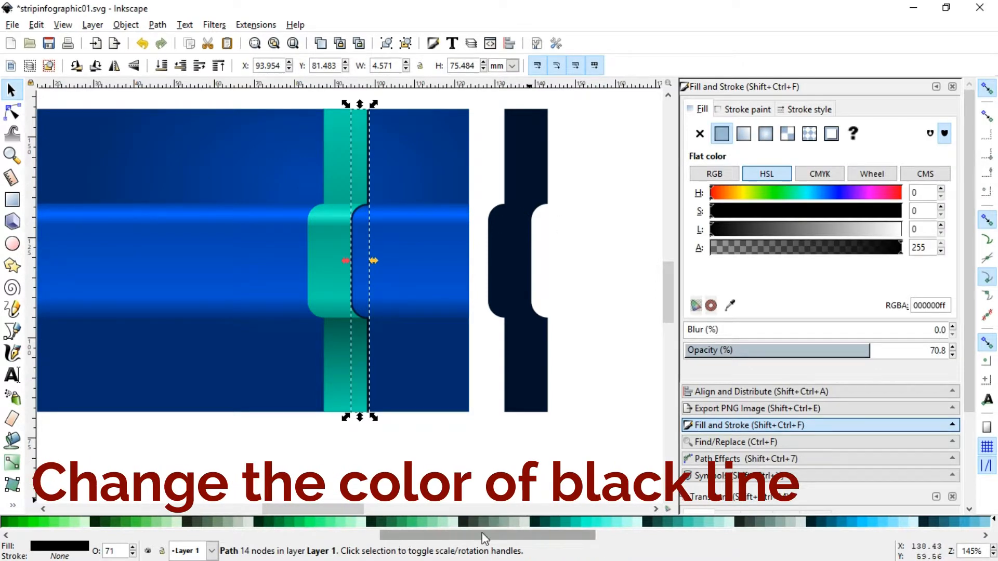
pyautogui.moveTo(483, 538); pyautogui.dragTo(84, 535)
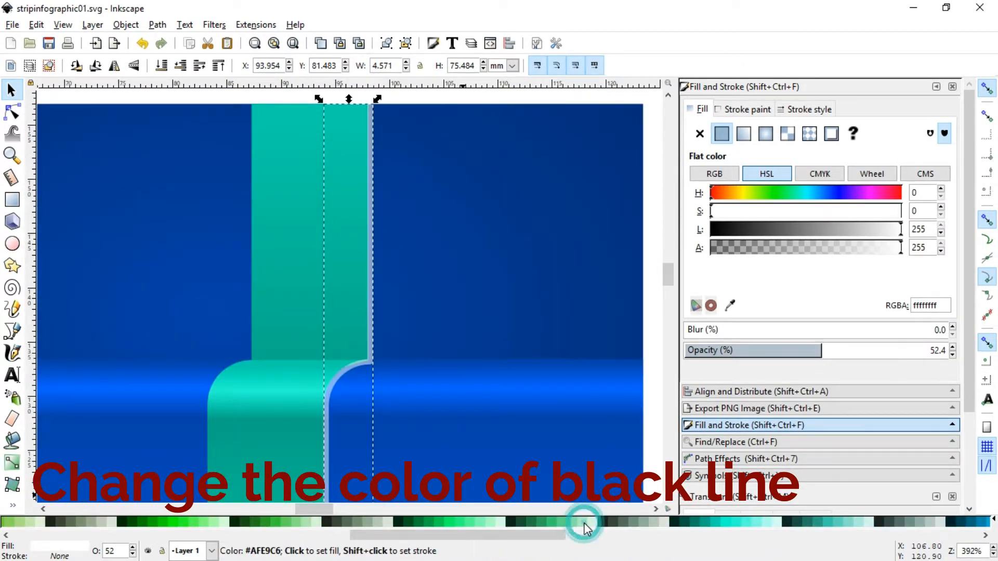
pyautogui.click(583, 525)
pyautogui.click(592, 522)
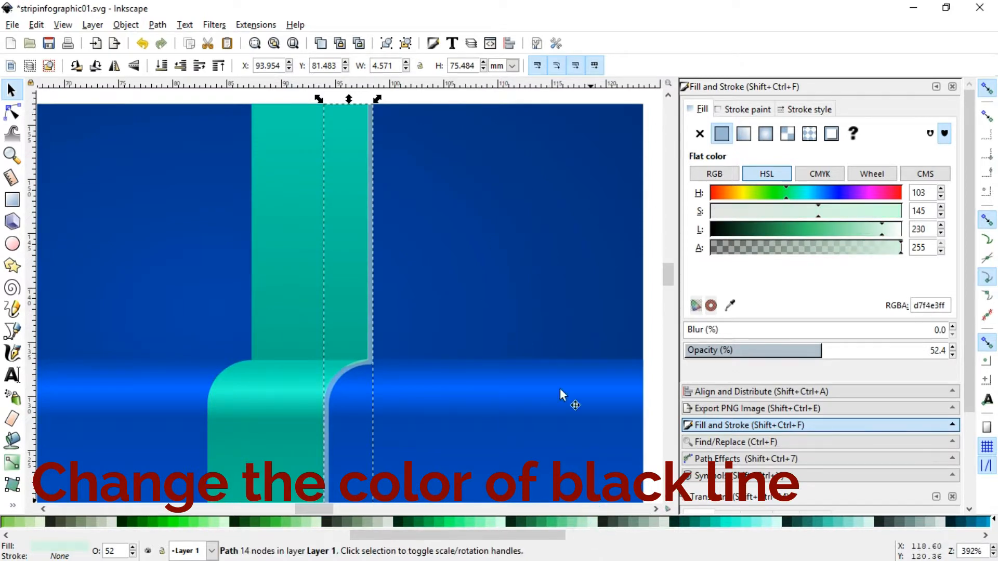
# - Move the dark strip silhouette onto the blue band, just to the right of the teal strip
pyautogui.press('-')
pyautogui.press('-')
pyautogui.click(444, 156)
pyautogui.moveTo(666, 269); pyautogui.dragTo(669, 292)
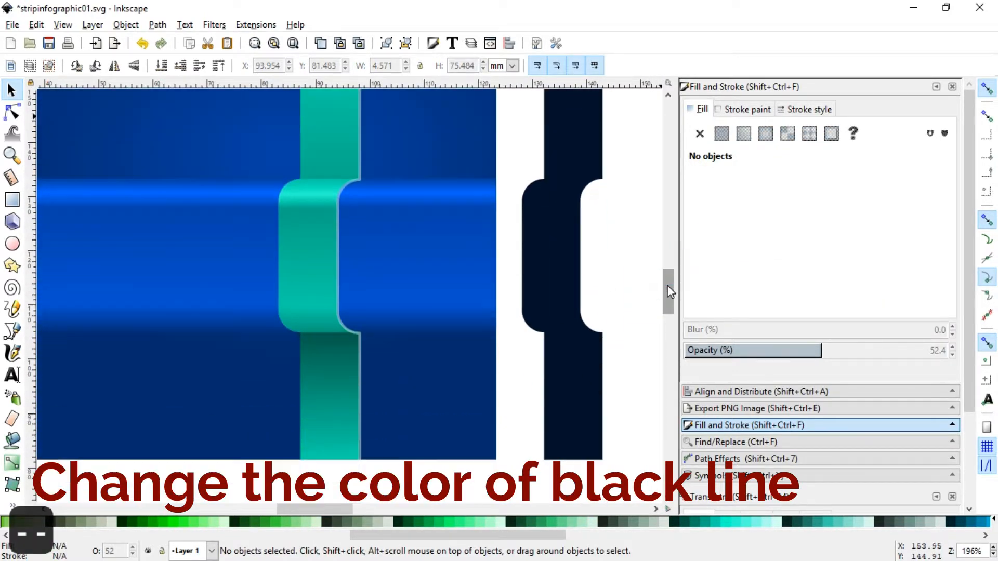
pyautogui.scroll(2, 575, 298)
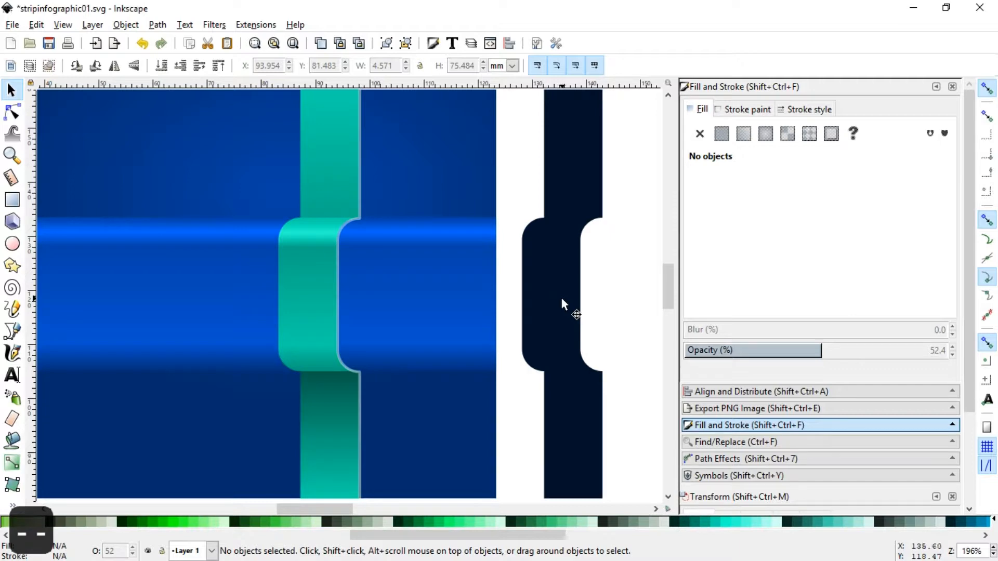
pyautogui.click(561, 295)
pyautogui.moveTo(566, 298)
pyautogui.mouseDown()
pyautogui.moveTo(356, 291)
pyautogui.moveTo(401, 308)
pyautogui.moveTo(399, 294)
pyautogui.moveTo(433, 299)
pyautogui.mouseUp()
pyautogui.click(575, 326)
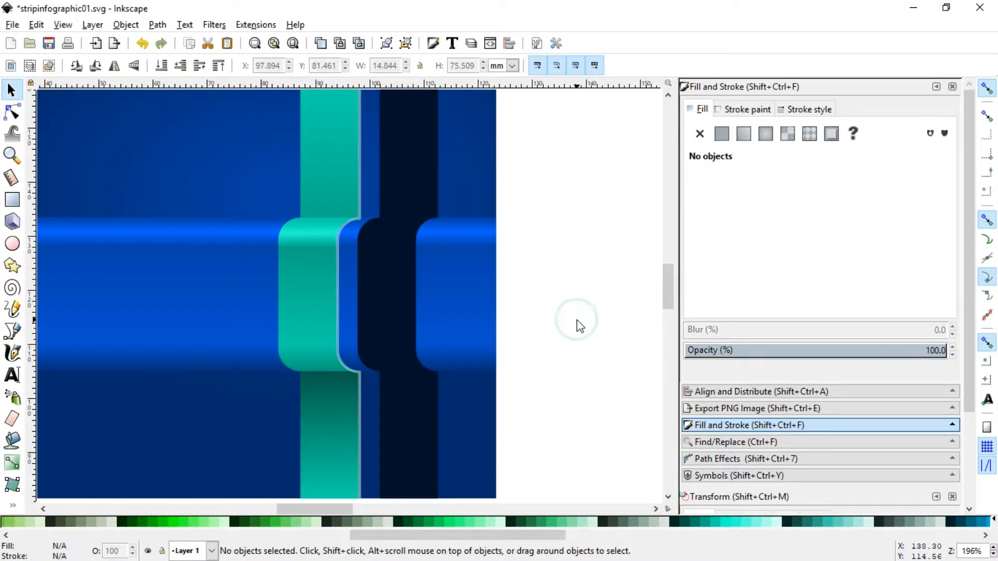
# - Select the three teal strip pieces together with their edge line and raise them to the top
pyautogui.press('-')
pyautogui.moveTo(279, 111); pyautogui.dragTo(383, 485)
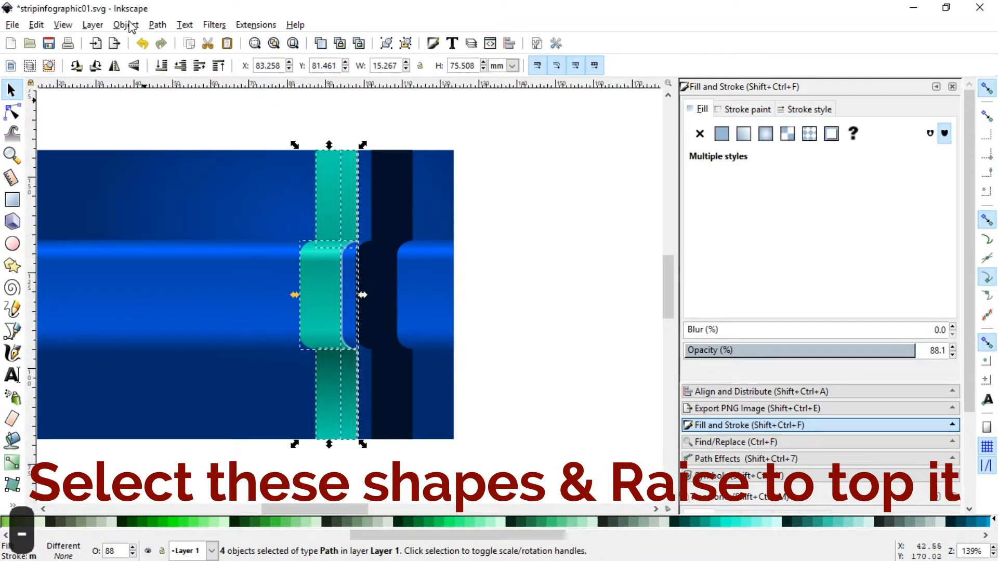
pyautogui.click(130, 26)
pyautogui.click(130, 288)
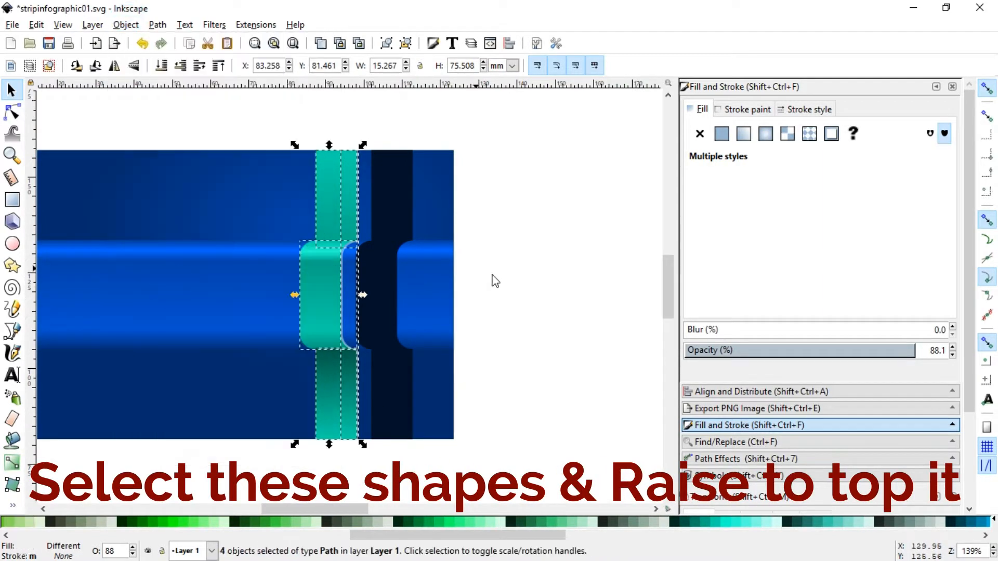
pyautogui.click(492, 279)
# - Move the dark silhouette behind the teal strip and shift its left-side nodes slightly beyond the strip's left edge
pyautogui.click(371, 209)
pyautogui.moveTo(371, 210); pyautogui.dragTo(344, 217)
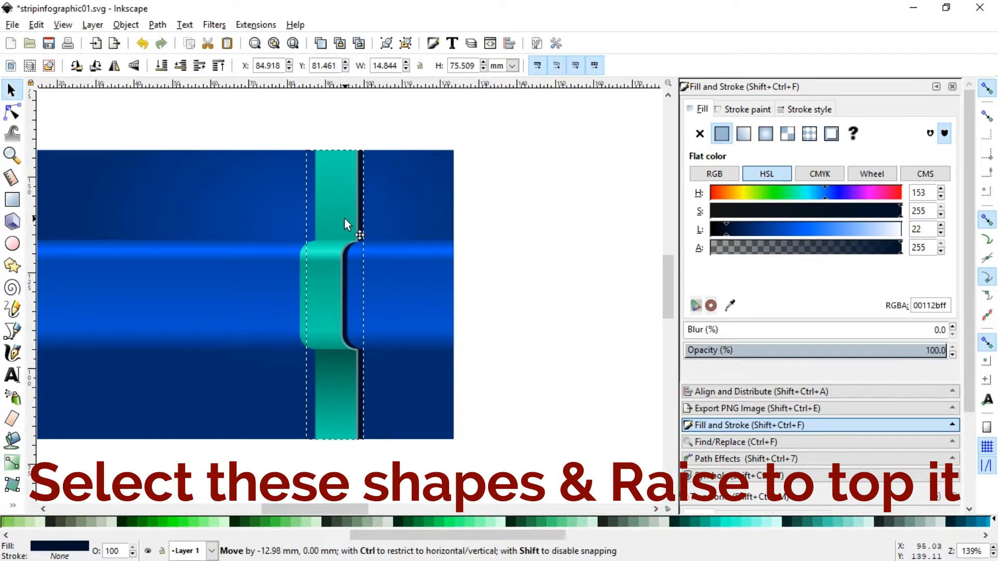
pyautogui.press('n')
pyautogui.moveTo(285, 123); pyautogui.dragTo(314, 439)
pyautogui.press('s')
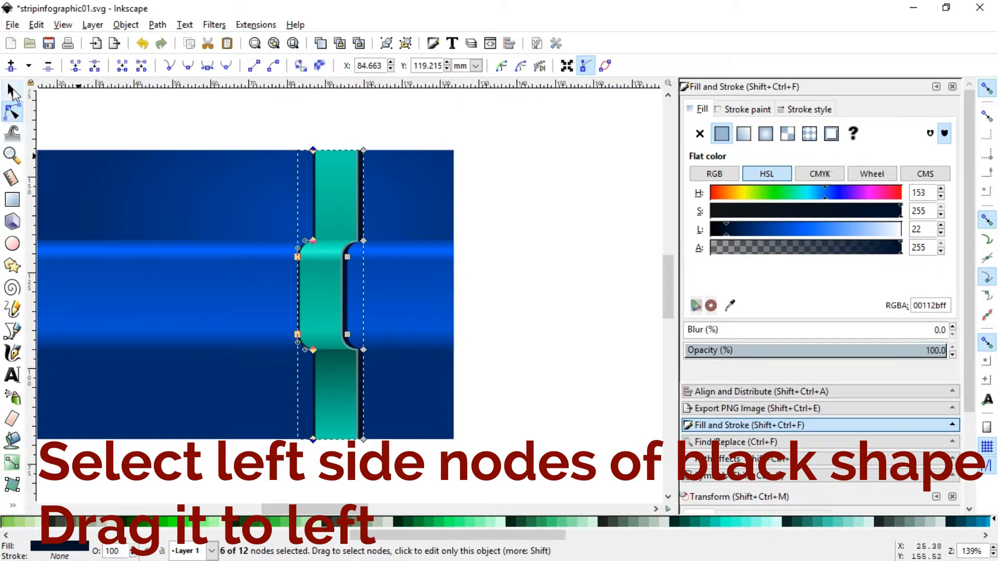
pyautogui.click(531, 230)
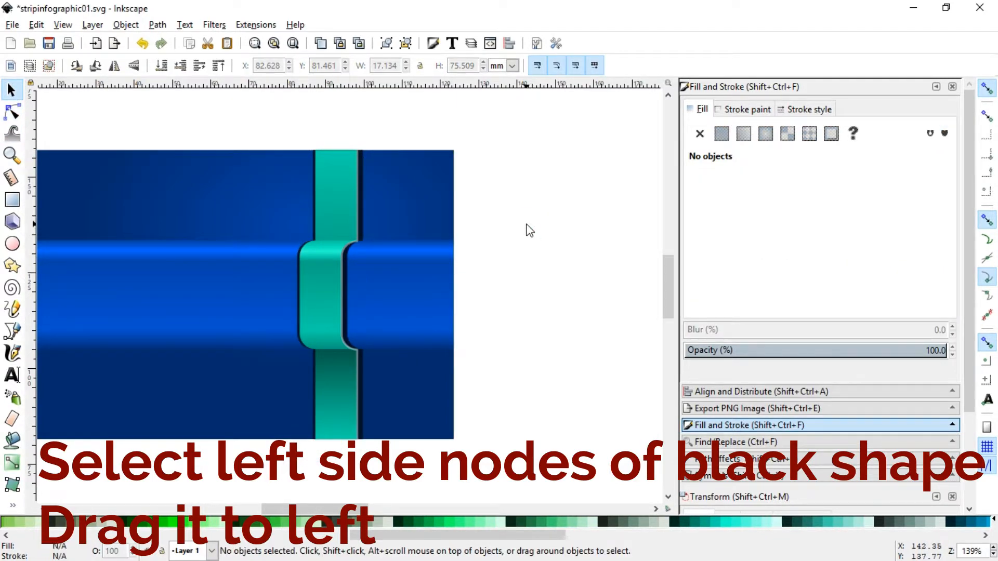
# - Blur the dark silhouette behind the teal strip by 3.6%
pyautogui.moveTo(289, 119); pyautogui.dragTo(414, 454)
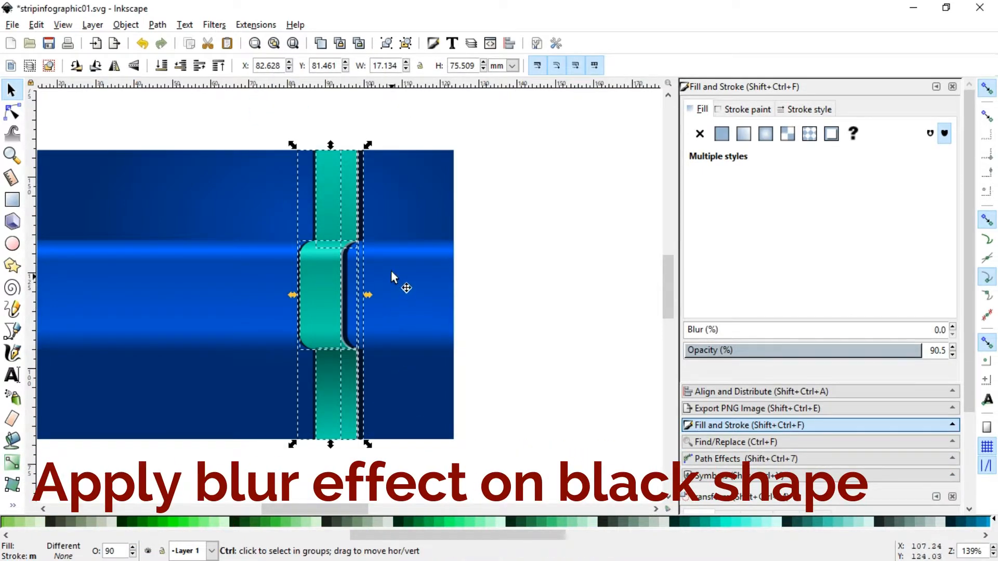
pyautogui.click(550, 251)
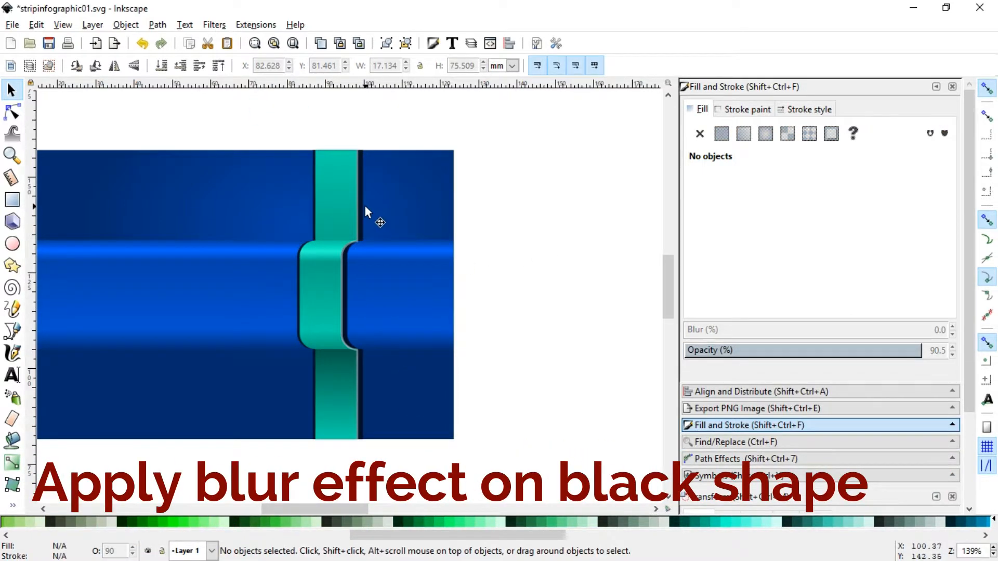
pyautogui.click(361, 218)
pyautogui.moveTo(689, 331); pyautogui.dragTo(693, 330)
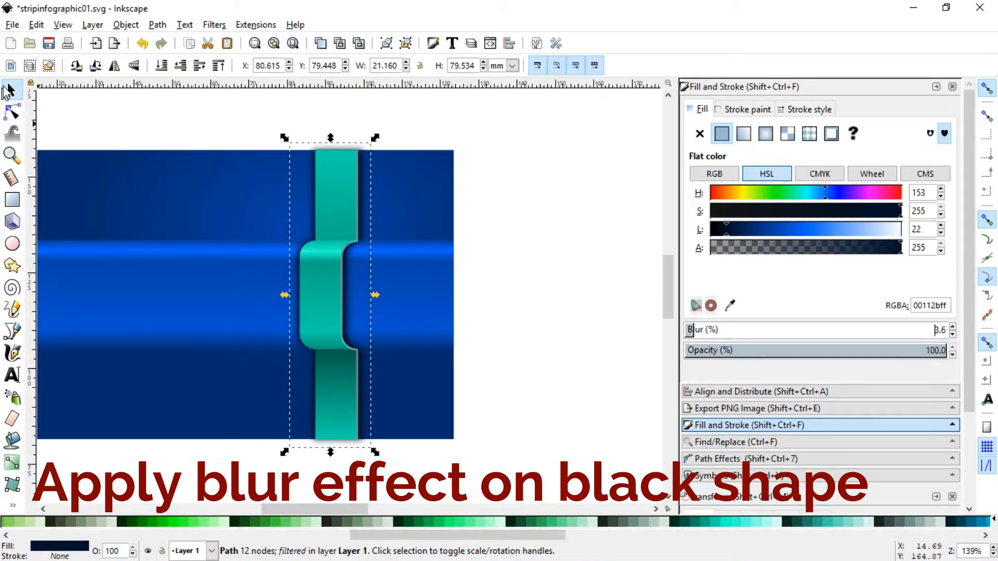
pyautogui.click(205, 125)
# - Duplicate the whole teal strip with its edge line and shadow, and place the copy about 13 mm to the left
pyautogui.moveTo(258, 122); pyautogui.dragTo(408, 454)
pyautogui.hotkey('ctrl', 'd')
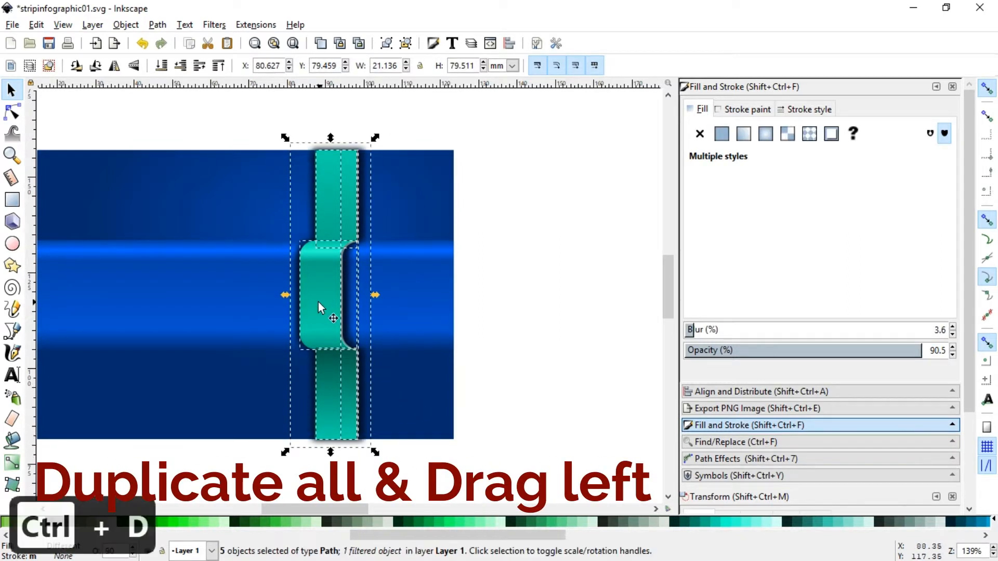
pyautogui.moveTo(318, 302); pyautogui.dragTo(266, 301)
pyautogui.click(11, 155)
pyautogui.moveTo(178, 201); pyautogui.dragTo(398, 286)
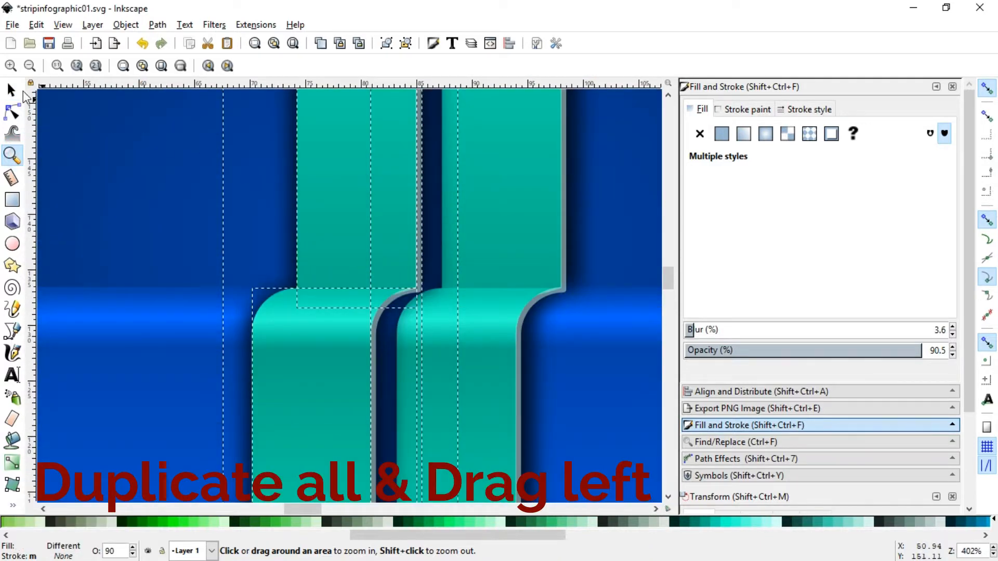
# - Move the copied teal strip right to close the gap, and duplicate it twice leftward for four evenly spaced strips about 11 mm apart
pyautogui.click(11, 89)
pyautogui.moveTo(367, 219); pyautogui.dragTo(359, 221)
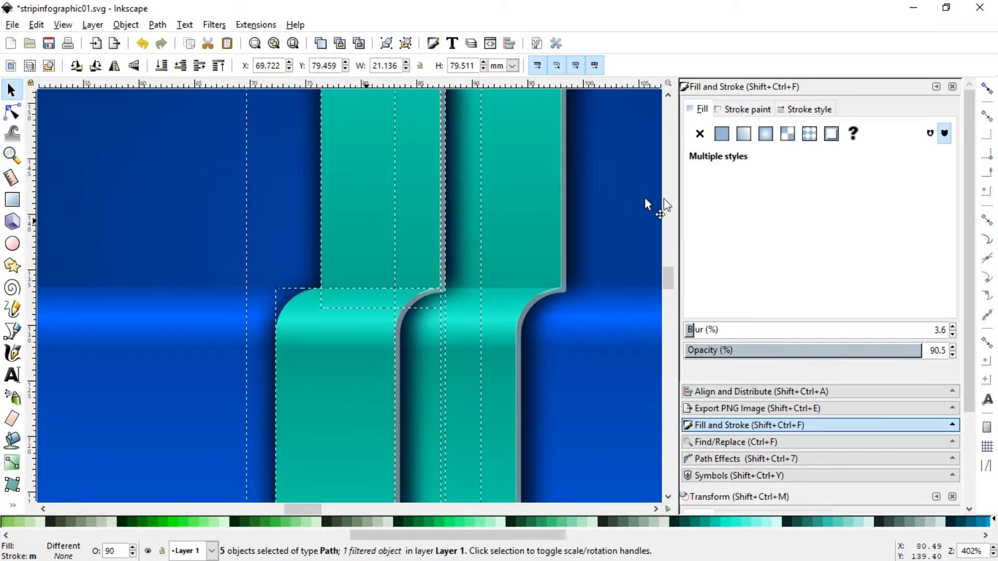
pyautogui.press('-')
pyautogui.hotkey('ctrl', 'd')
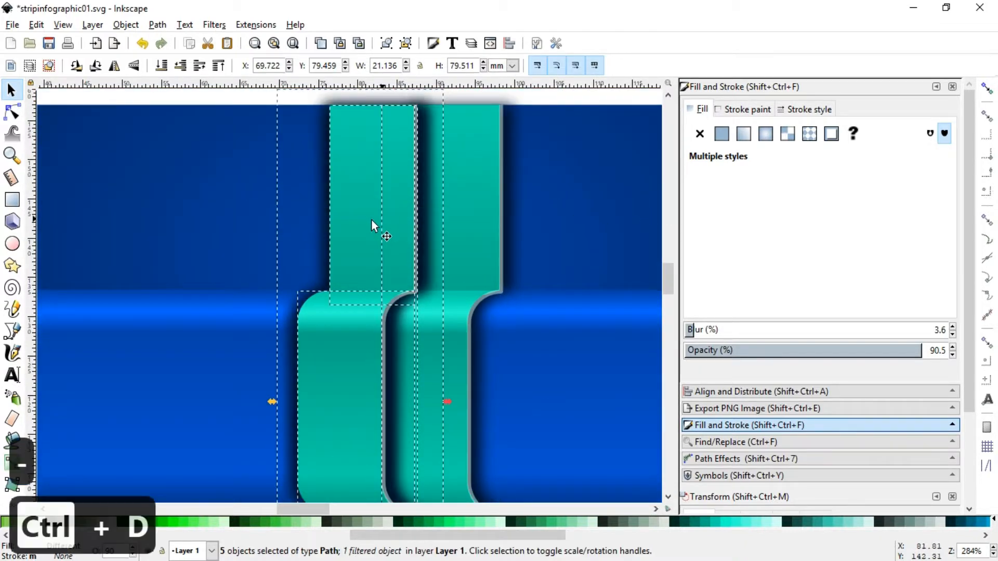
pyautogui.moveTo(354, 220); pyautogui.dragTo(193, 248)
pyautogui.hotkey('ctrl', 'd')
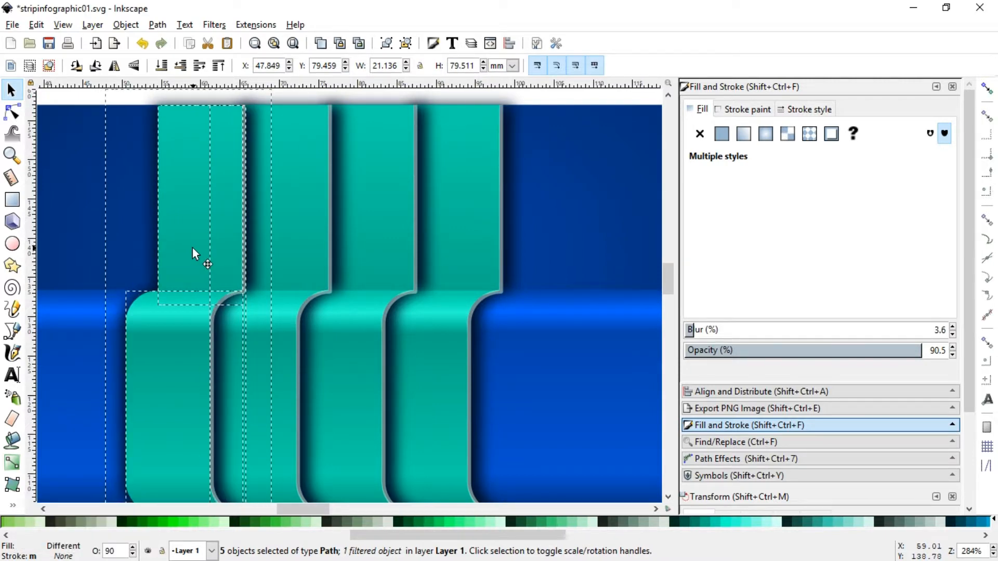
pyautogui.press('-')
pyautogui.press('-')
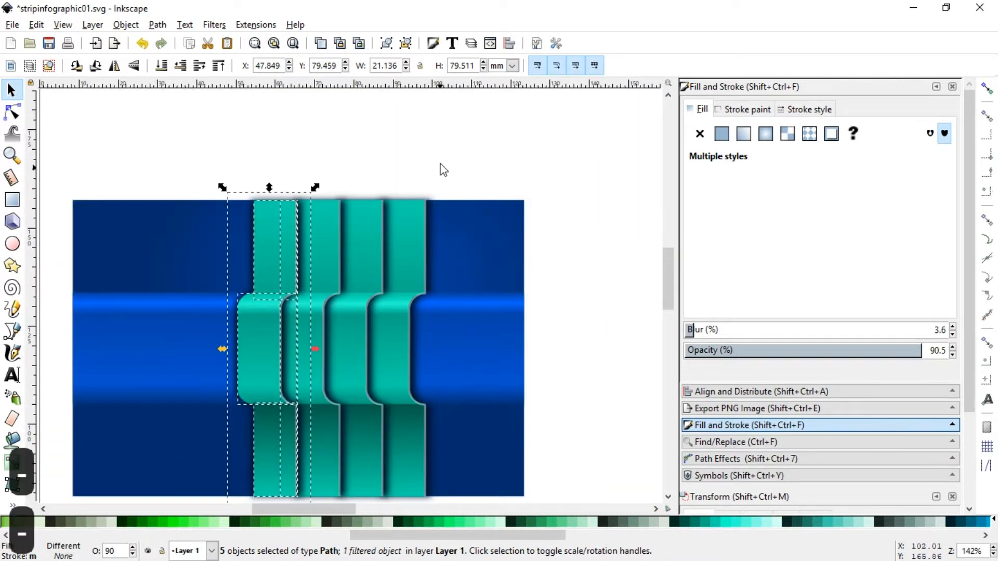
pyautogui.click(439, 167)
pyautogui.moveTo(664, 284); pyautogui.dragTo(667, 288)
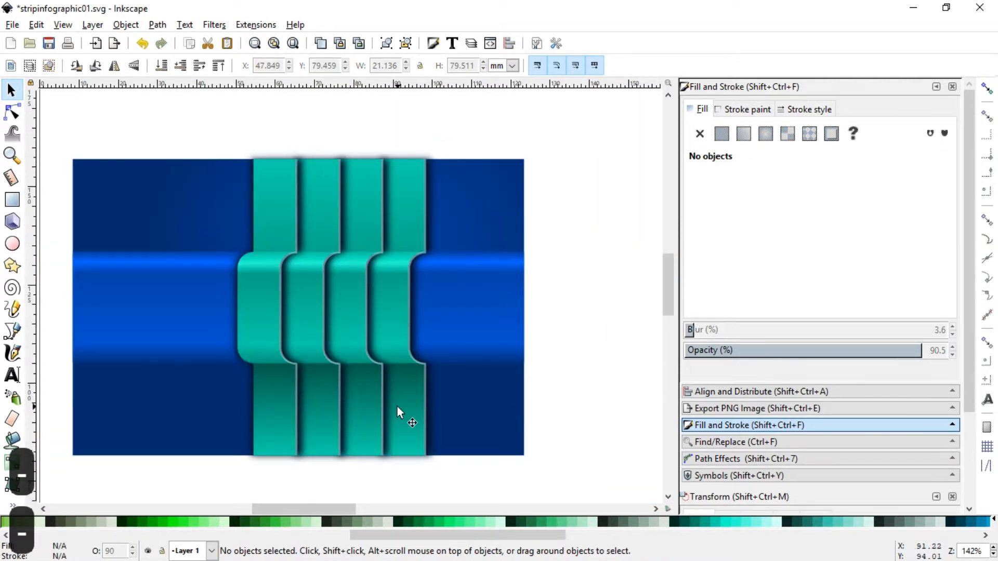
# - Recolour the gradient of the third strip's lower piece from dark blue at the fold to #0066FF at the bottom edge
pyautogui.click(357, 409)
pyautogui.press('g')
pyautogui.click(356, 360)
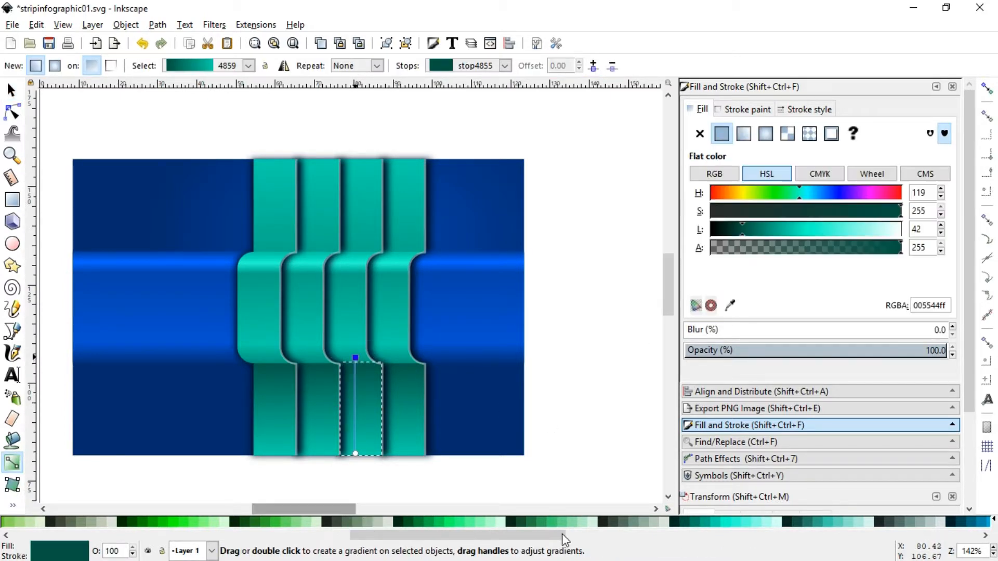
pyautogui.hscroll(5, 623, 531)
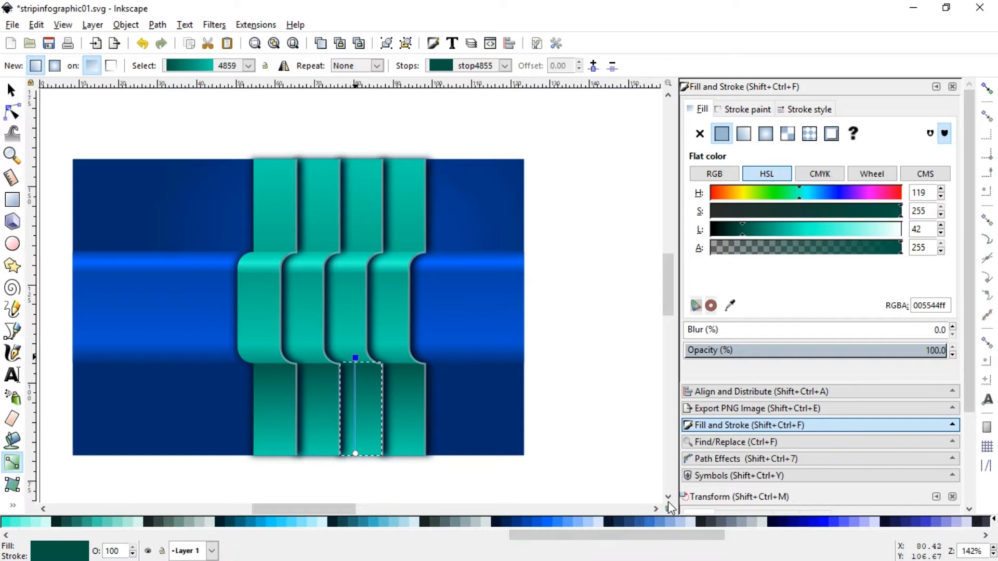
pyautogui.click(540, 523)
pyautogui.click(356, 454)
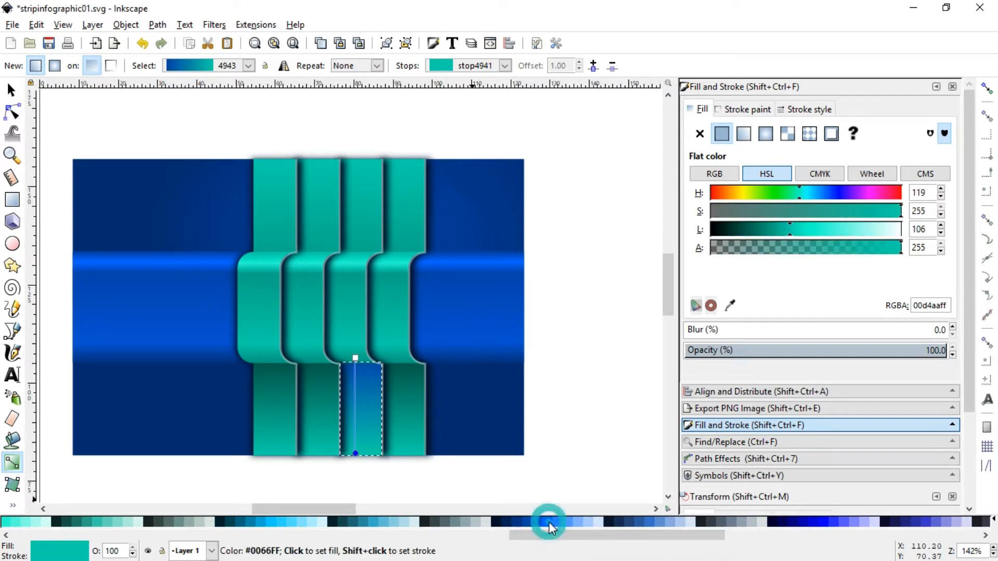
pyautogui.click(549, 522)
# - Recolour the third strip's middle gradient: #0044AA at both ends, #5599FF at 0.09, #0055D4 at 0.18 and #0066FF at 0.83
pyautogui.click(364, 305)
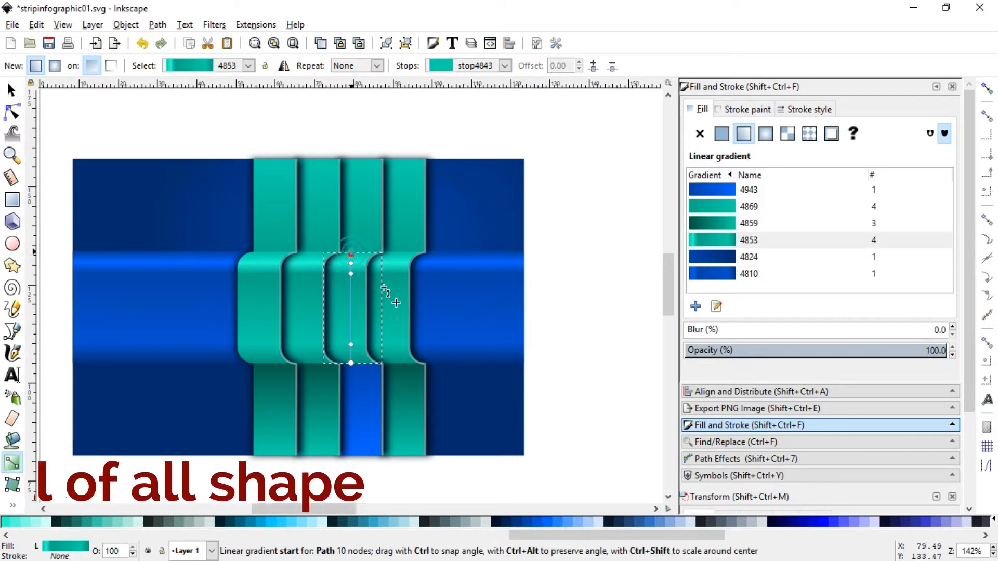
pyautogui.click(351, 255)
pyautogui.click(527, 520)
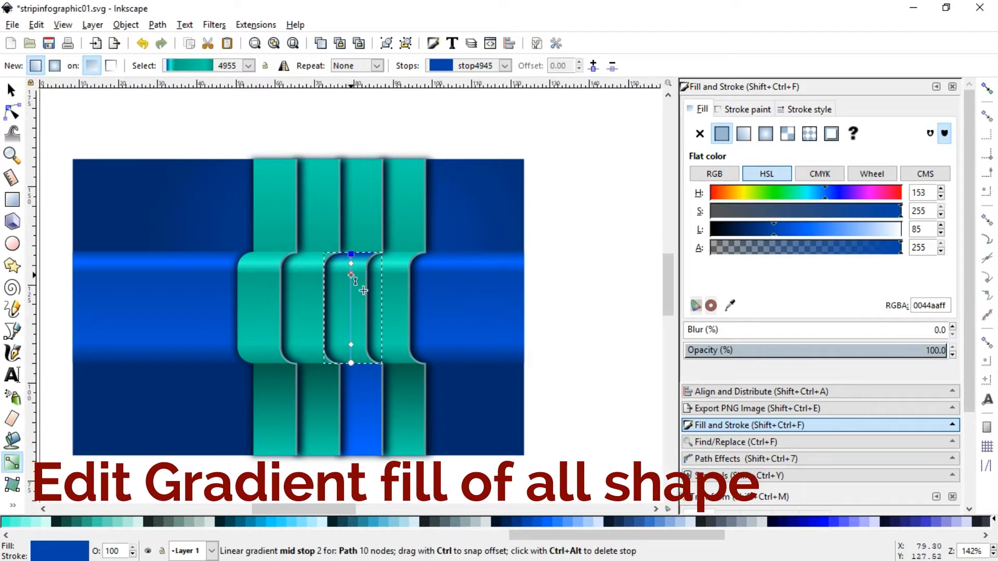
pyautogui.doubleClick(350, 273)
pyautogui.click(539, 526)
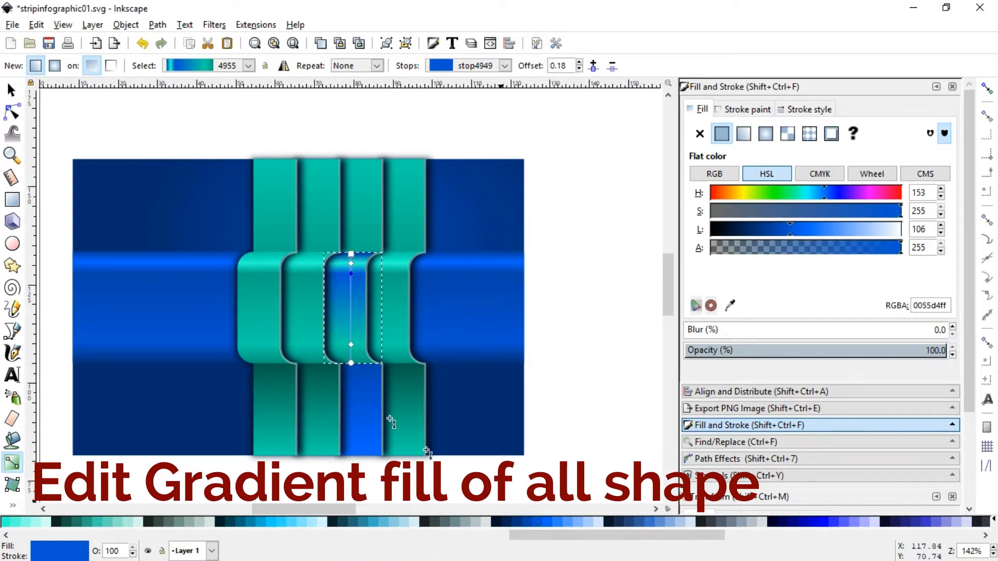
pyautogui.click(351, 345)
pyautogui.click(551, 522)
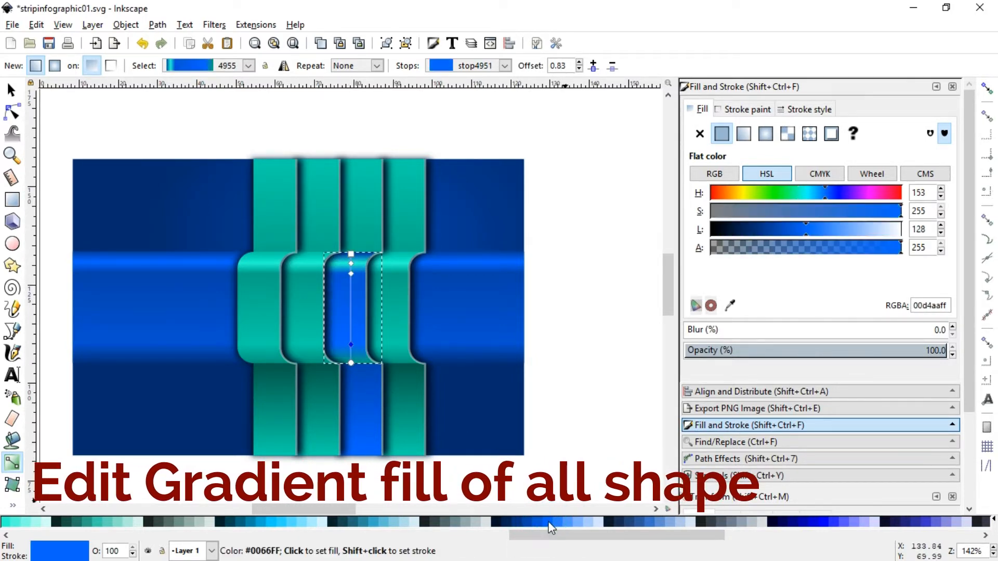
pyautogui.click(351, 362)
pyautogui.click(526, 522)
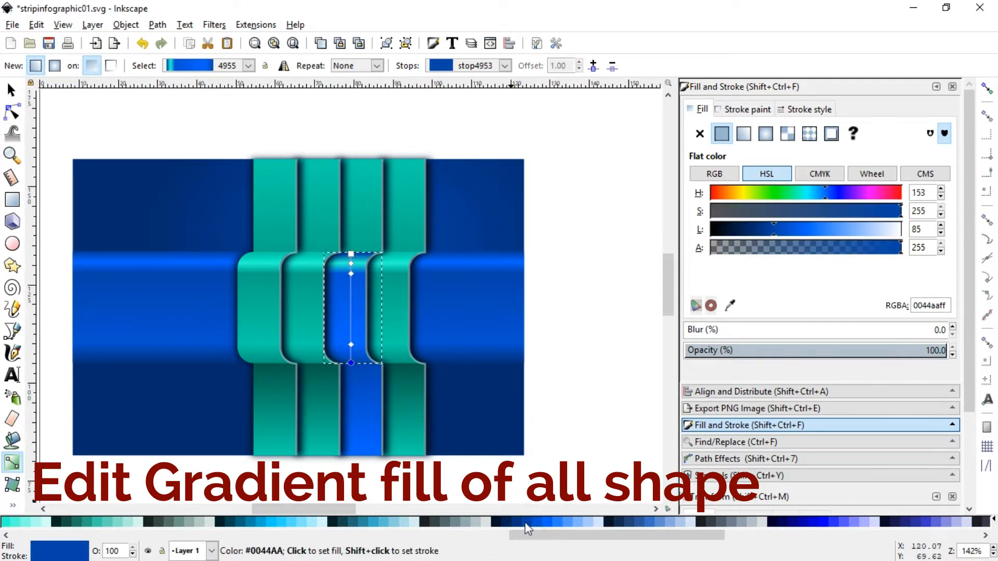
pyautogui.click(350, 263)
pyautogui.click(568, 523)
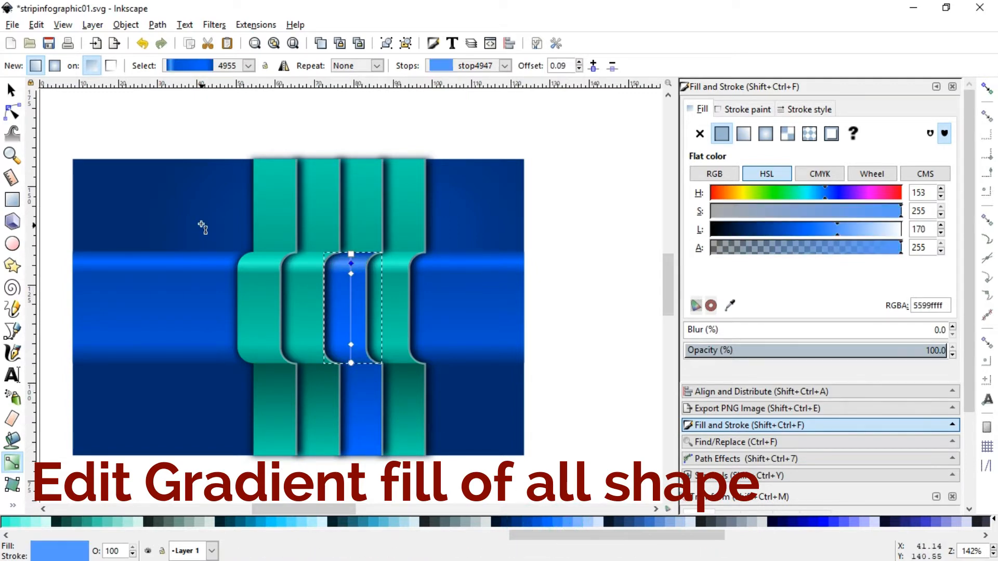
# - Apply the blue linear gradient of the third strip's lower piece to its upper piece
pyautogui.click(12, 89)
pyautogui.click(367, 214)
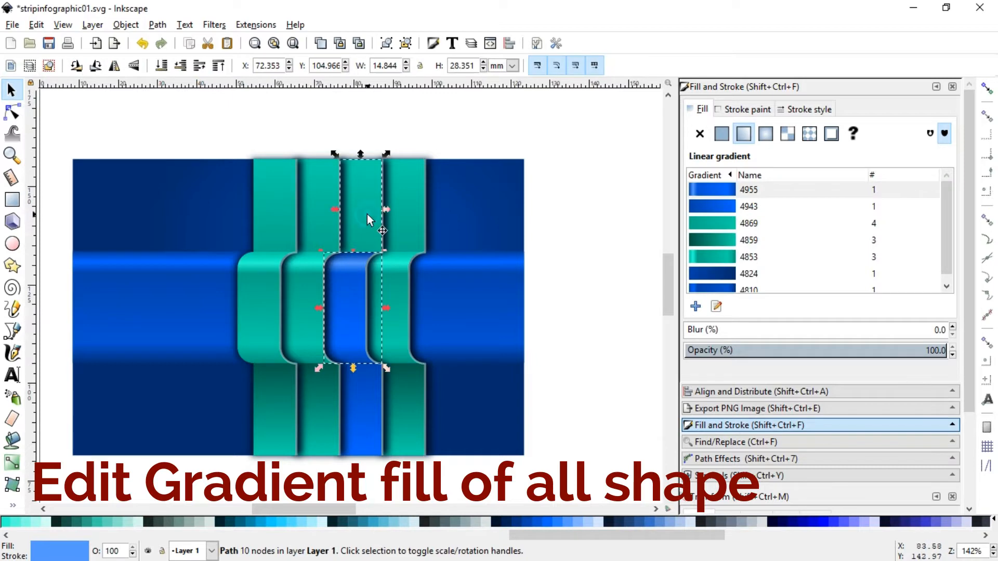
pyautogui.click(726, 208)
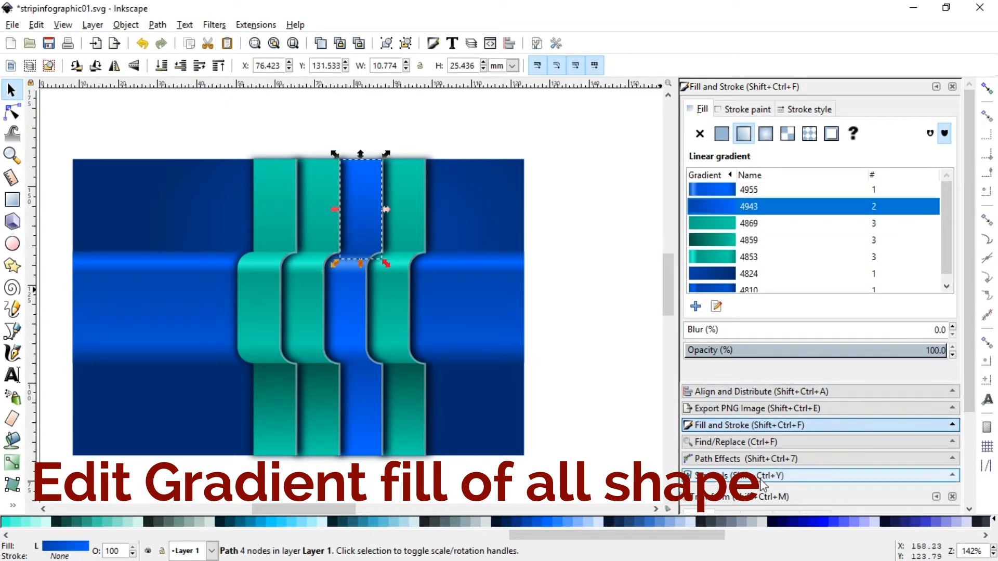
pyautogui.click(576, 328)
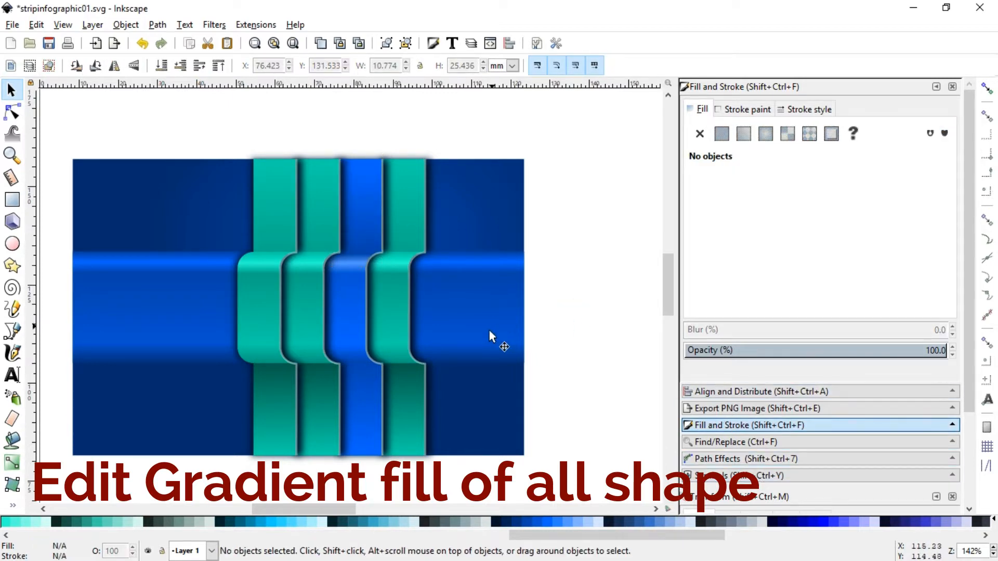
# - Recolour the gradient of the second strip's upper piece from #FF0066 at the top edge to #AA0044 at the fold
pyautogui.click(323, 214)
pyautogui.moveTo(568, 536); pyautogui.dragTo(822, 535)
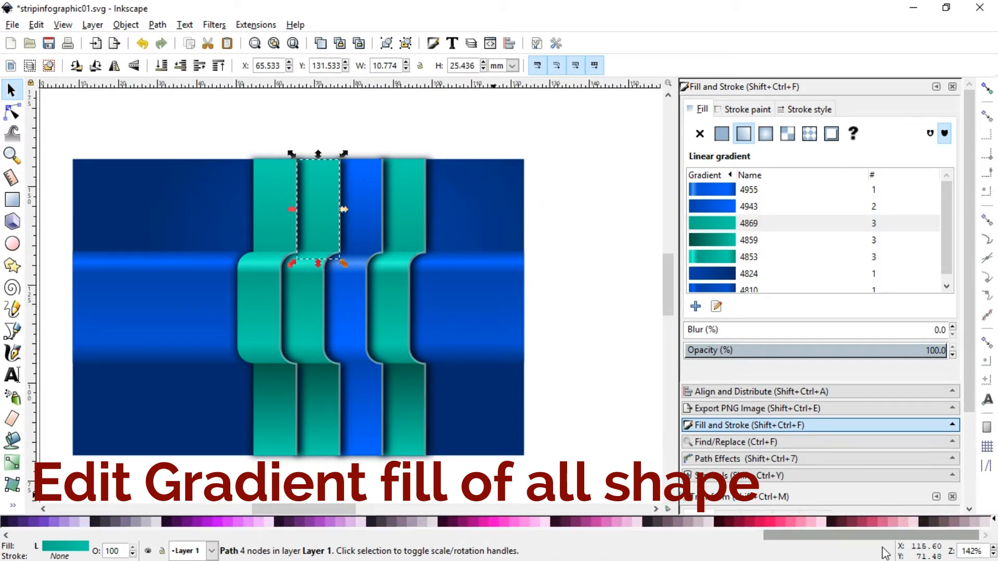
pyautogui.click(765, 521)
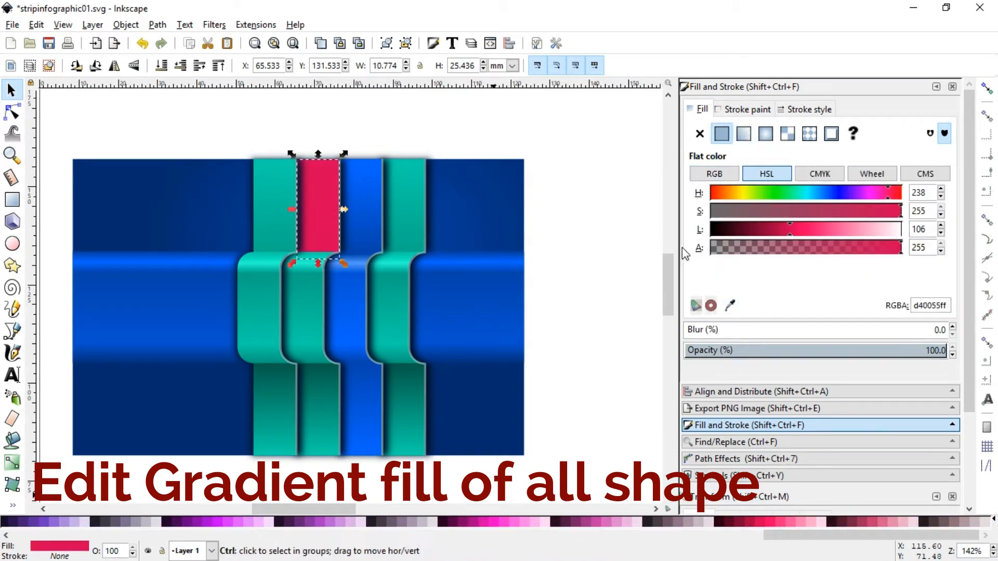
pyautogui.hotkey('ctrl', 'z')
pyautogui.click(716, 306)
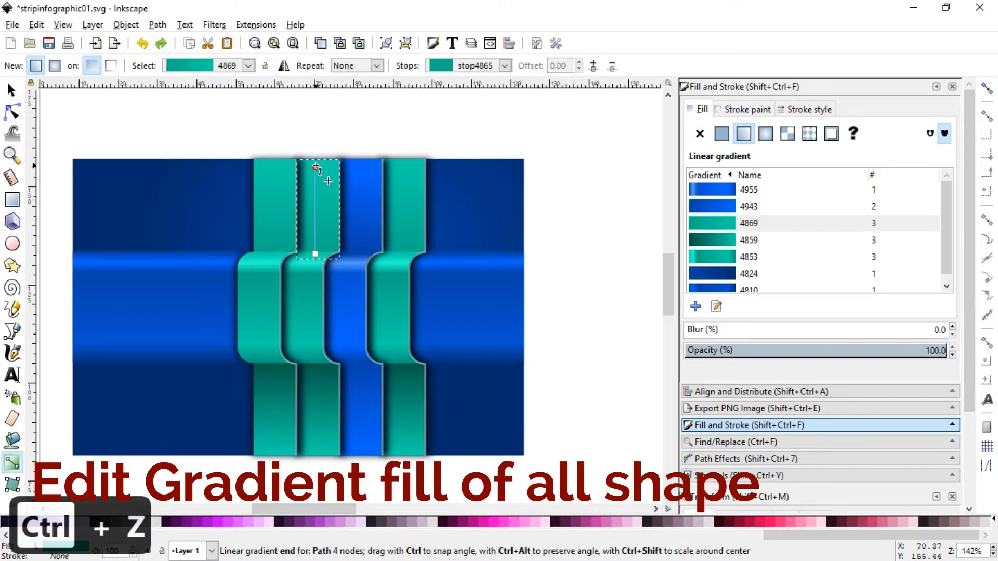
pyautogui.click(314, 168)
pyautogui.click(771, 521)
pyautogui.click(315, 254)
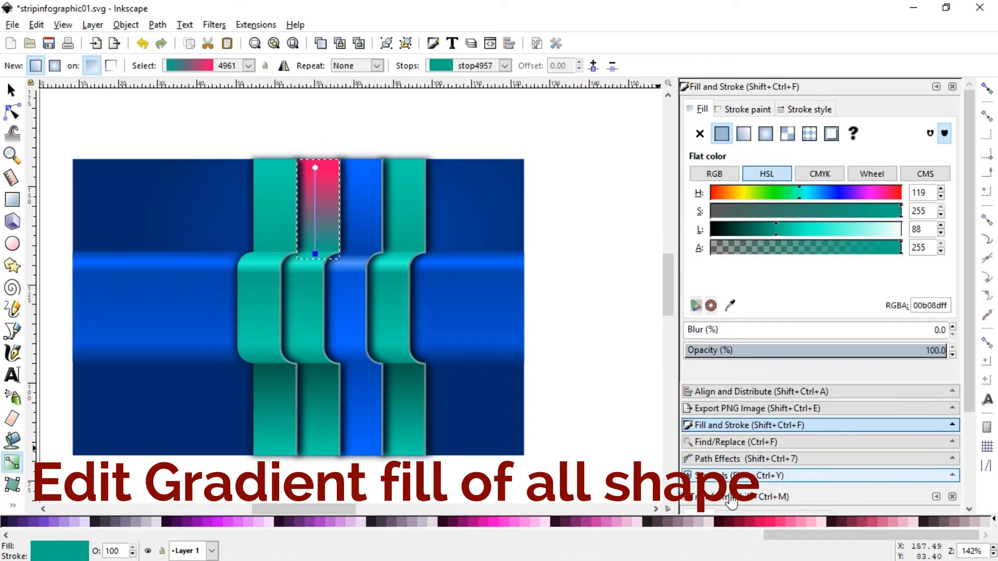
pyautogui.click(751, 528)
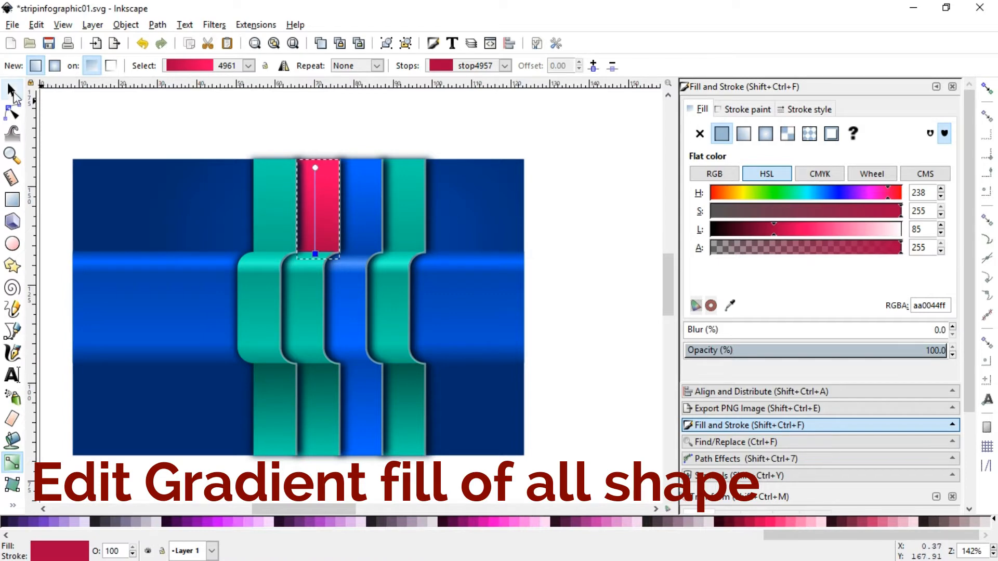
# - Apply the crimson linear gradient of the second strip's upper piece to its lower piece
pyautogui.click(11, 90)
pyautogui.click(318, 397)
pyautogui.moveTo(947, 228); pyautogui.dragTo(940, 180)
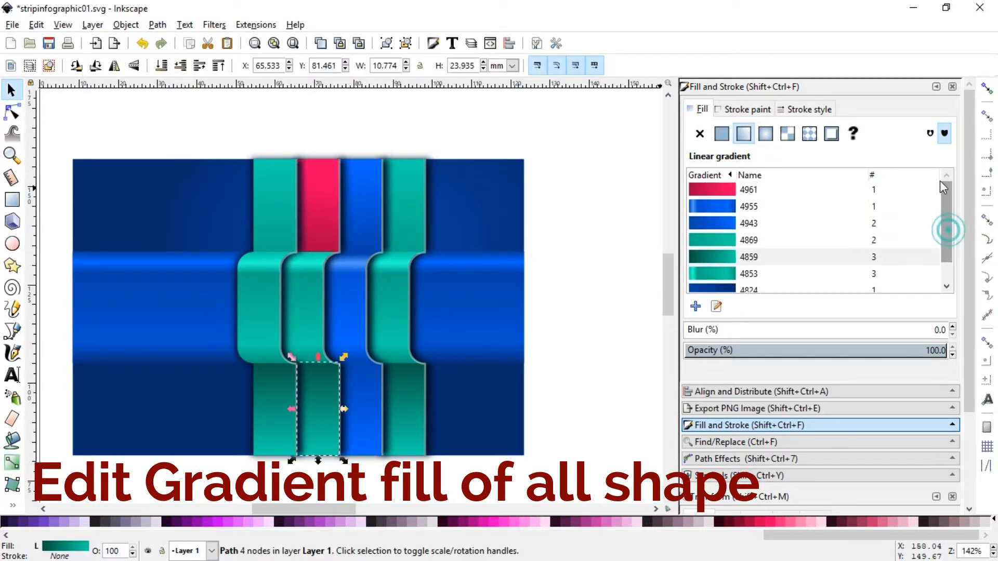
pyautogui.click(747, 189)
pyautogui.click(717, 306)
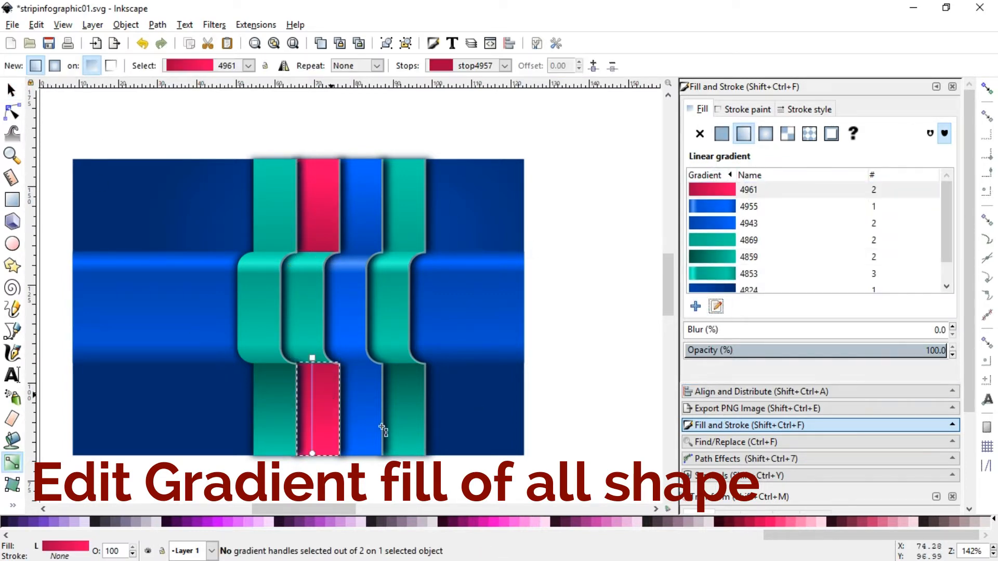
# - Recolour the end stops of the second strip's middle gradient, dark crimson at the upper end and #AA0044 at the lower end
pyautogui.click(11, 90)
pyautogui.click(250, 304)
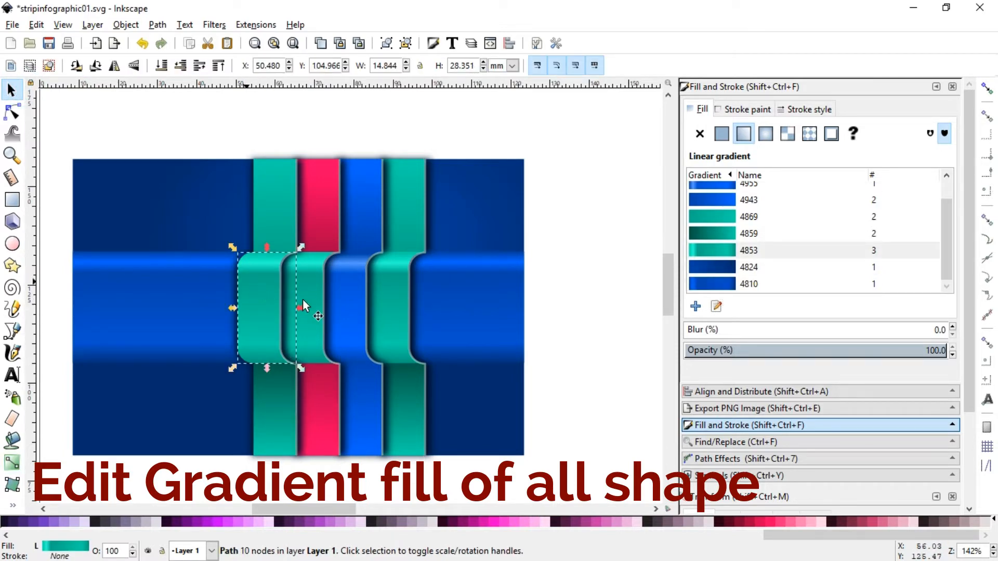
pyautogui.click(303, 305)
pyautogui.click(716, 306)
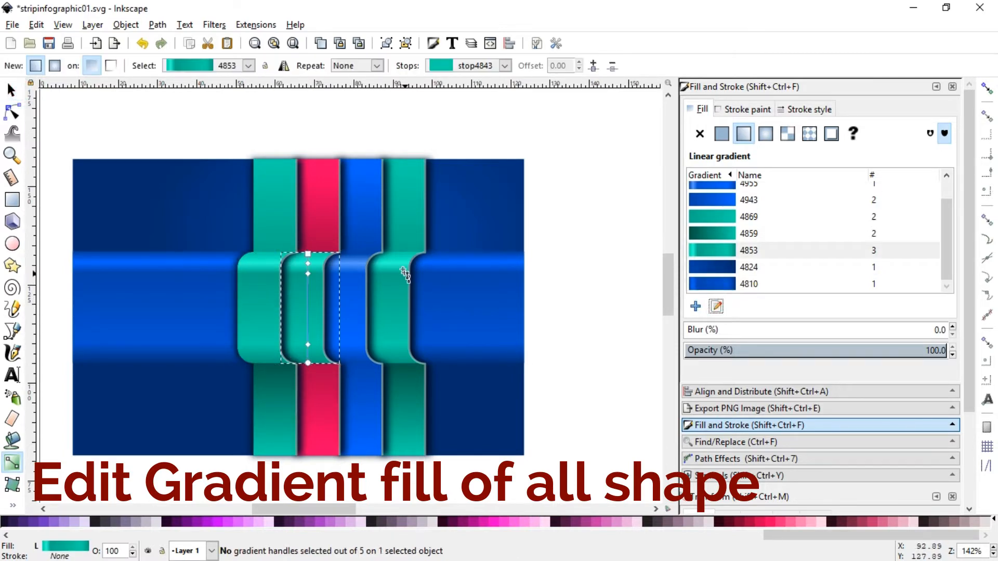
pyautogui.click(308, 253)
pyautogui.click(760, 521)
pyautogui.click(307, 363)
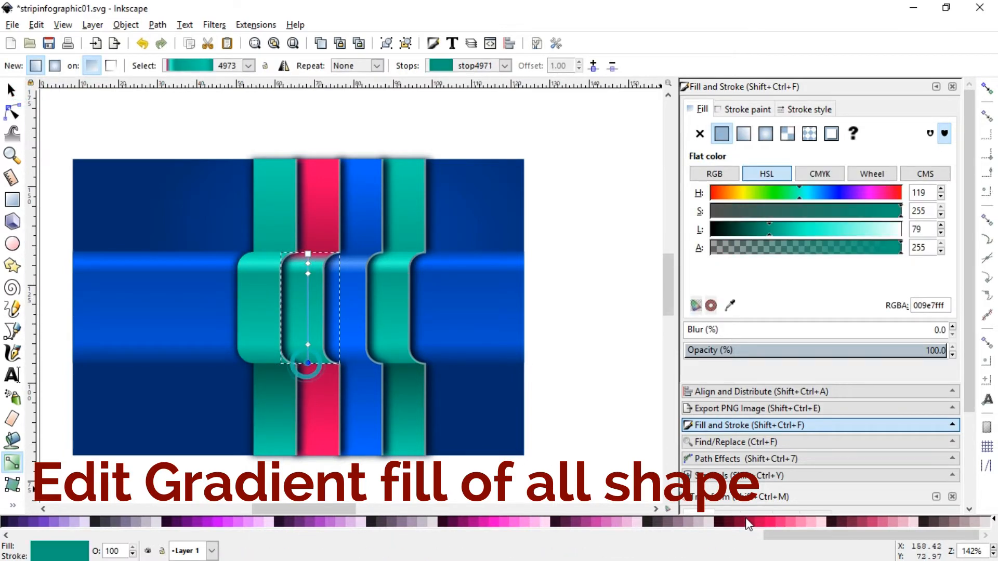
pyautogui.click(753, 522)
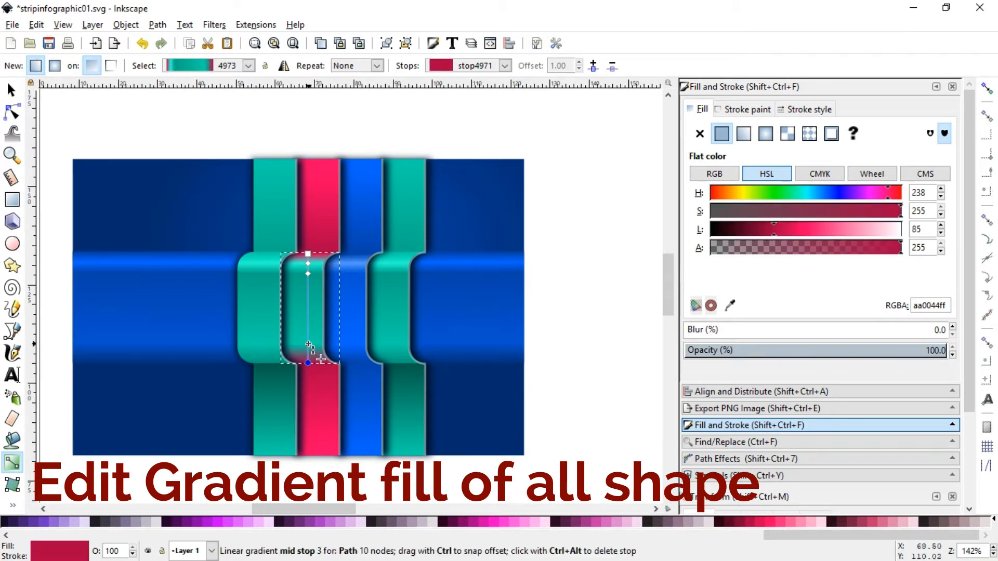
# - Set the second strip's middle gradient stops at 0.83 and 0.18 to #FF0066 and the highlight stop at 0.09 to #FF5599
pyautogui.click(308, 345)
pyautogui.click(766, 523)
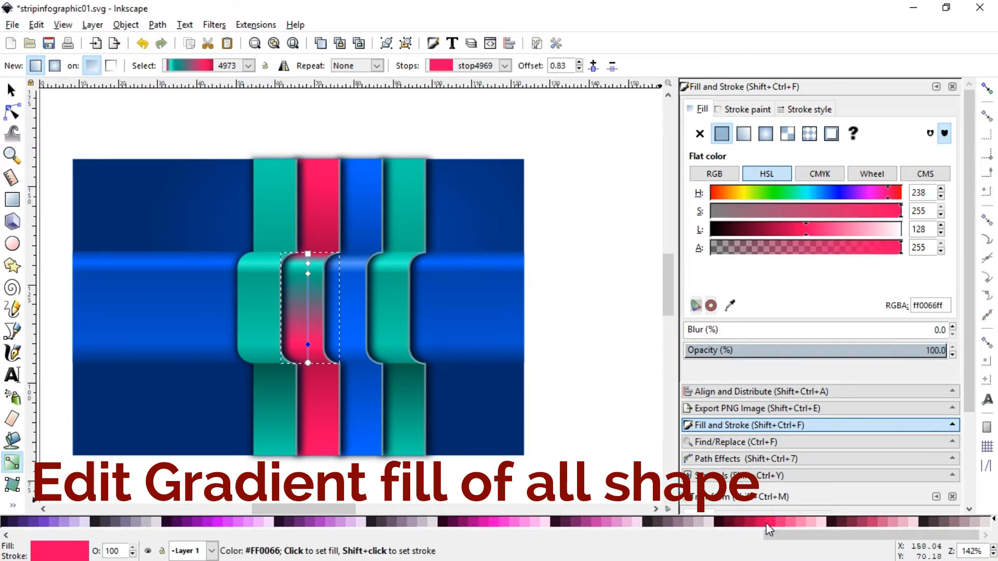
pyautogui.click(309, 273)
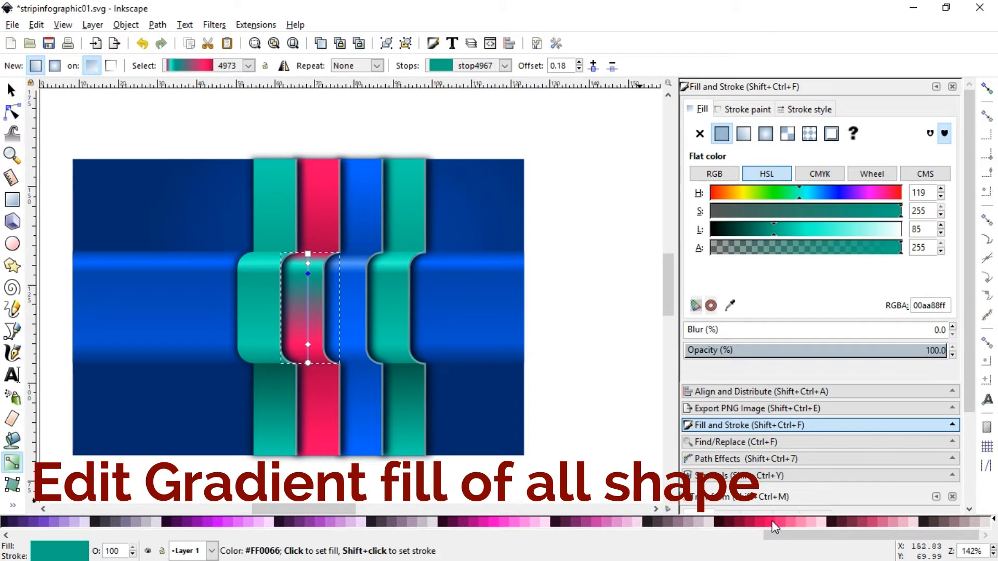
pyautogui.click(774, 526)
pyautogui.click(308, 263)
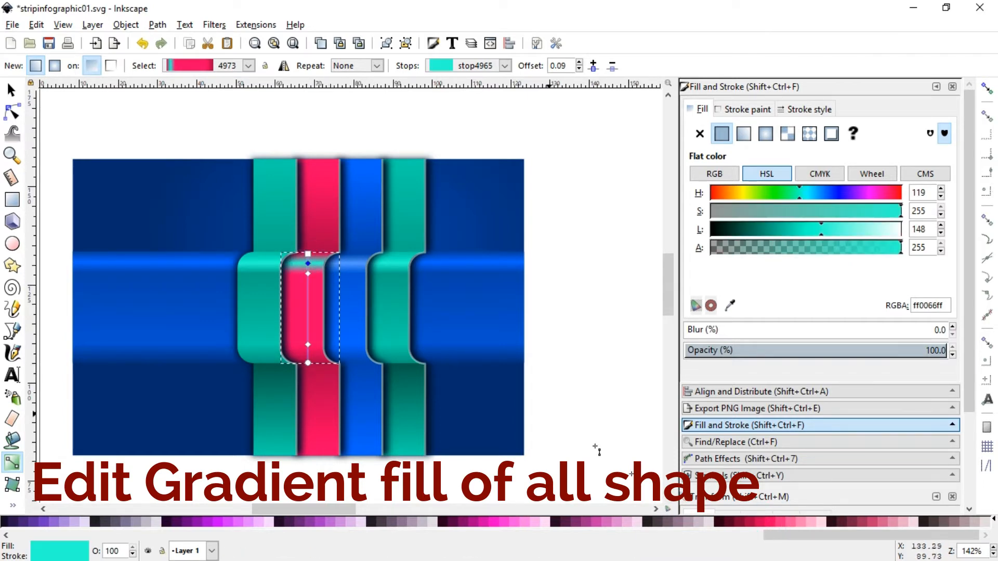
pyautogui.click(792, 522)
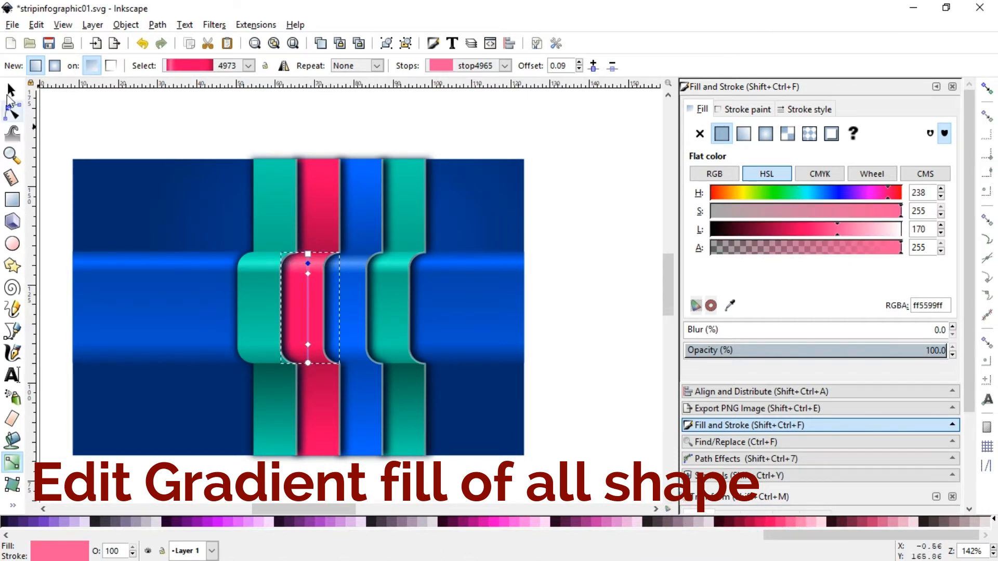
pyautogui.click(11, 89)
pyautogui.click(223, 124)
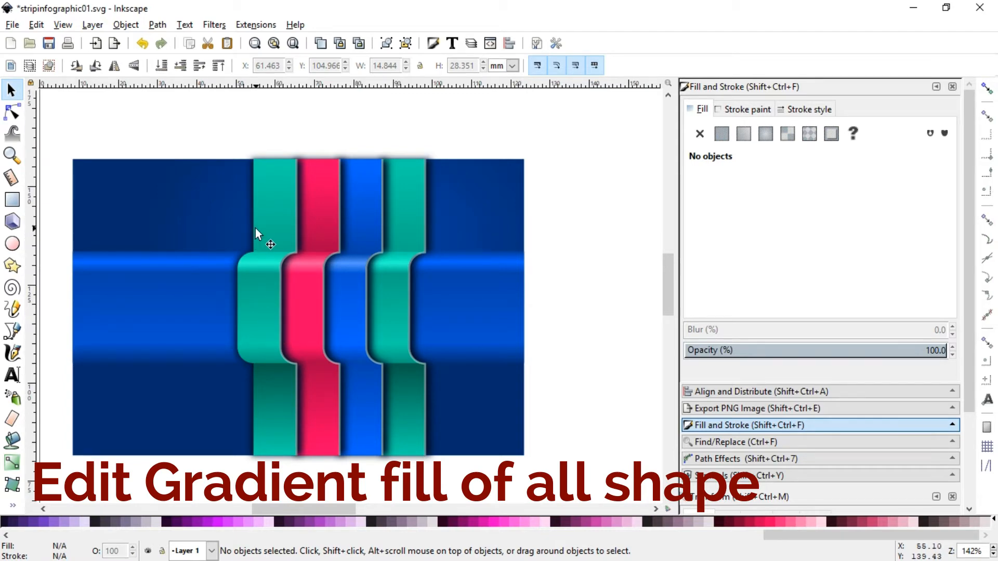
# - Recolour the gradient of the first strip's upper piece from #FFCC00 at the top edge to #FFB000 at the fold
pyautogui.click(272, 226)
pyautogui.press('g')
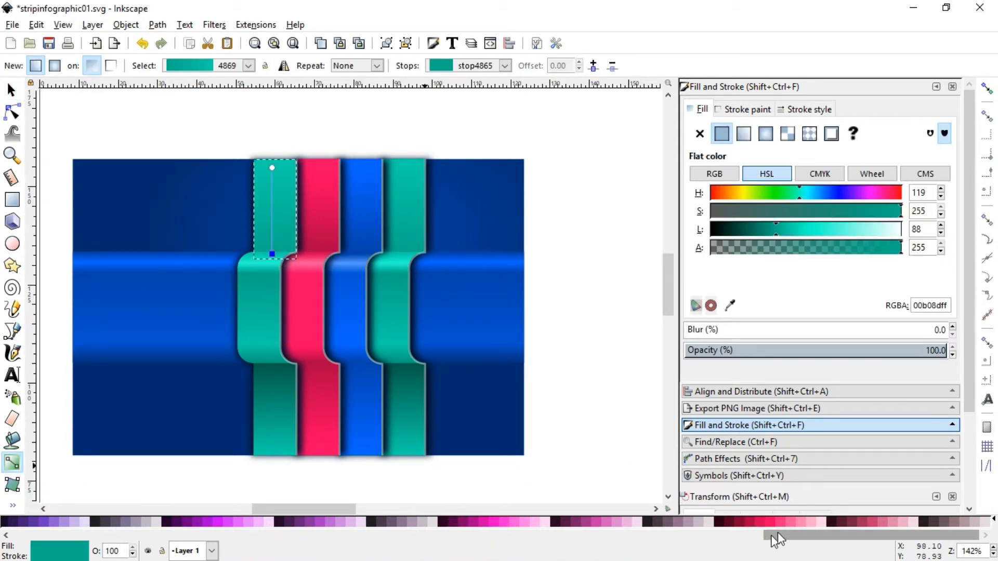
pyautogui.moveTo(779, 536); pyautogui.dragTo(148, 538)
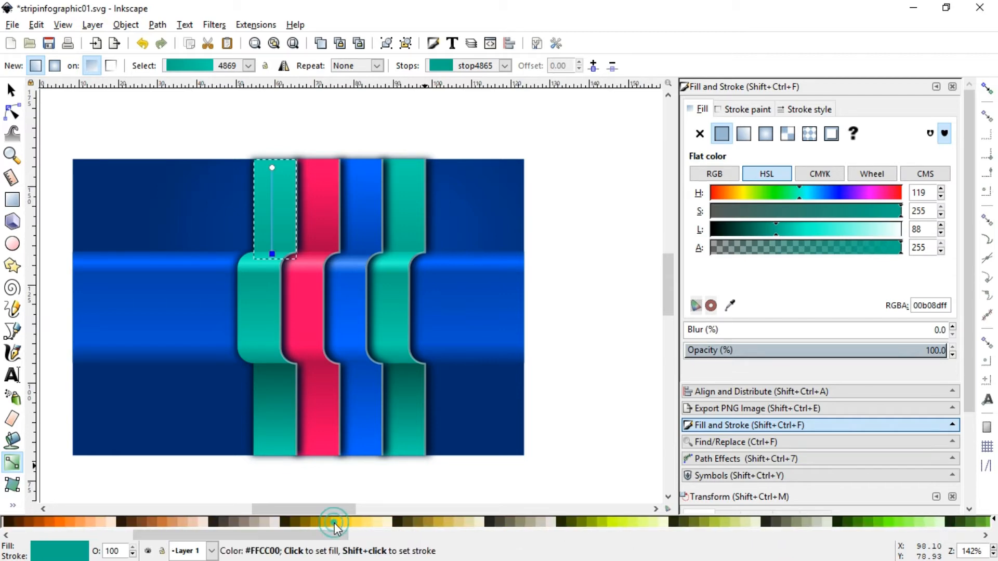
pyautogui.click(335, 523)
pyautogui.press('Tab')
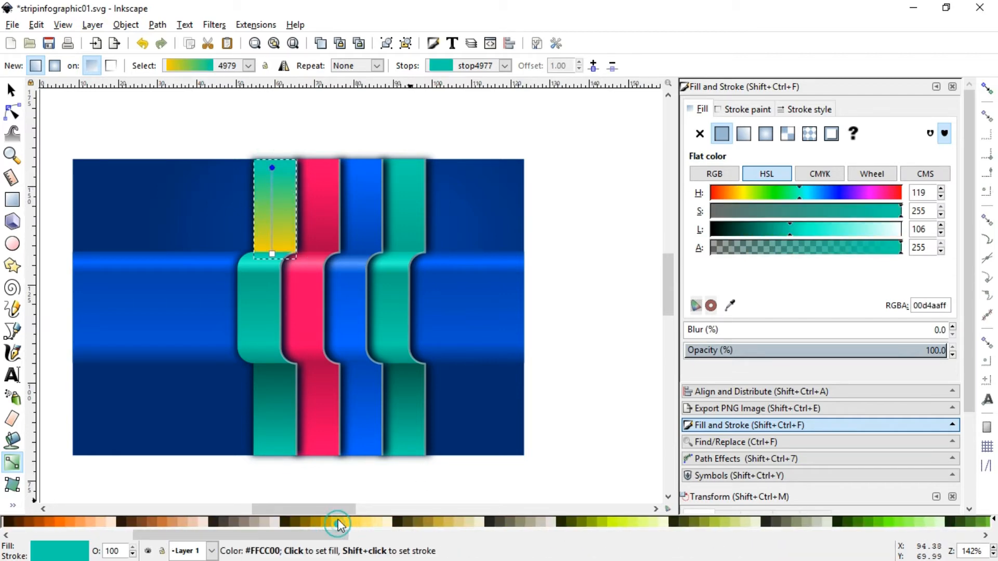
pyautogui.click(338, 524)
pyautogui.click(271, 253)
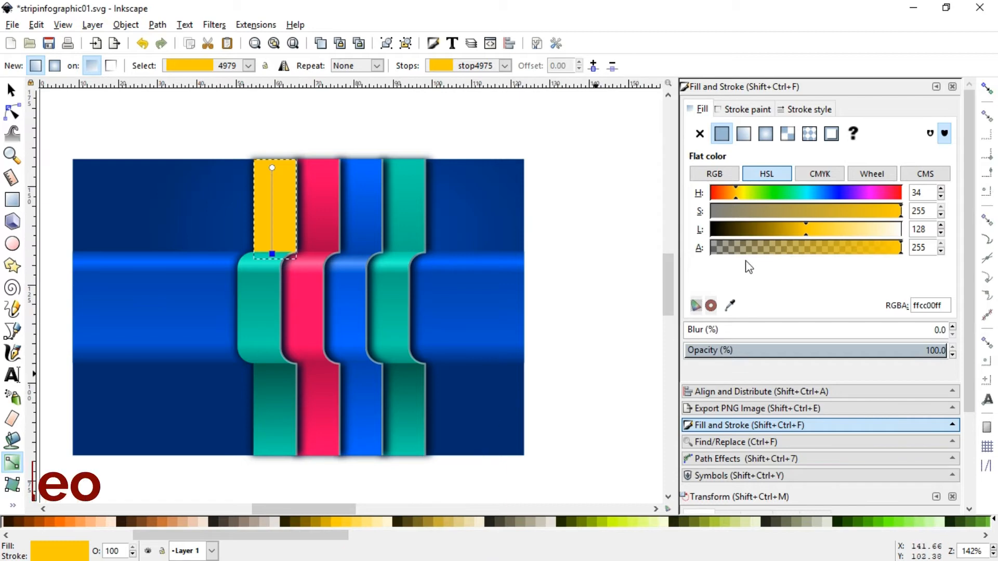
pyautogui.click(732, 192)
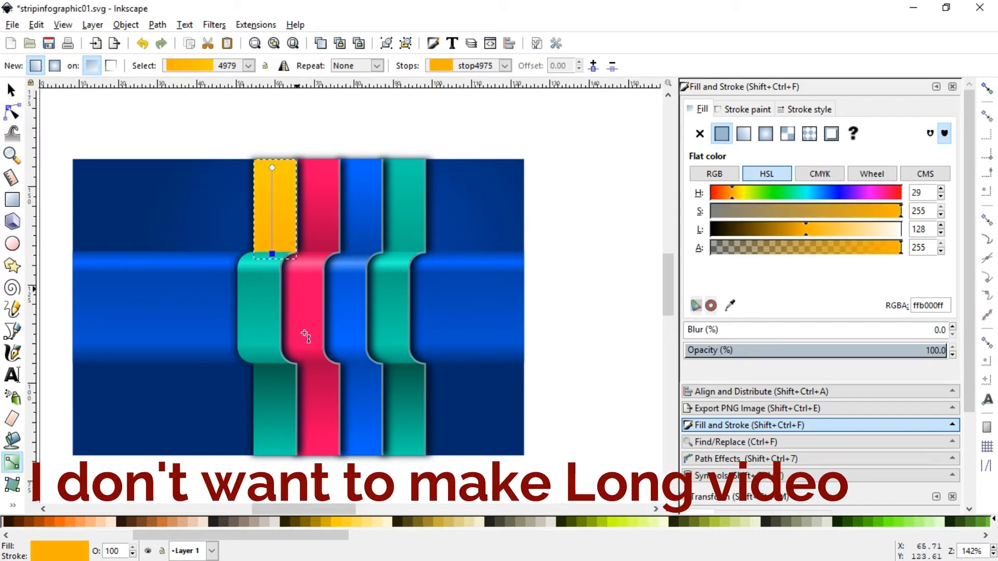
# - Apply the yellow linear gradient to the first strip's lower piece and set its upper stop to #FF8D00
pyautogui.click(279, 401)
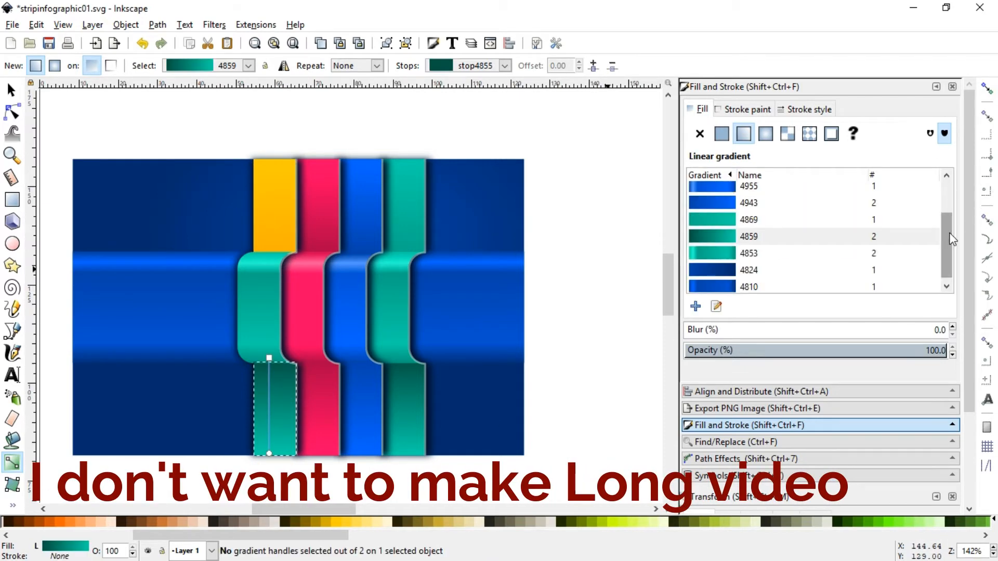
pyautogui.moveTo(947, 250); pyautogui.dragTo(956, 223)
pyautogui.click(734, 189)
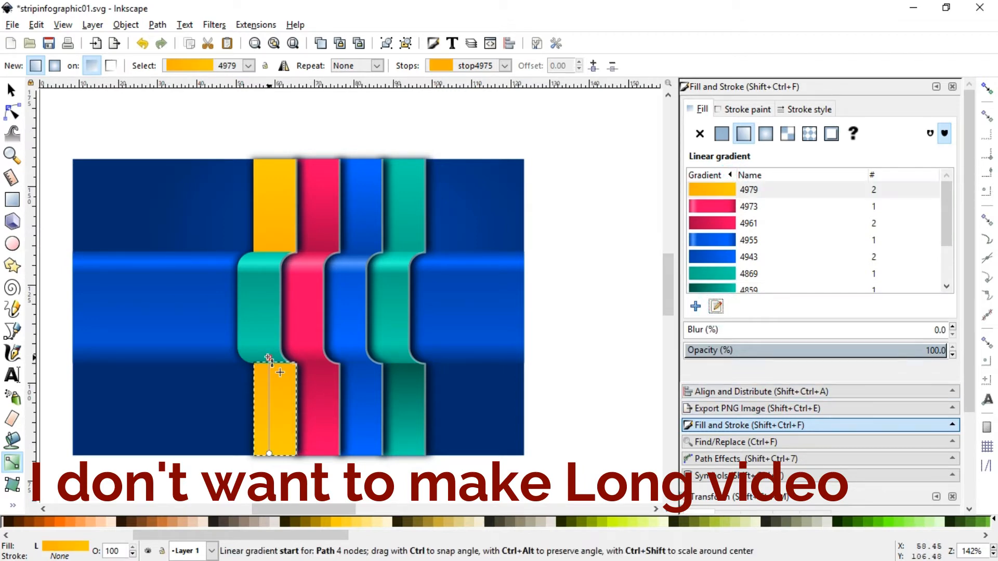
pyautogui.click(716, 308)
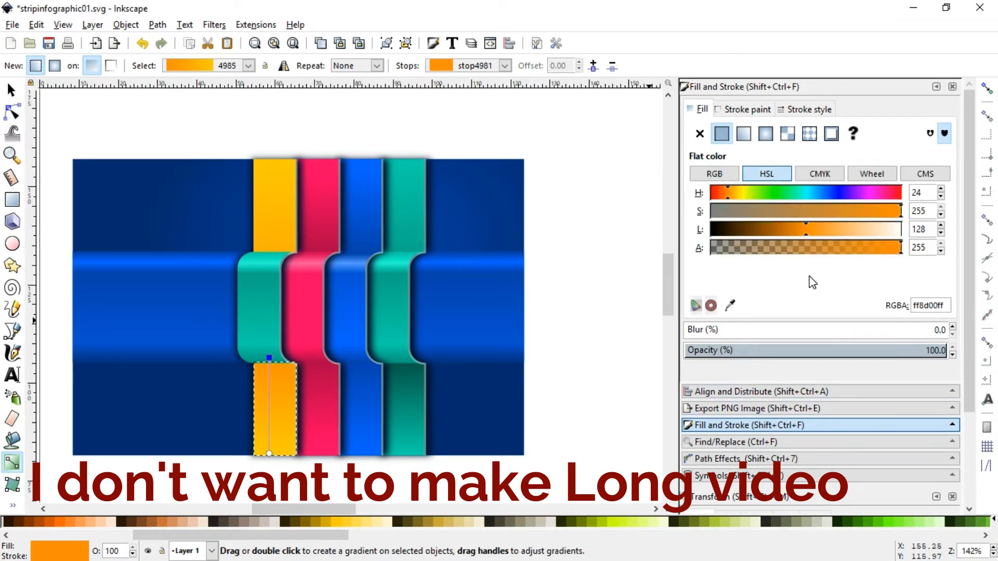
# - Recolour the end stops of the first strip's middle gradient, #FFB600 hue at the upper end and dark yellow at the lower end
pyautogui.click(265, 307)
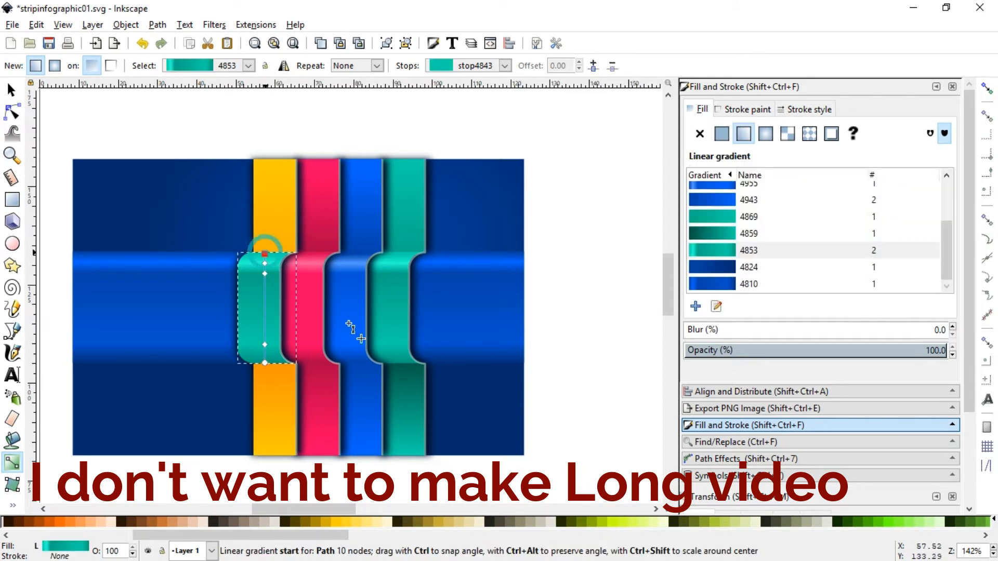
pyautogui.click(265, 253)
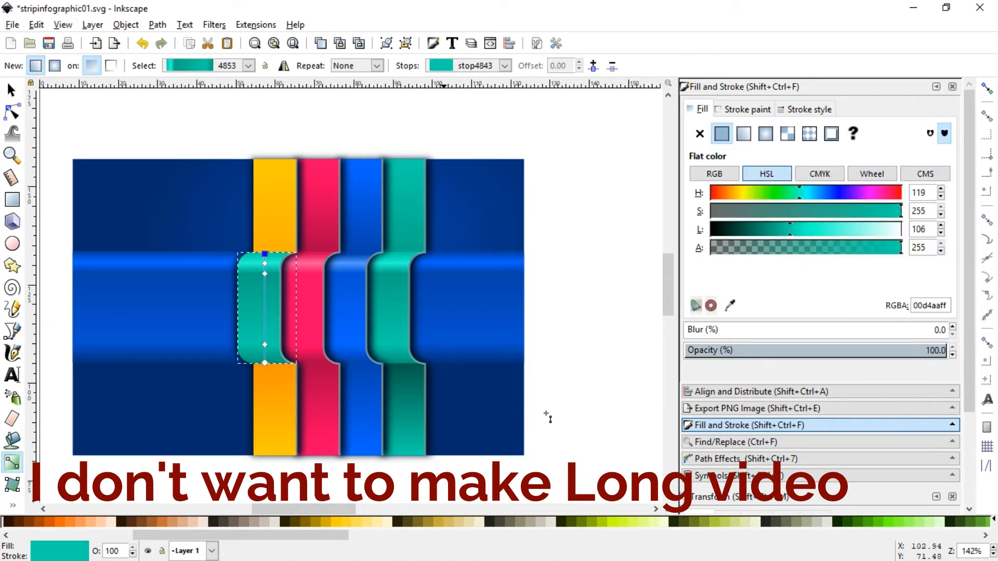
pyautogui.click(332, 522)
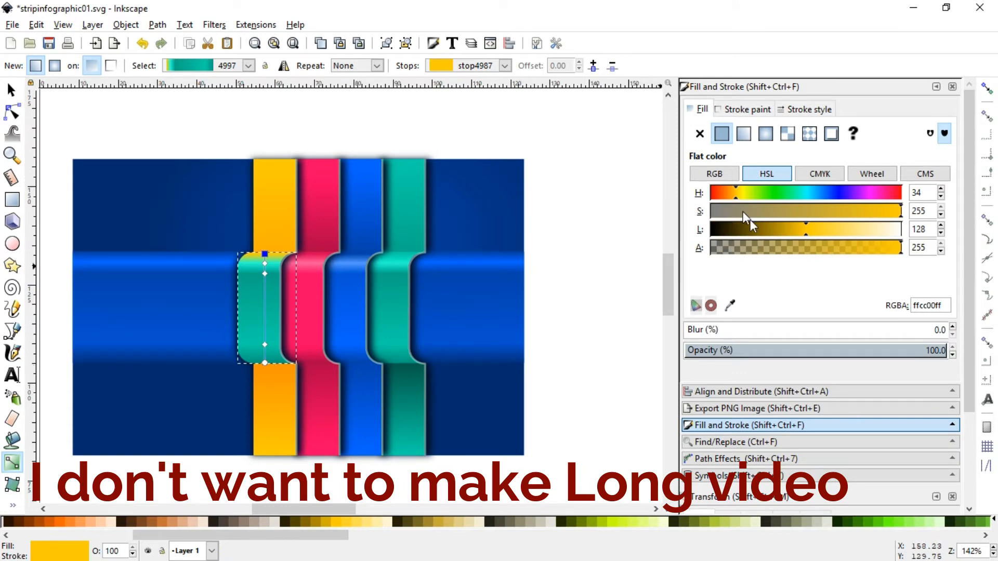
pyautogui.click(730, 194)
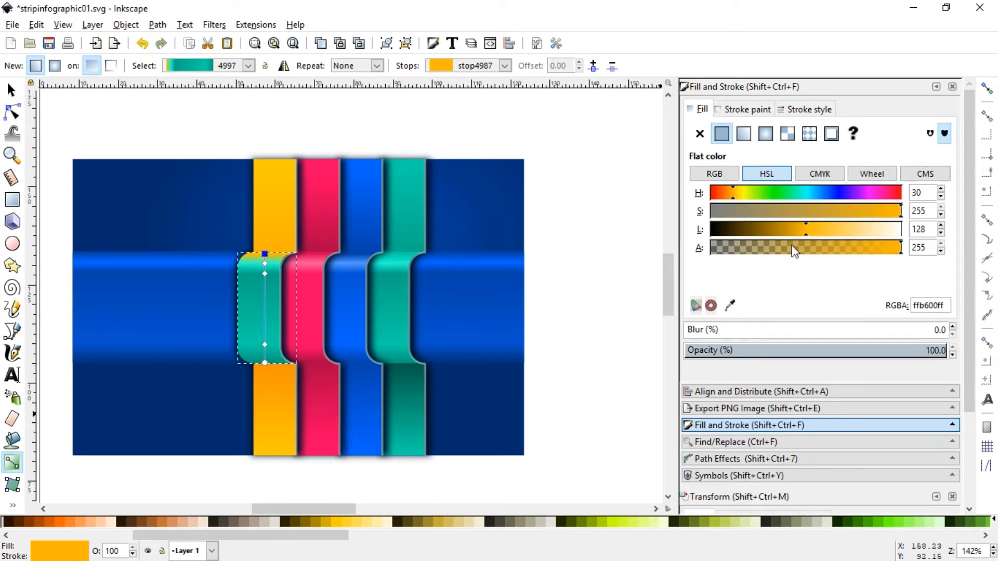
pyautogui.click(265, 363)
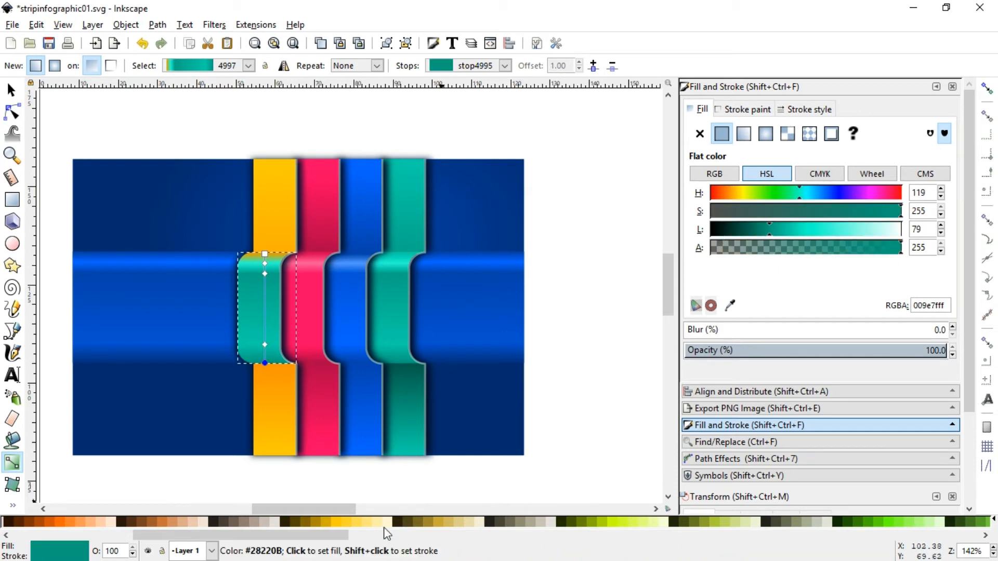
pyautogui.click(328, 519)
# - Set the first strip's middle gradient stops at 0.83 and 0.18 to #FFCC00 and the highlight stop at 0.09 to #FFE680
pyautogui.click(265, 344)
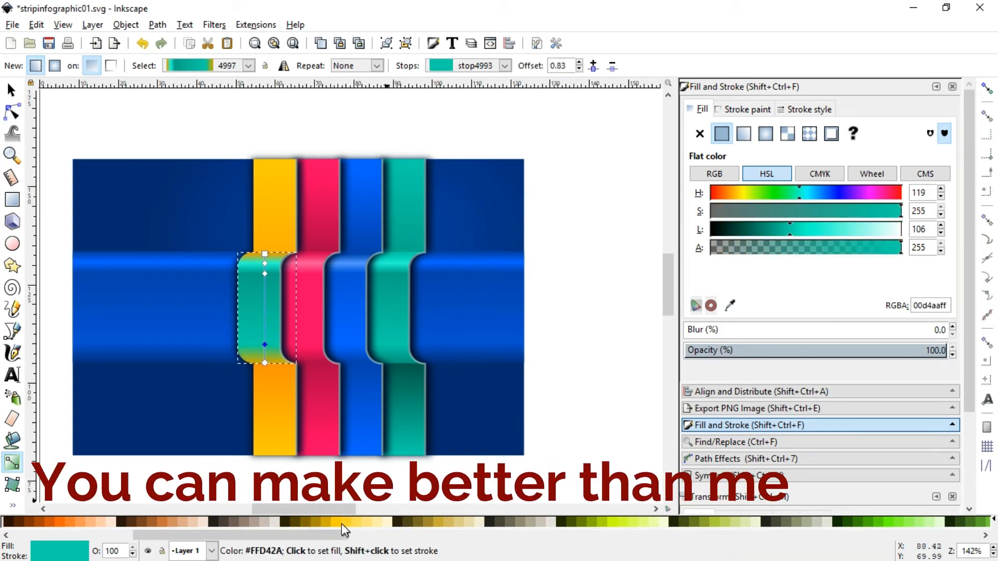
pyautogui.click(337, 521)
pyautogui.click(265, 274)
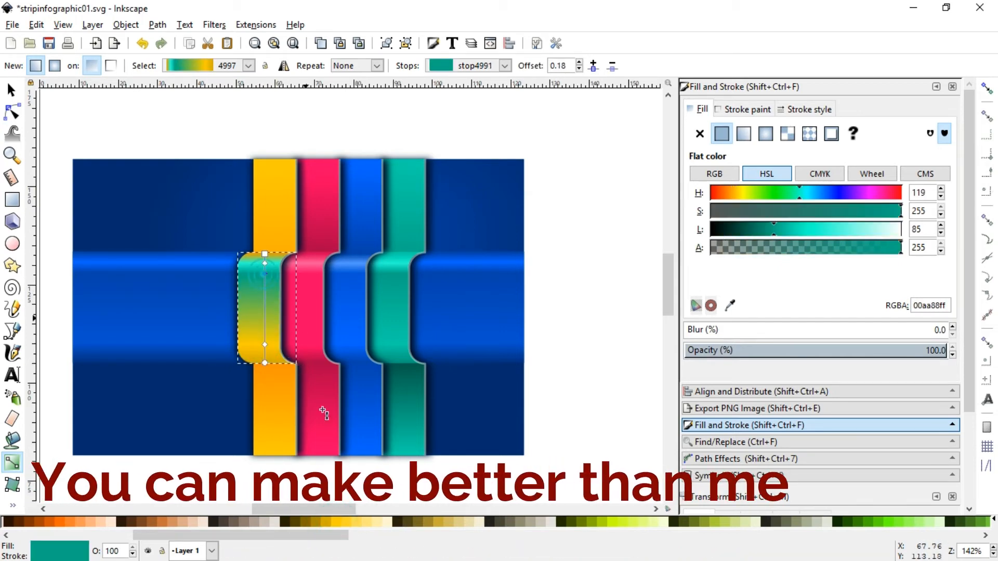
pyautogui.click(333, 519)
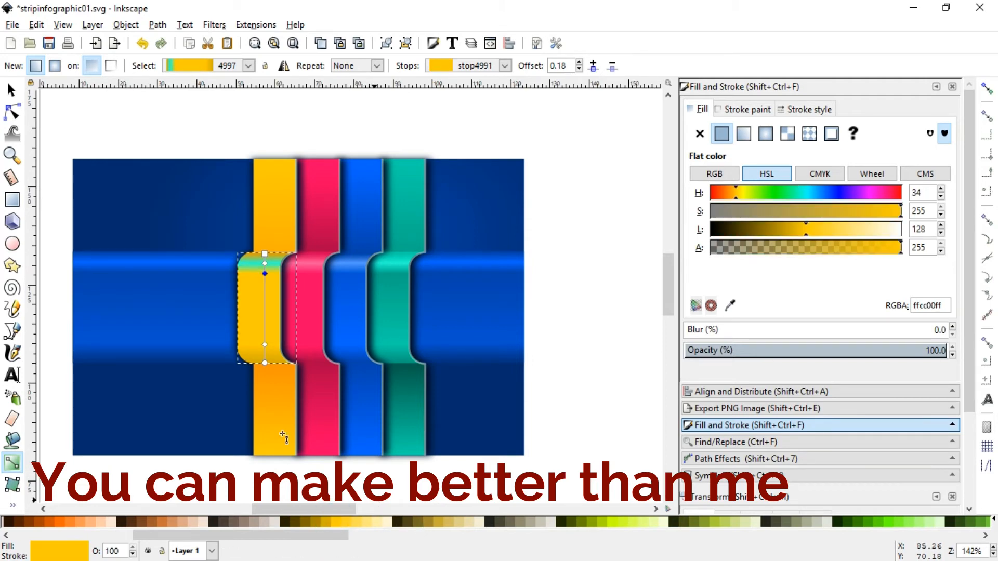
pyautogui.click(264, 264)
pyautogui.click(367, 522)
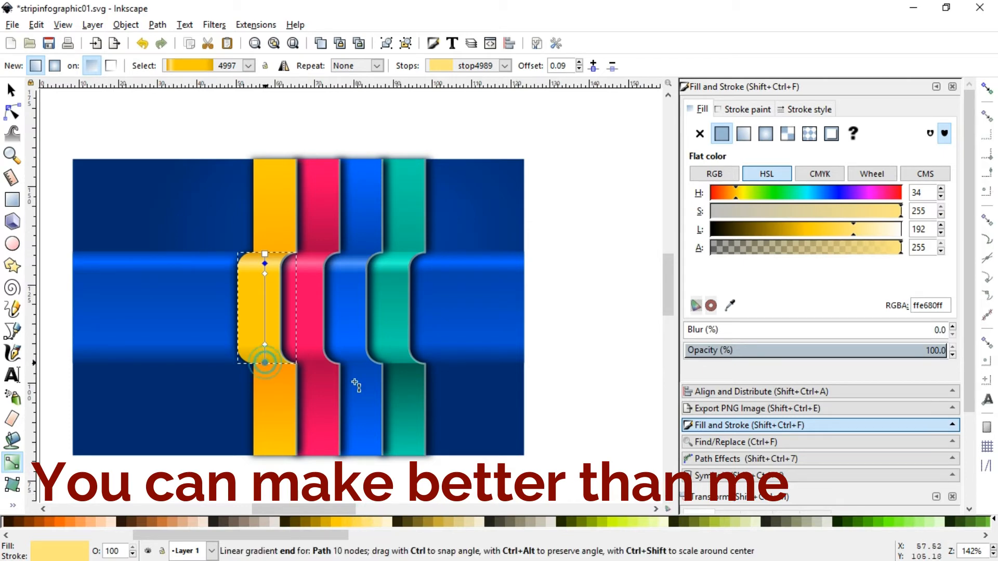
# - Set the lower end stop of the first strip's middle gradient to #D48400 and deselect the strip
pyautogui.click(265, 362)
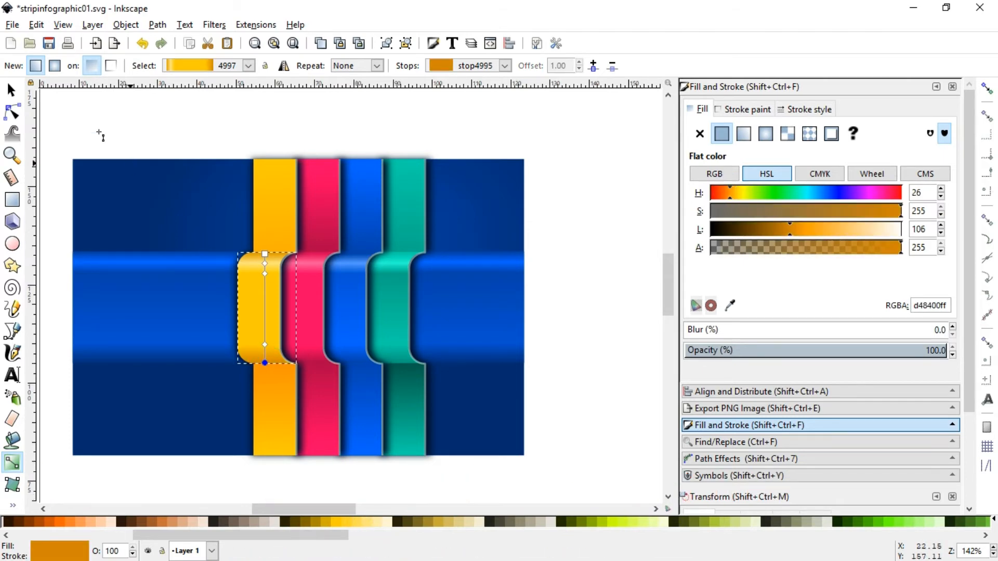
pyautogui.click(11, 90)
pyautogui.click(589, 322)
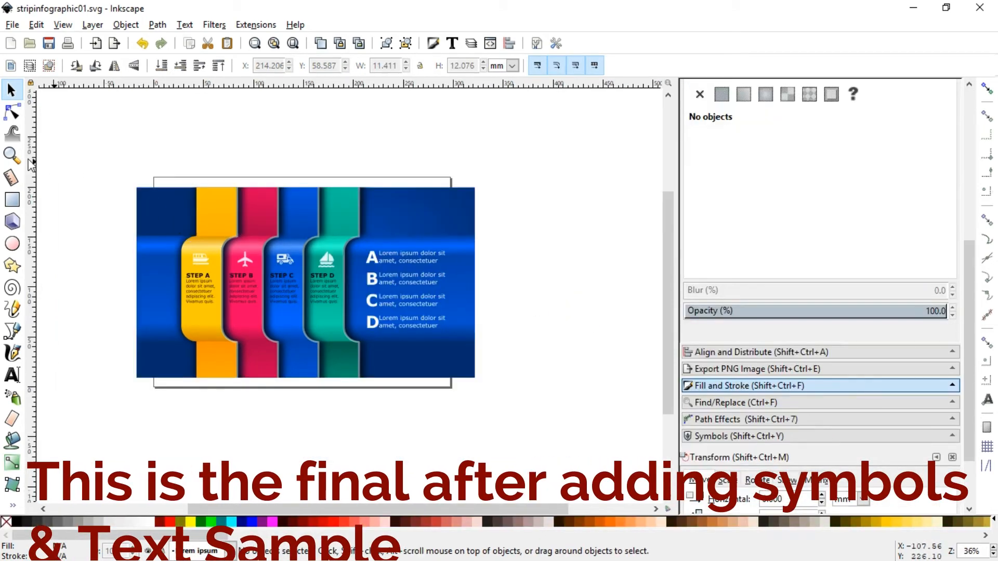
# - Examine the finished infographic up close, including the letter A, its sample text and the Step A symbol
pyautogui.click(11, 155)
pyautogui.moveTo(127, 167); pyautogui.dragTo(503, 382)
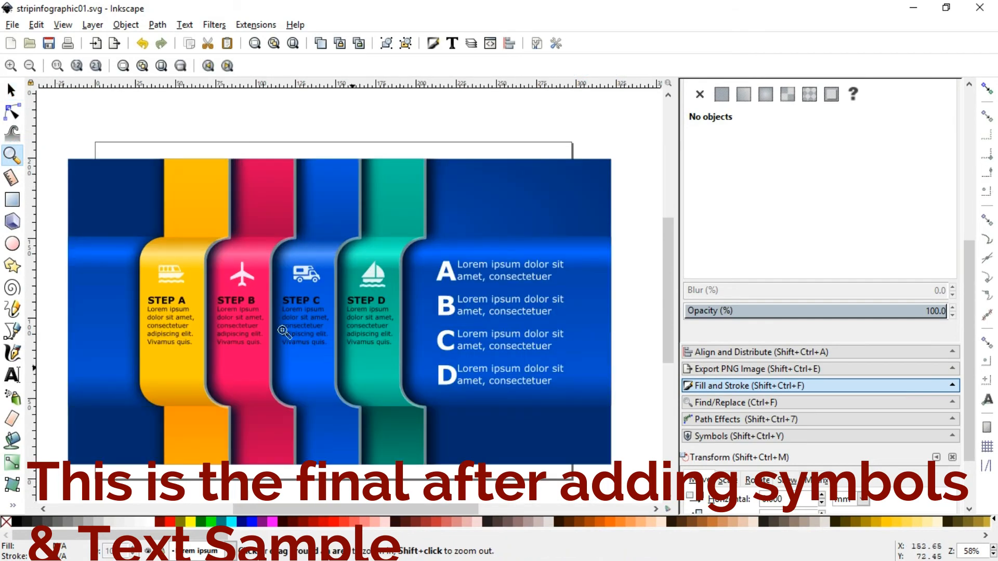
pyautogui.click(11, 89)
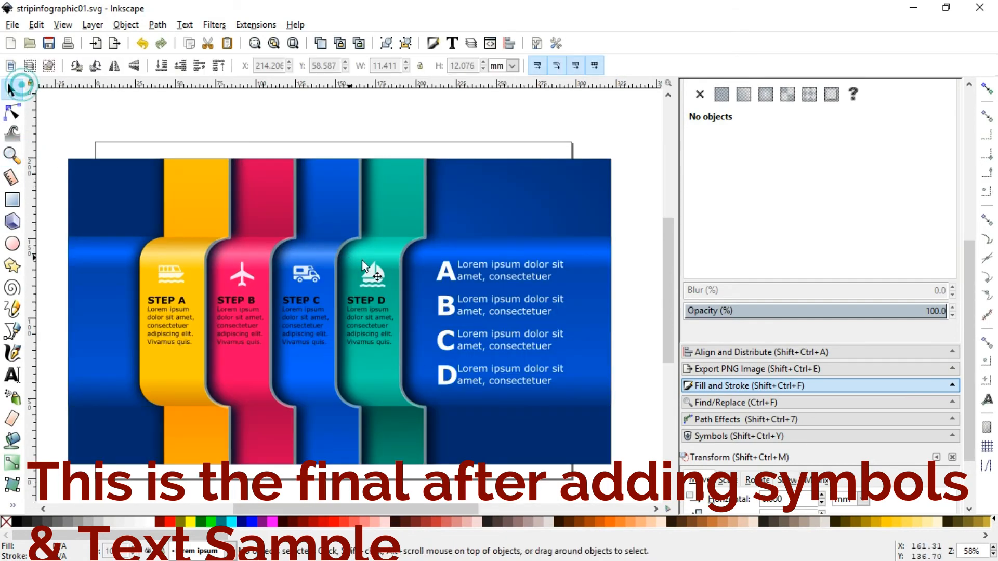
pyautogui.click(452, 279)
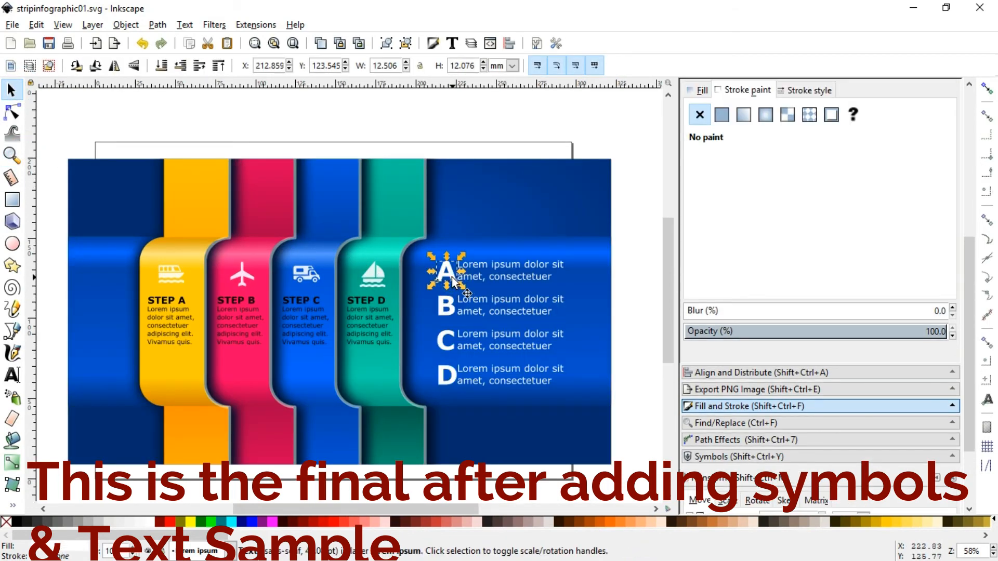
pyautogui.click(488, 279)
pyautogui.click(474, 141)
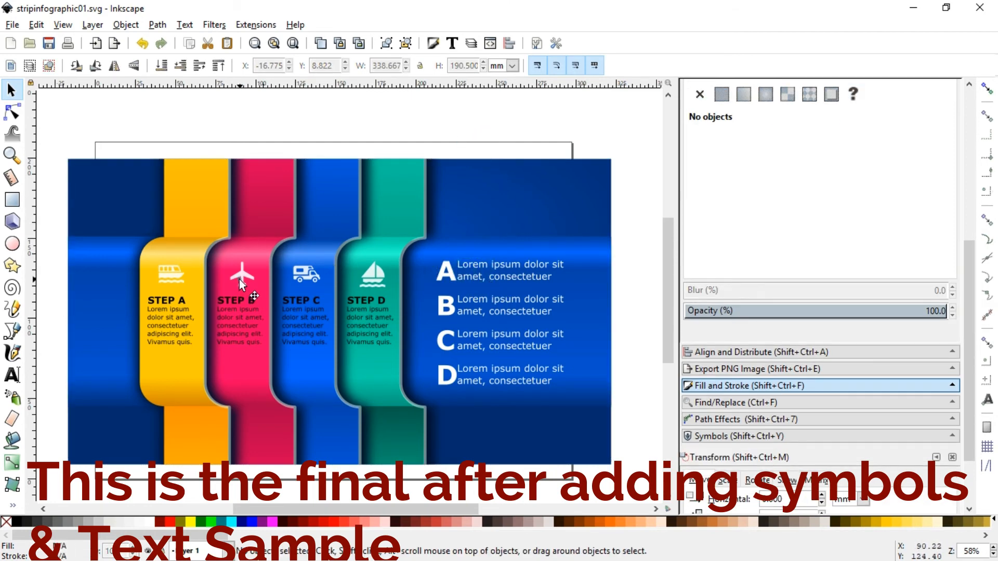
pyautogui.click(180, 272)
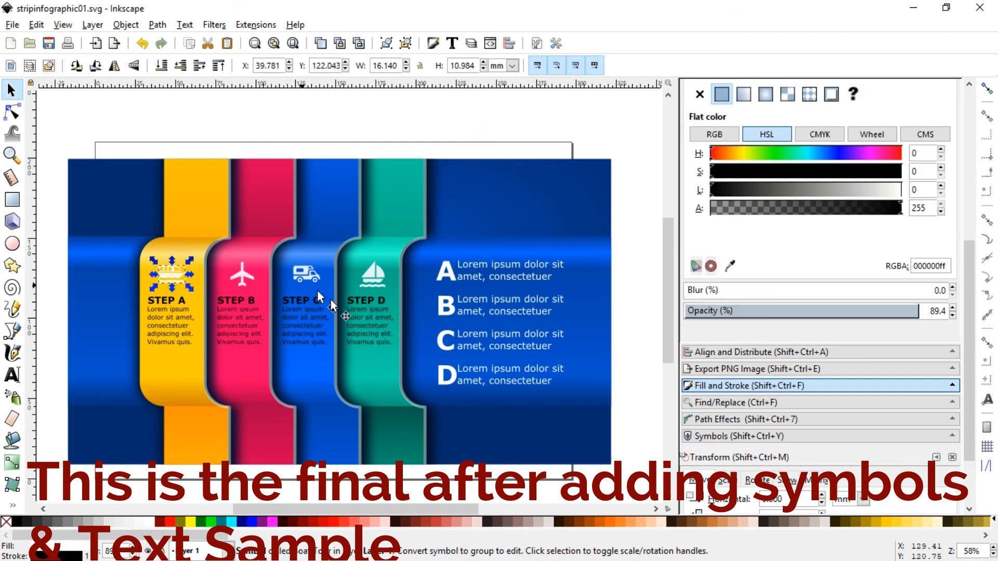
pyautogui.click(479, 138)
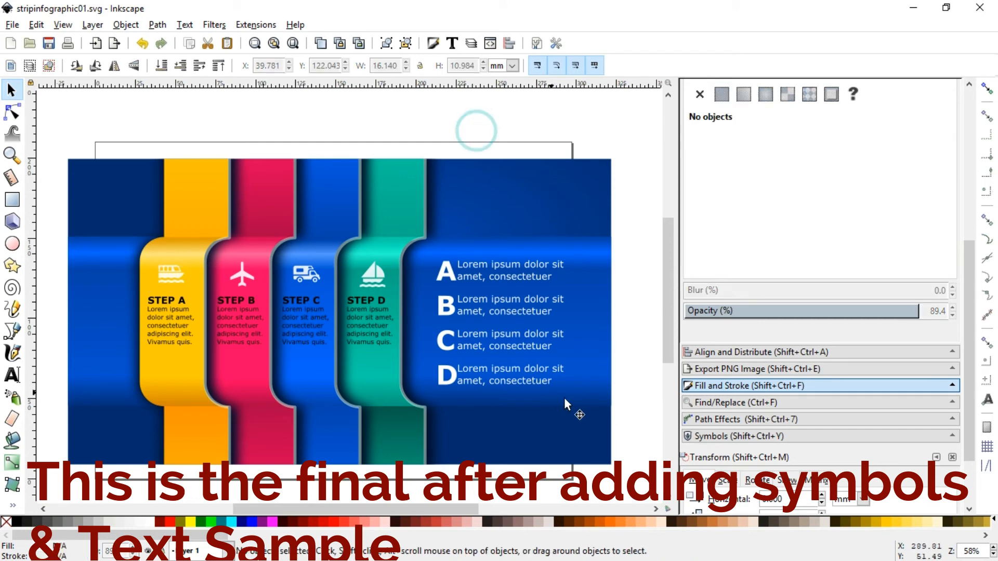
# - Try moving the A to D list with its sample text upward on the blue band, and undo the move
pyautogui.moveTo(646, 425); pyautogui.dragTo(429, 241)
pyautogui.moveTo(452, 276); pyautogui.dragTo(466, 218)
pyautogui.hotkey('ctrl', 'z')
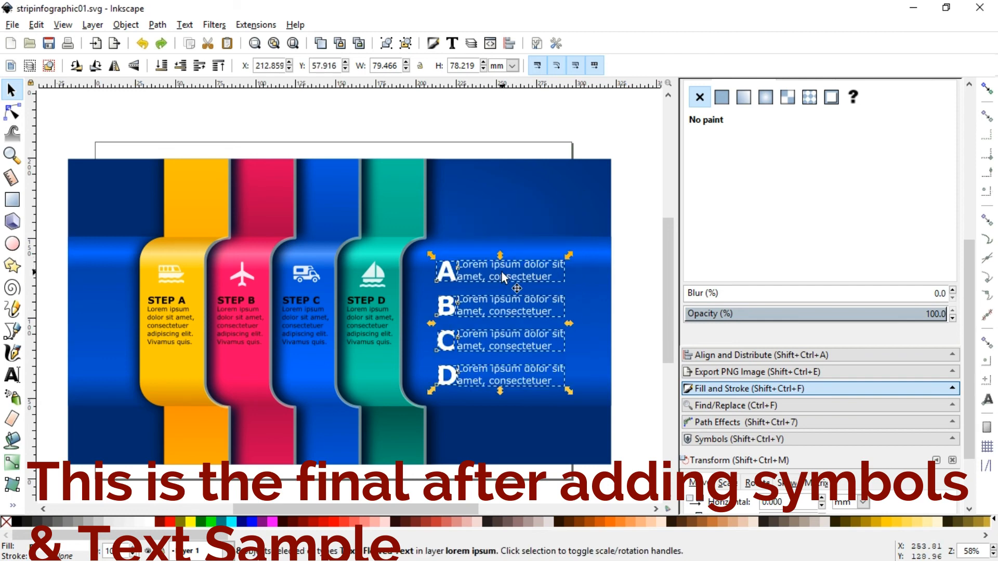
pyautogui.click(445, 134)
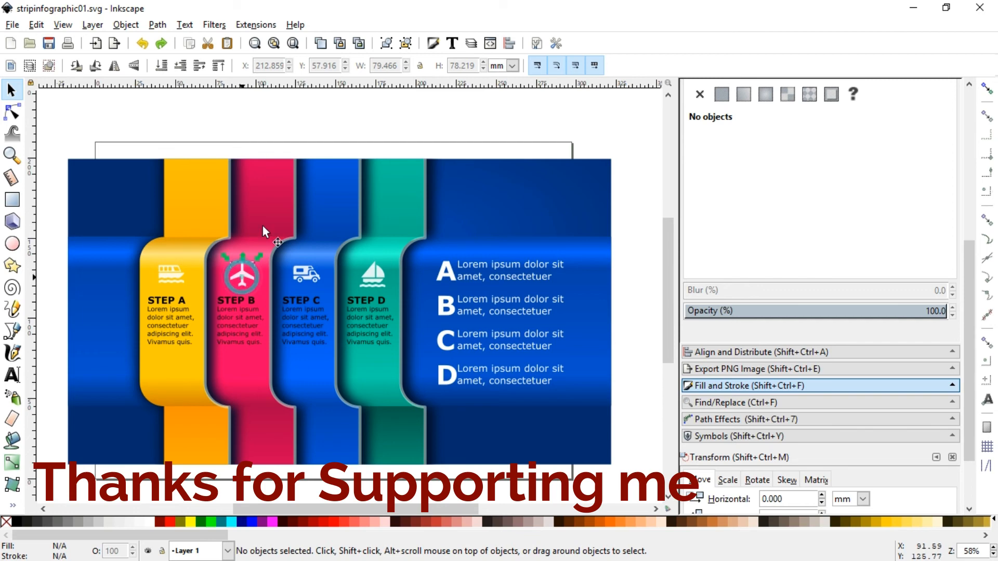
# - Deselect everything and save the infographic document
pyautogui.click(294, 152)
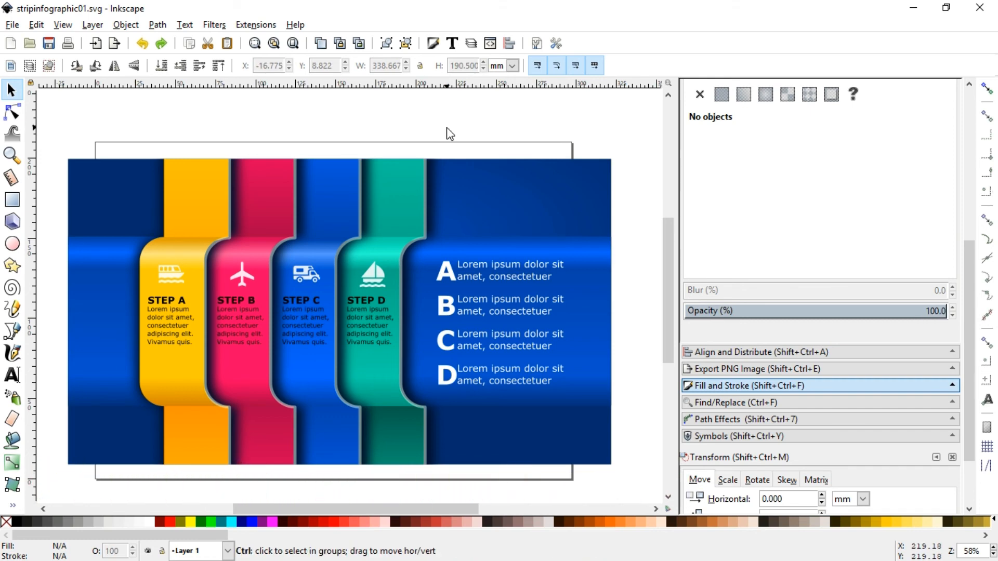
pyautogui.hotkey('ctrl', 's')
pyautogui.hotkey('ctrl', 's')
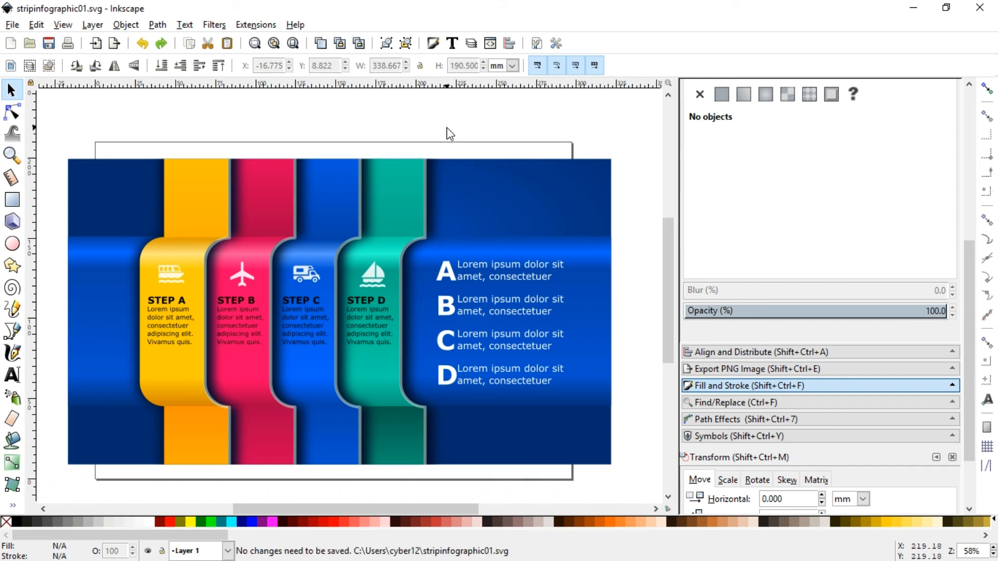